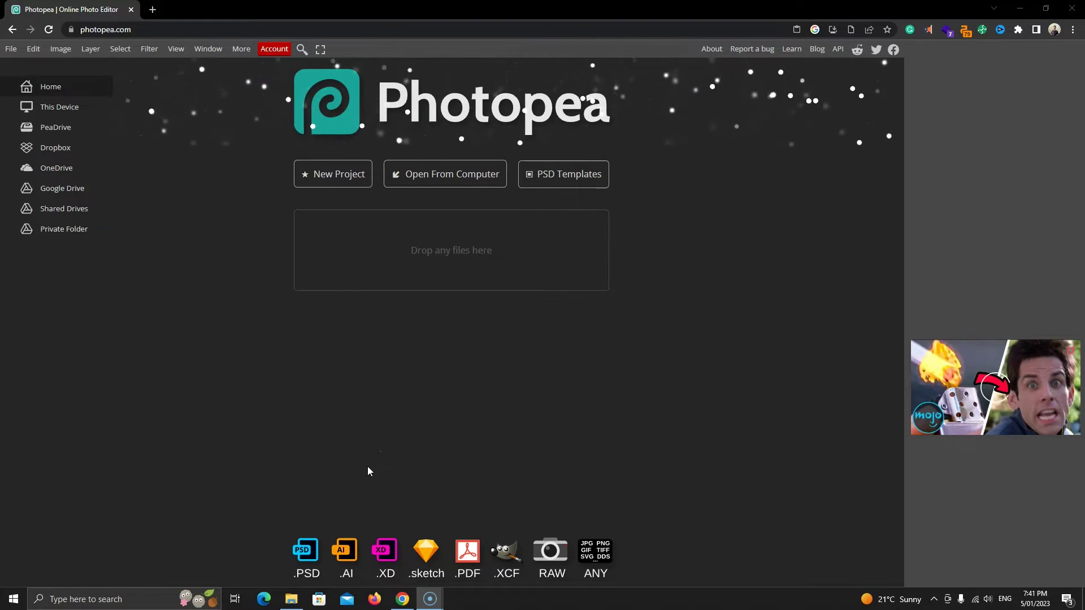
Step: Start a new project sized 1920 × 1080 pixels, keeping the background white
click(343, 182)
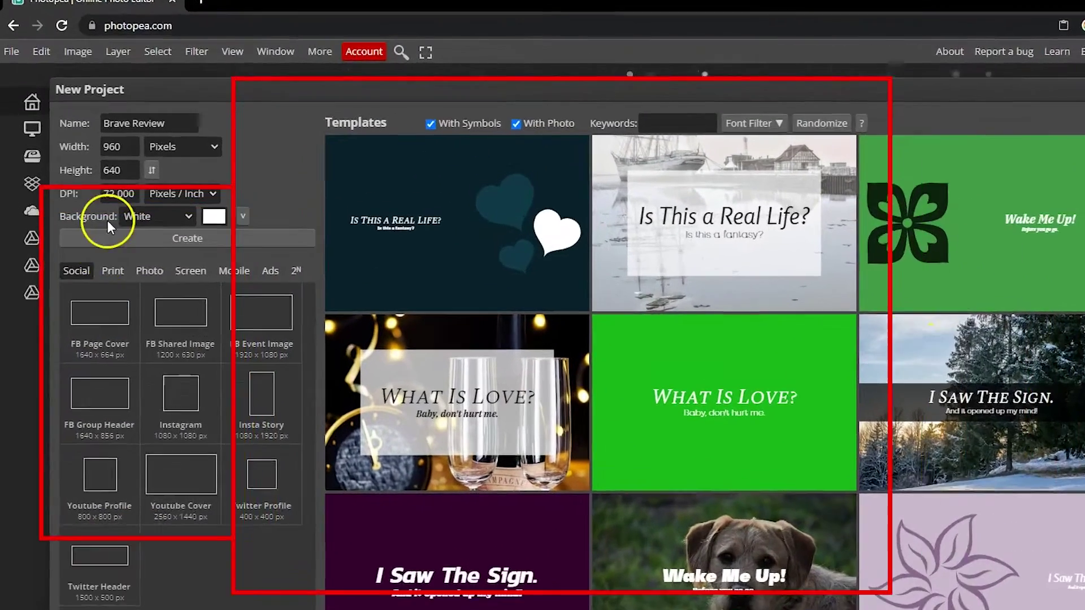
click(87, 123)
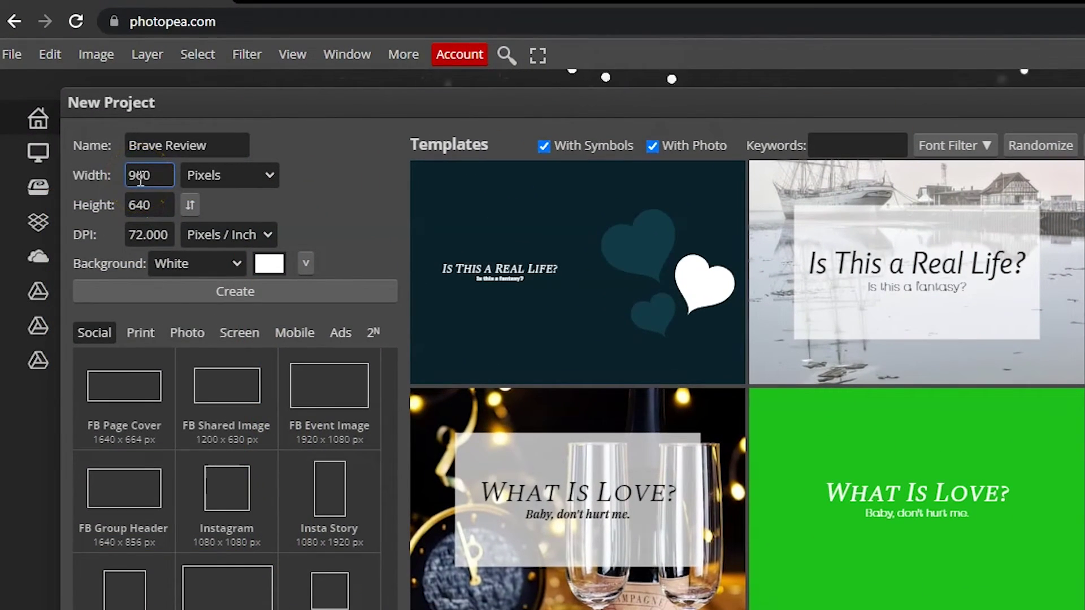
double_click(140, 179)
text(1920)
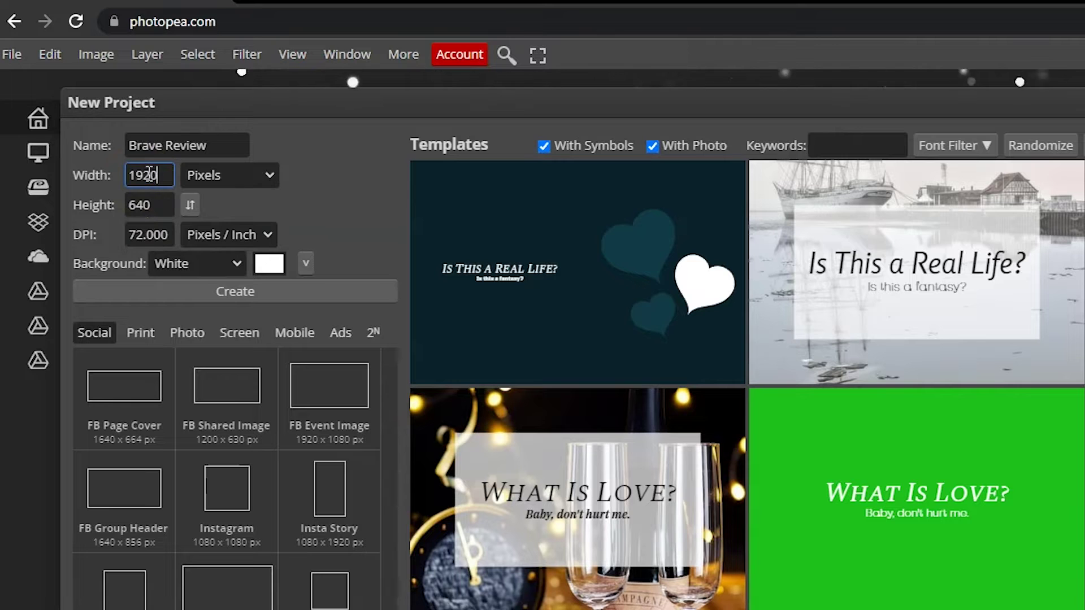
double_click(135, 212)
text(1080)
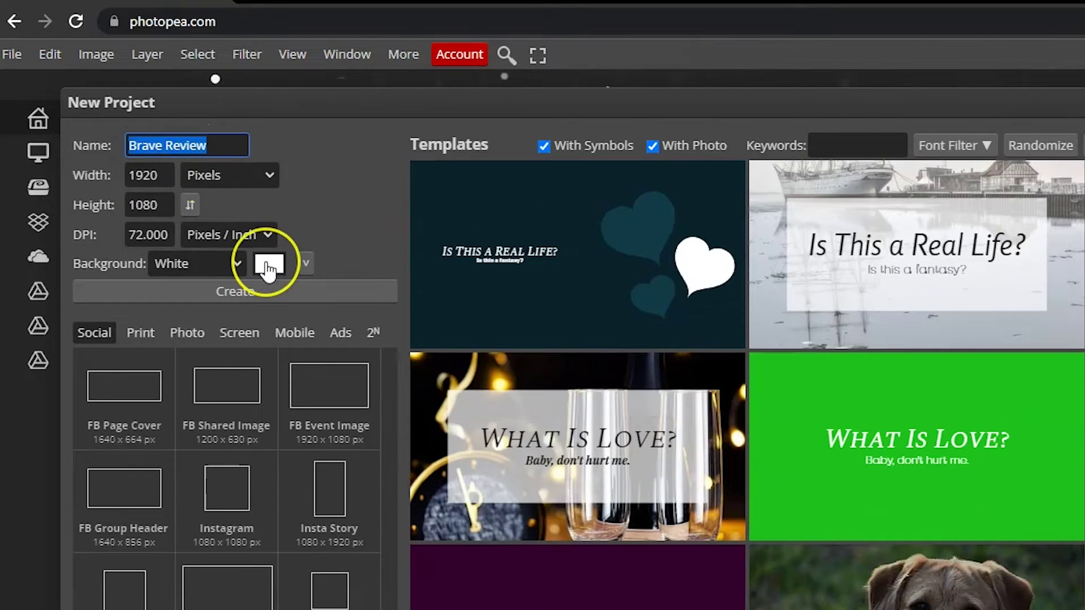
click(236, 261)
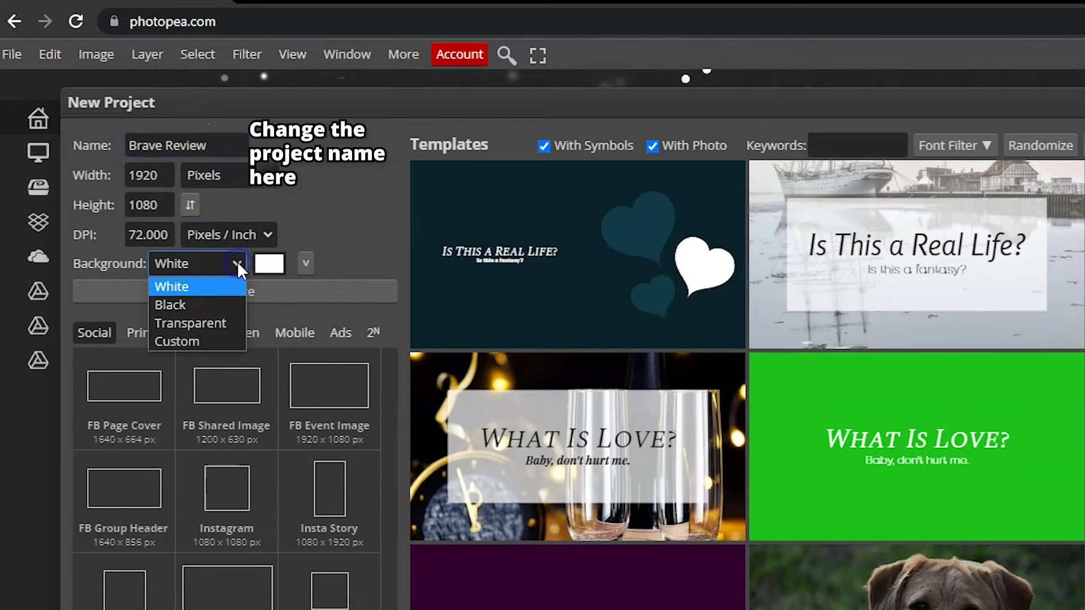
click(201, 249)
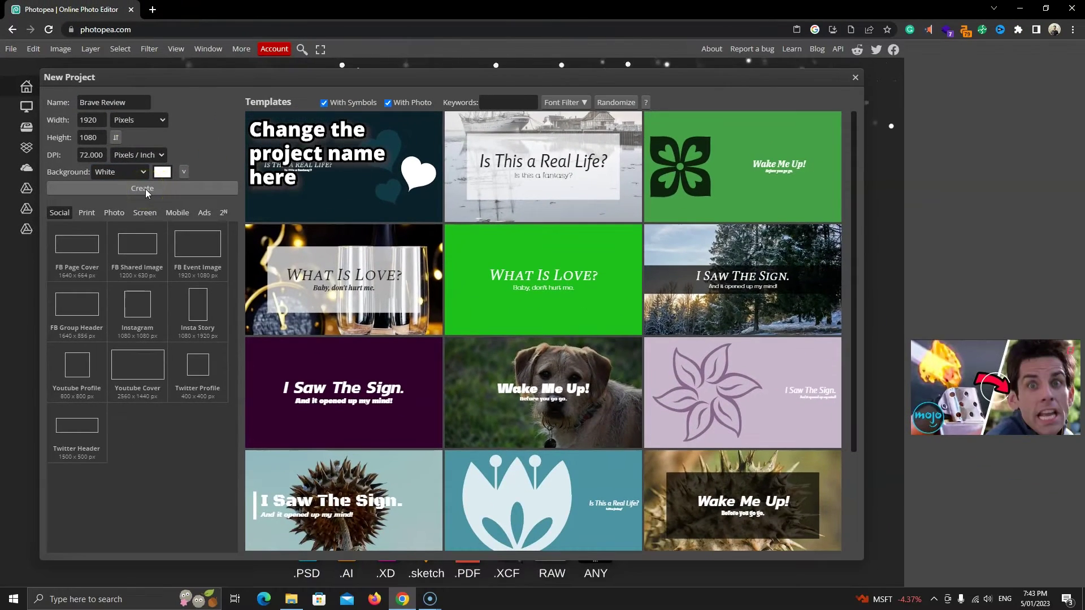
Step: Create the blank Brave Review document and browse the Quick Selection, Eyedropper and Spot Healing tools
click(201, 251)
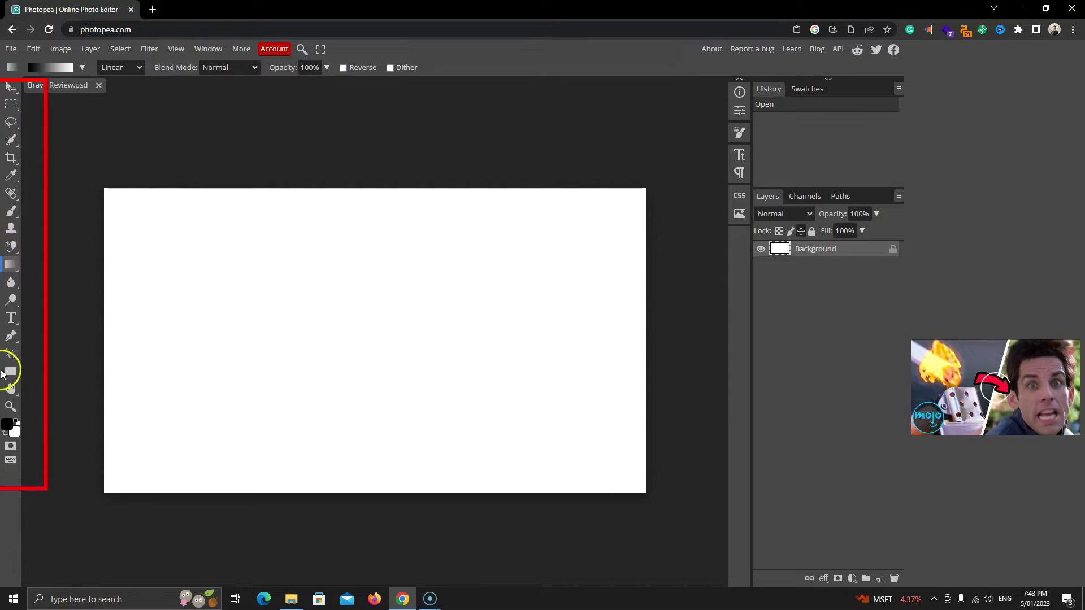
click(10, 139)
click(10, 175)
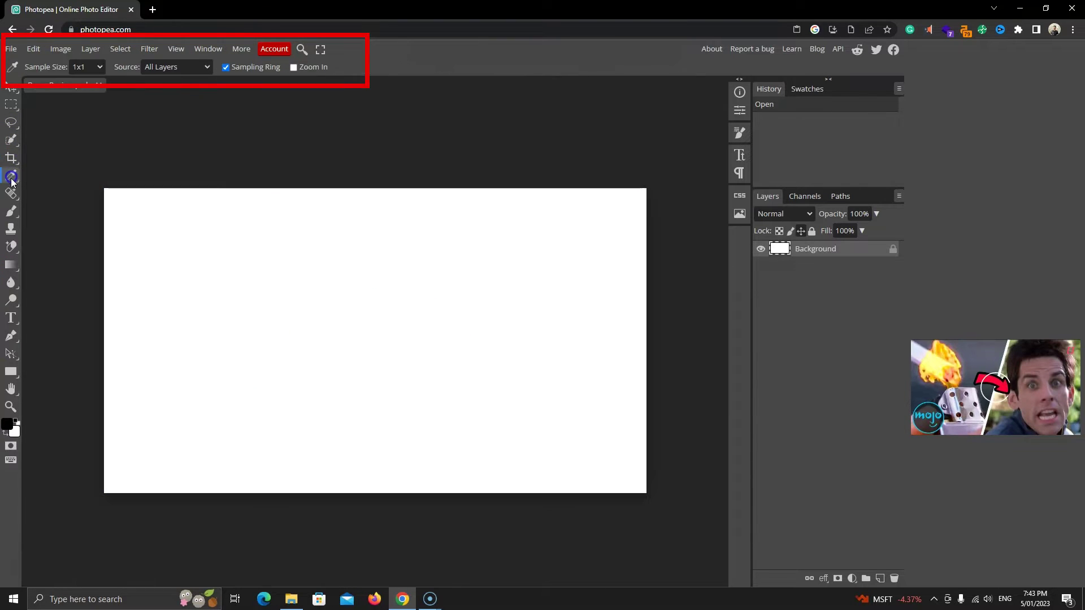
click(11, 193)
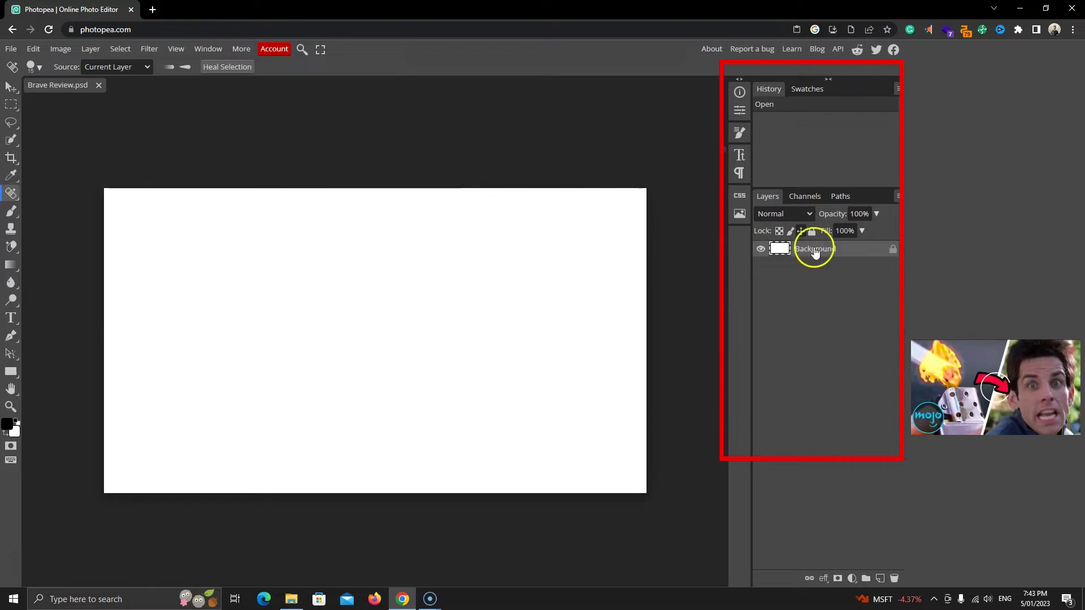
Step: Check the Swatches and History panels, then pick the Move tool on the canvas
click(796, 90)
click(767, 89)
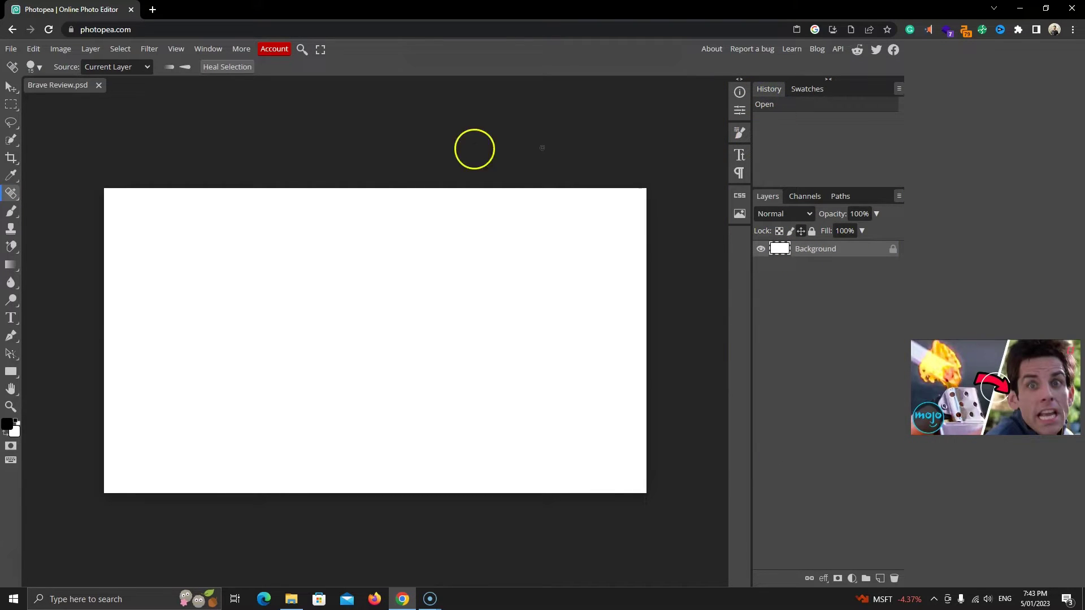
click(10, 87)
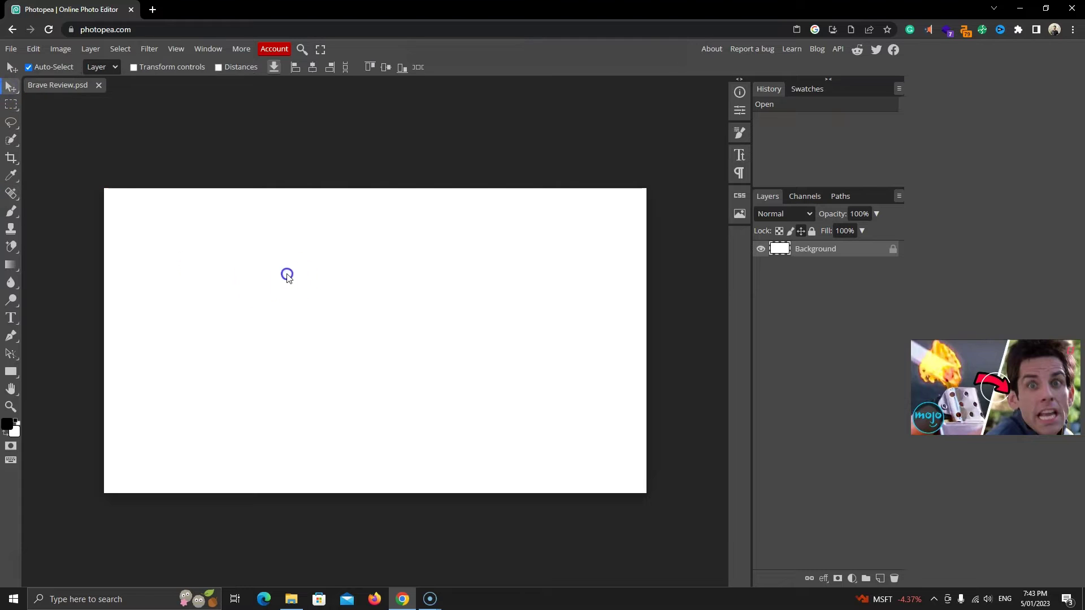
drag(286, 274, 332, 295)
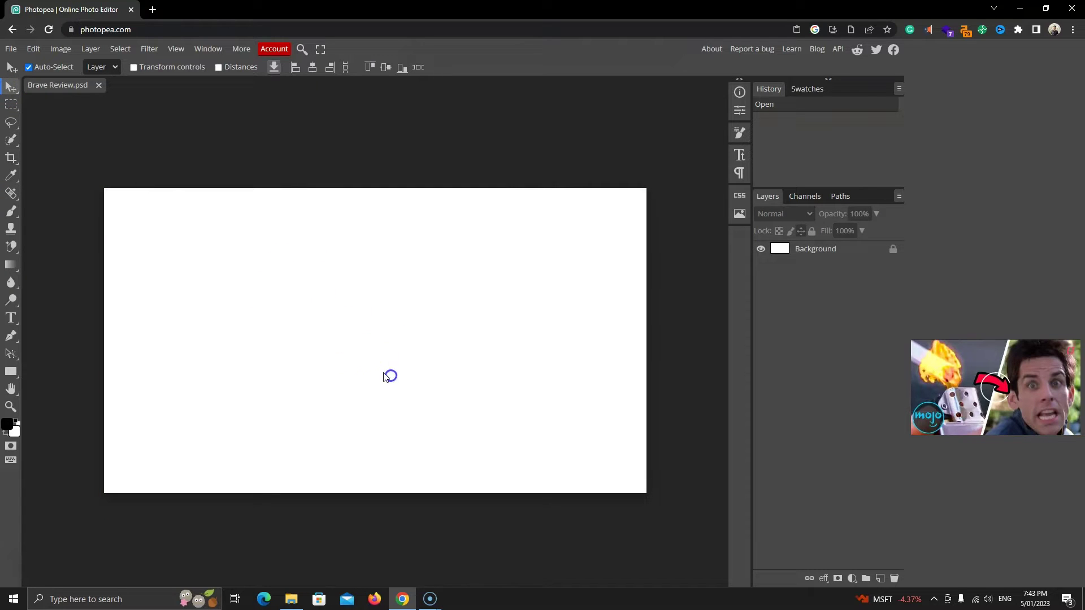
click(370, 293)
click(361, 284)
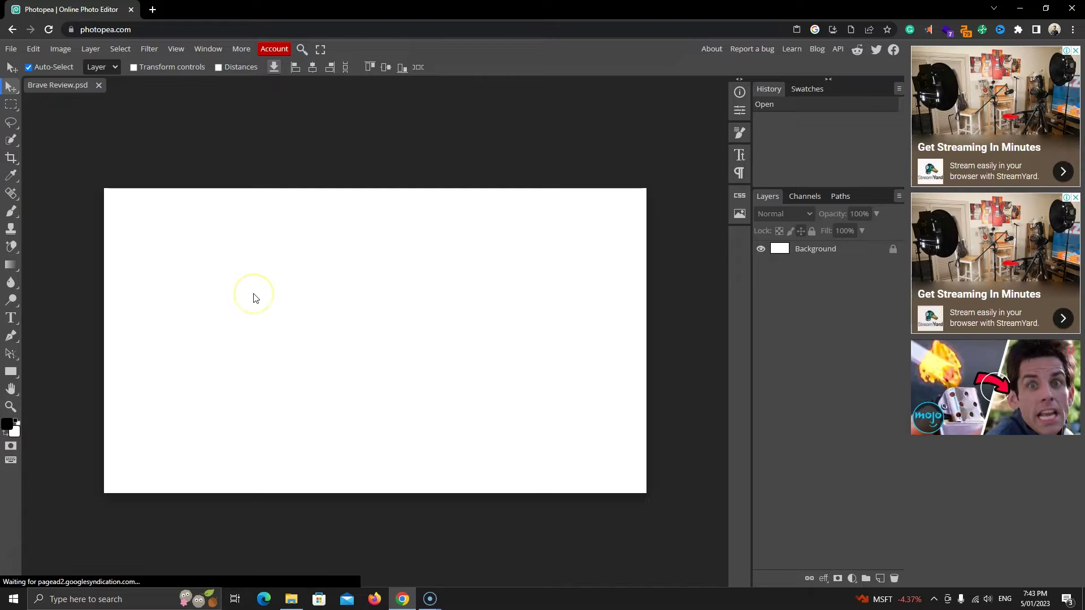
Step: Search Google Images for 'brave browser logo' and preview the blue Brave beta logo
key(ctrl+t)
click(226, 35)
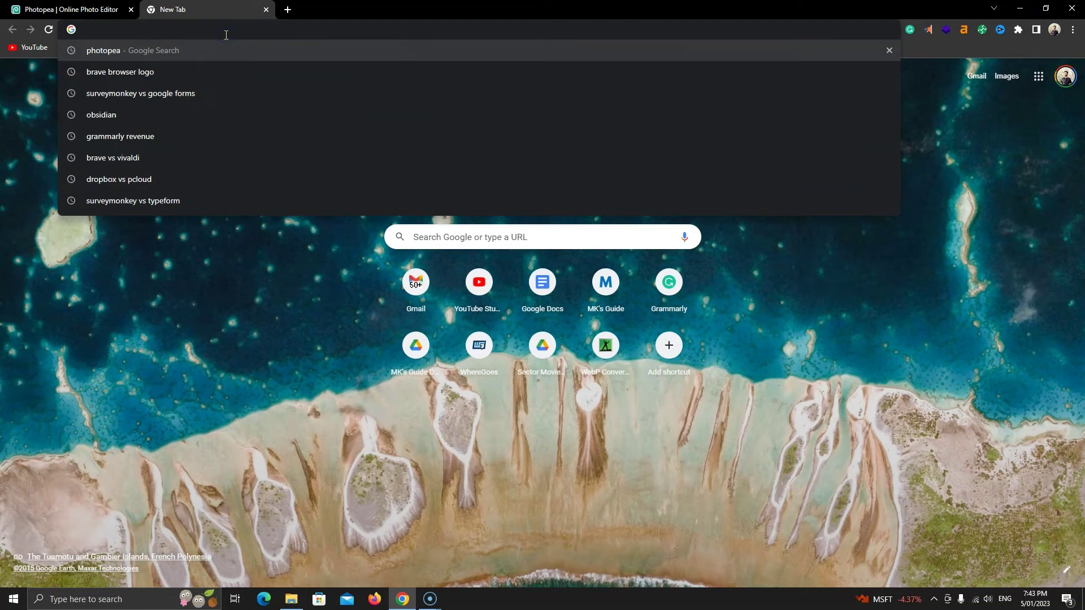
click(215, 72)
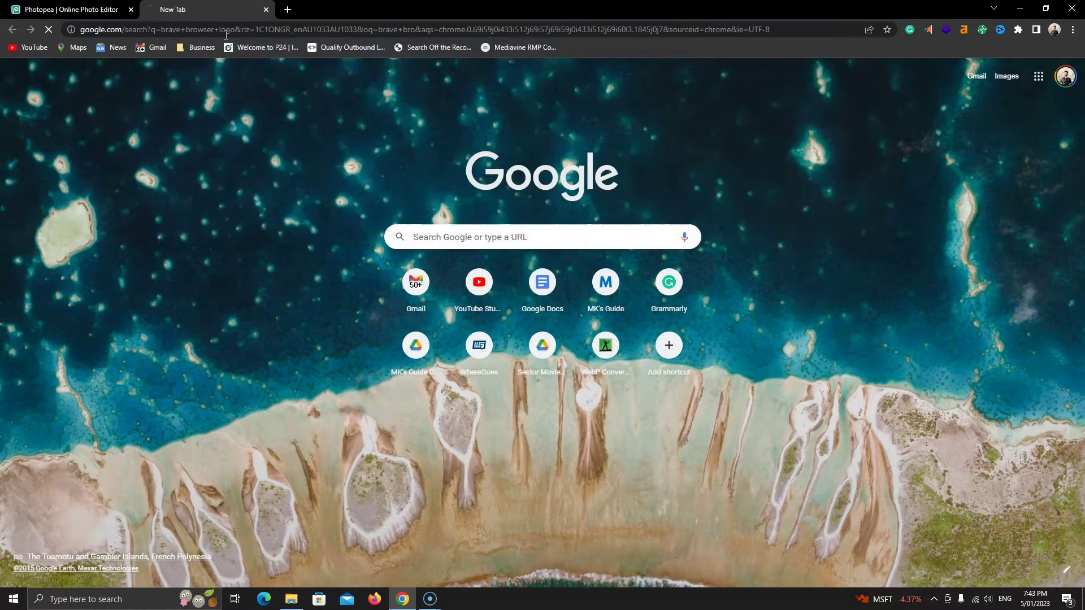
click(196, 107)
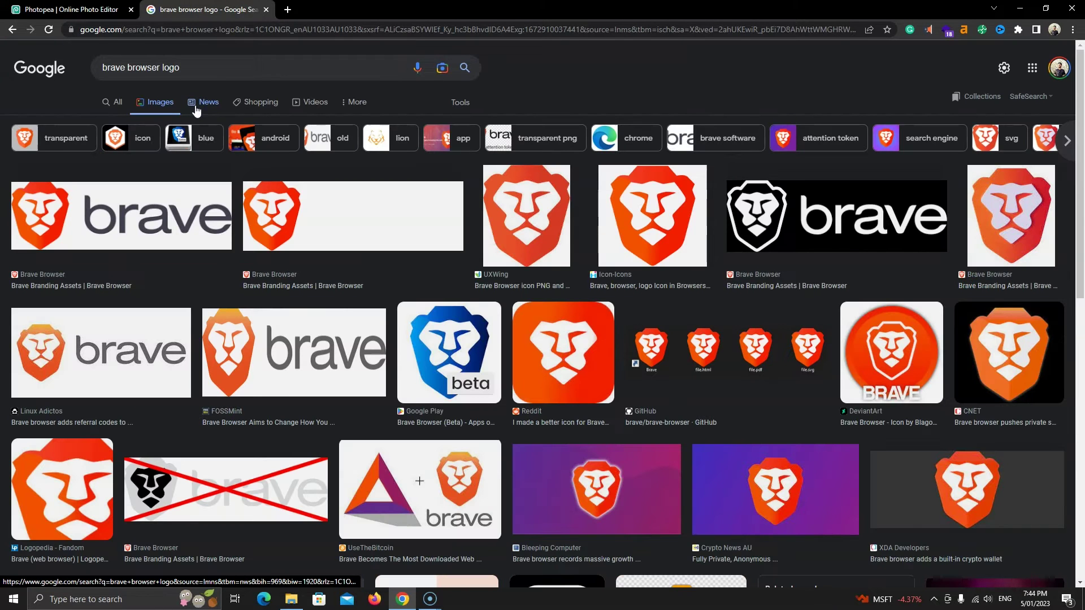
click(432, 338)
Step: Copy the preview logo image, glance back at Photopea, and return to the results
right_click(725, 227)
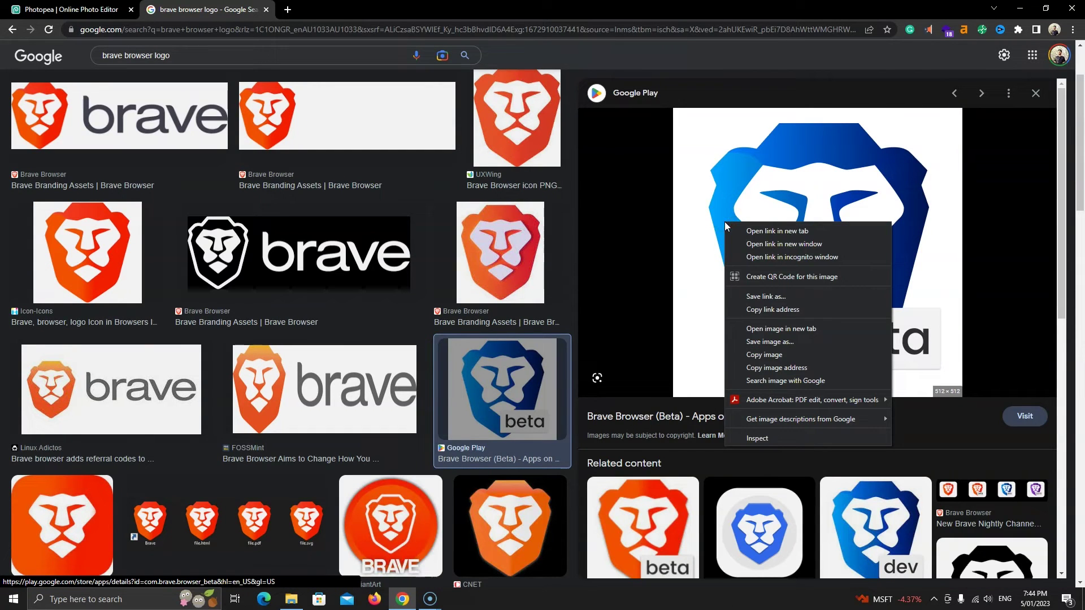
click(763, 355)
click(72, 9)
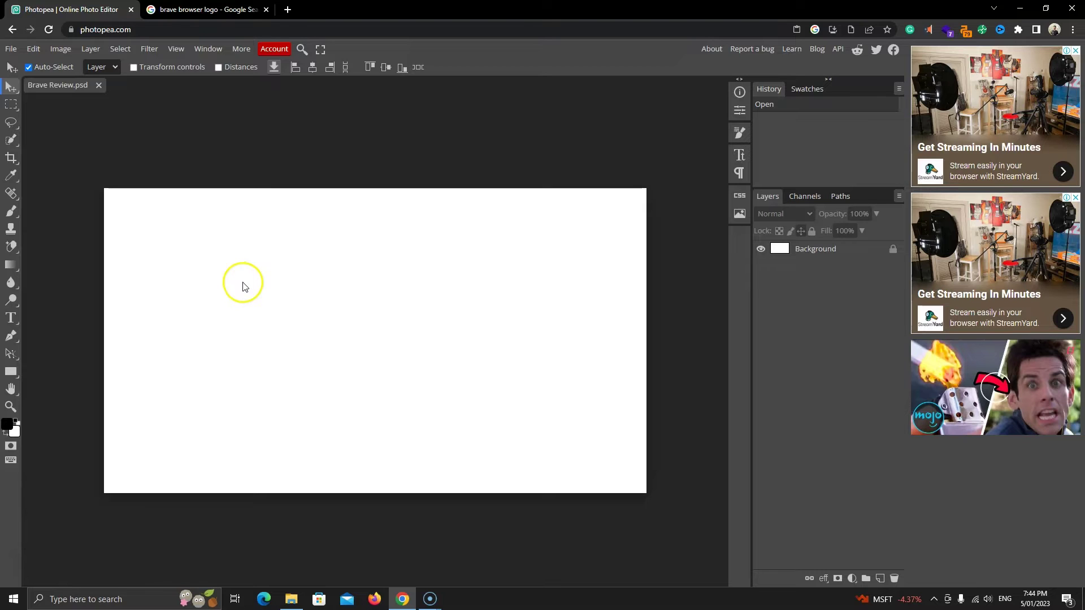
click(177, 10)
Step: Open the logo full-size in its own tab and save it as unnamed.png
right_click(760, 210)
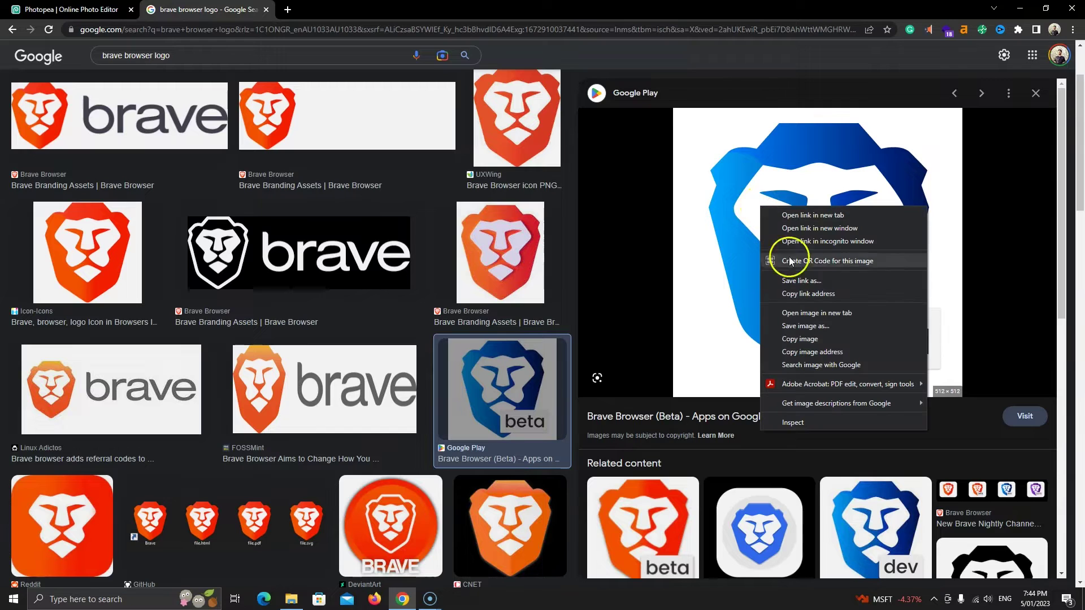
click(818, 307)
click(392, 16)
right_click(423, 226)
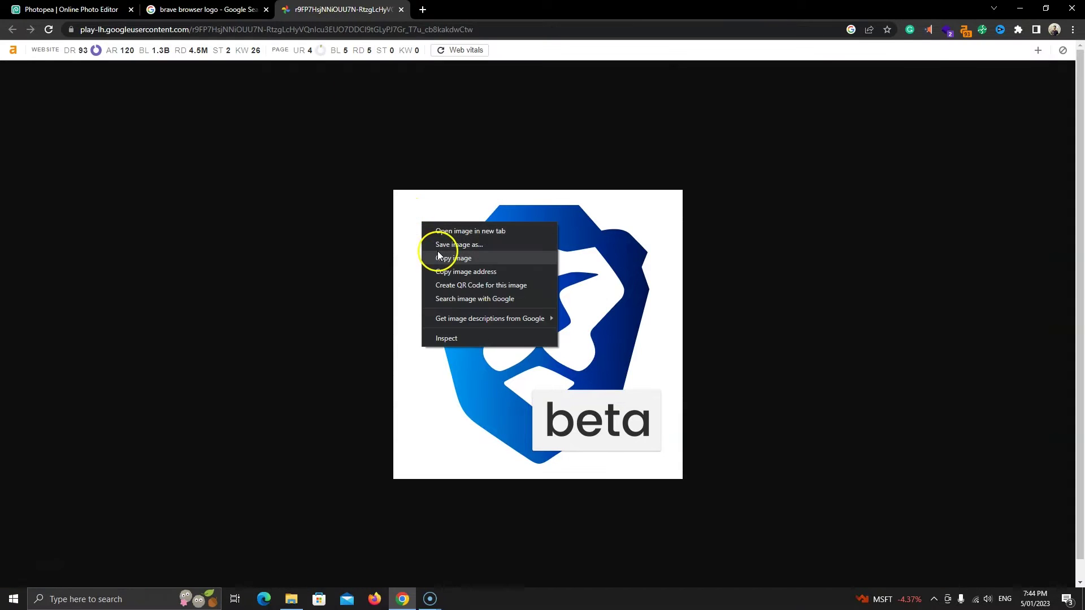
click(442, 241)
key(Return)
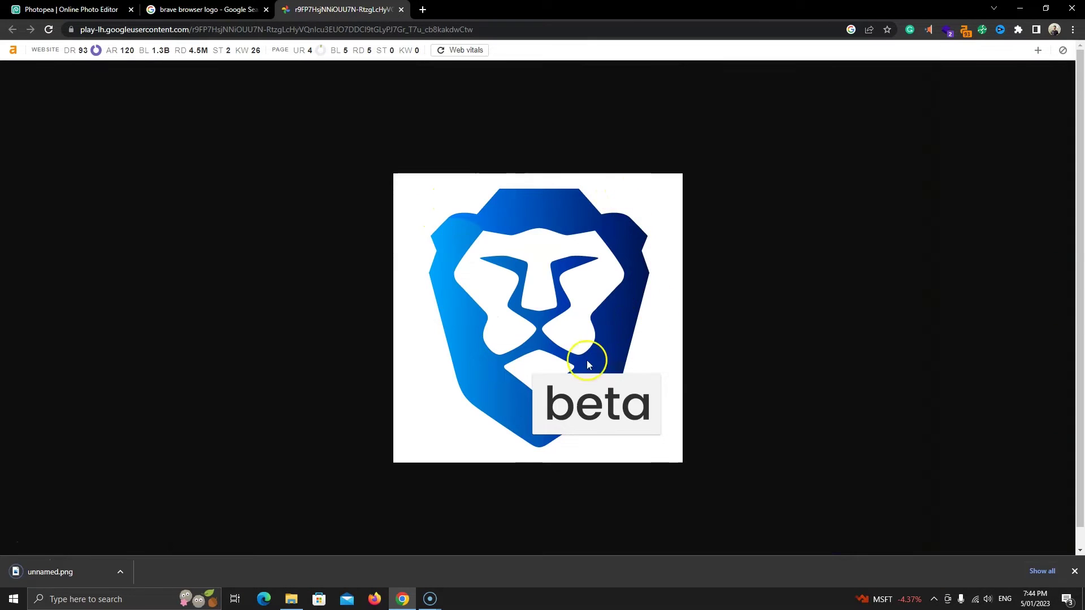
Step: Open unnamed.png from the Desktop in Photopea as a separate document
click(74, 9)
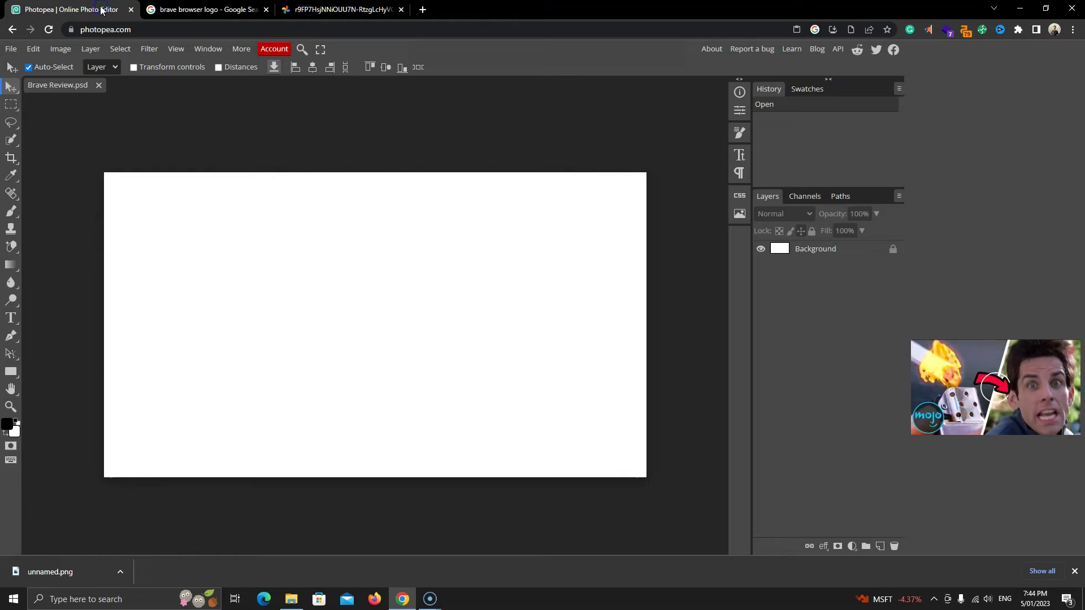
click(10, 48)
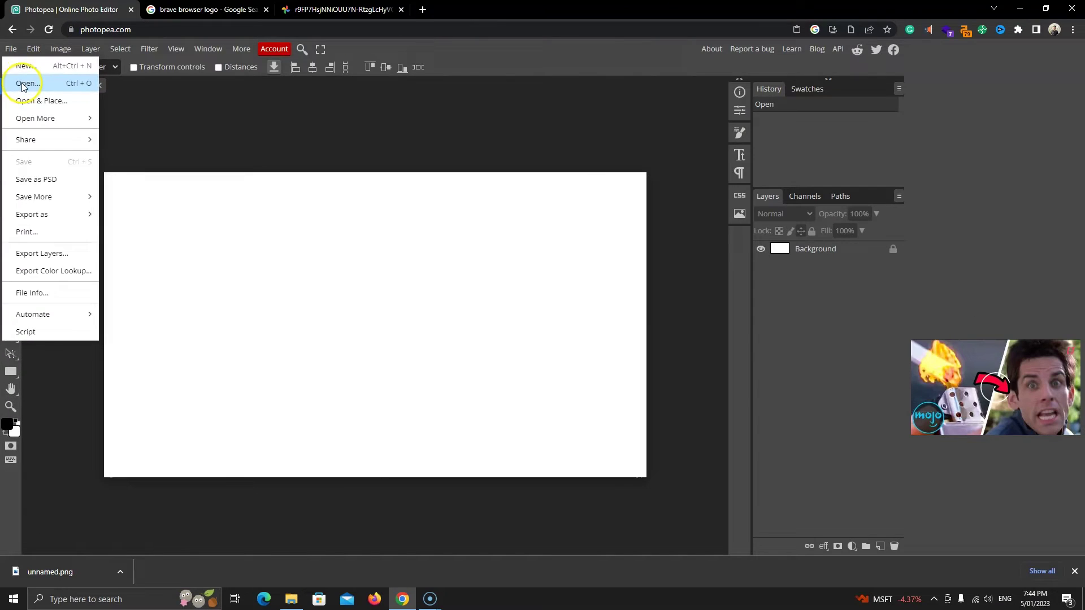
click(25, 84)
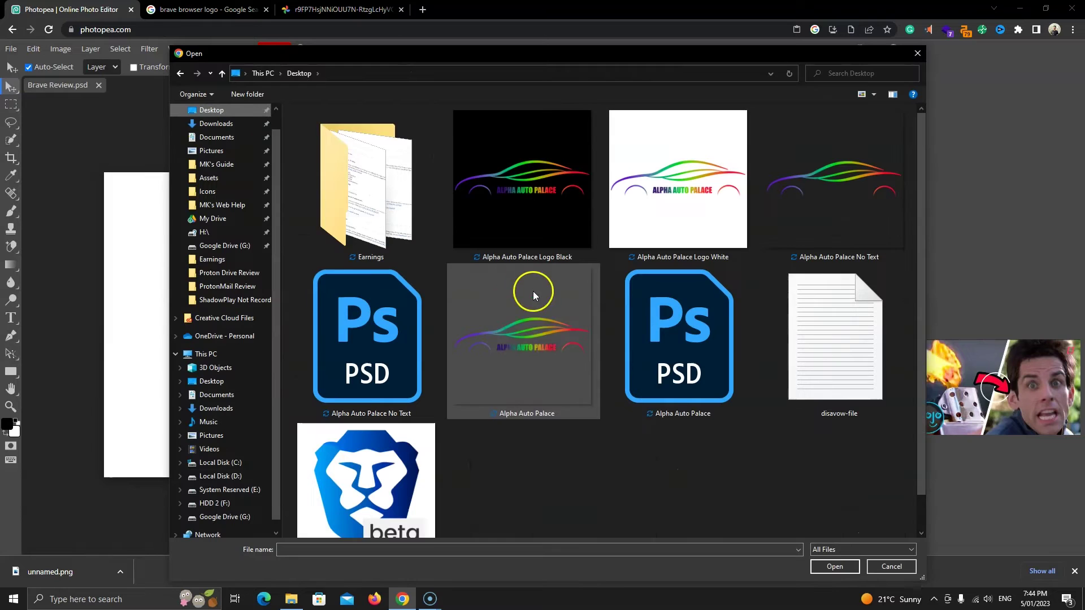
click(408, 446)
double_click(408, 444)
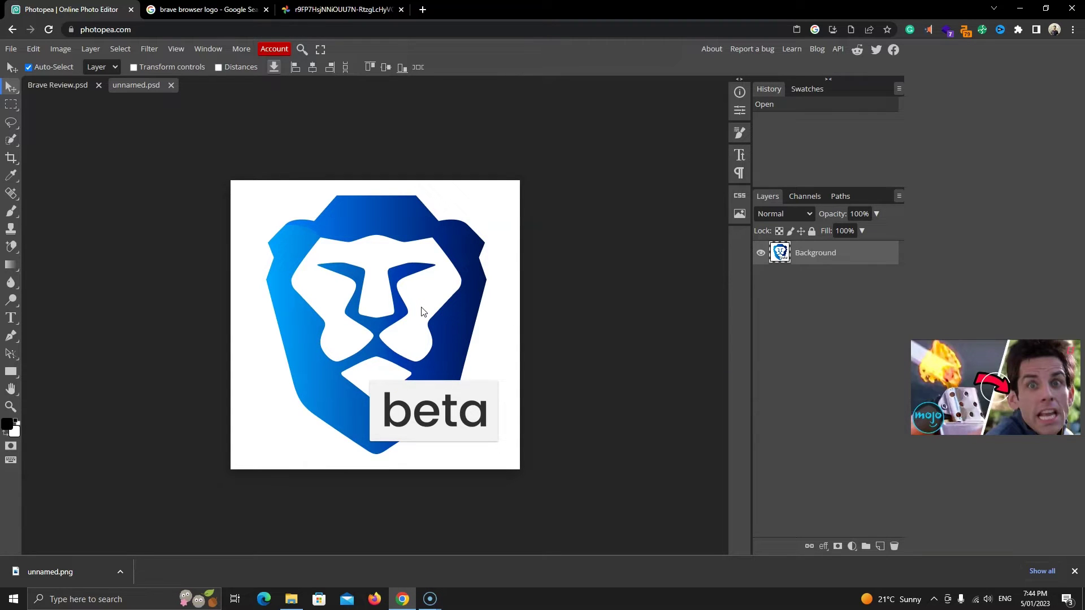
Step: Try the Magic Eraser (tolerance 40) on the logo and undo each erase, keeping the white background
click(11, 248)
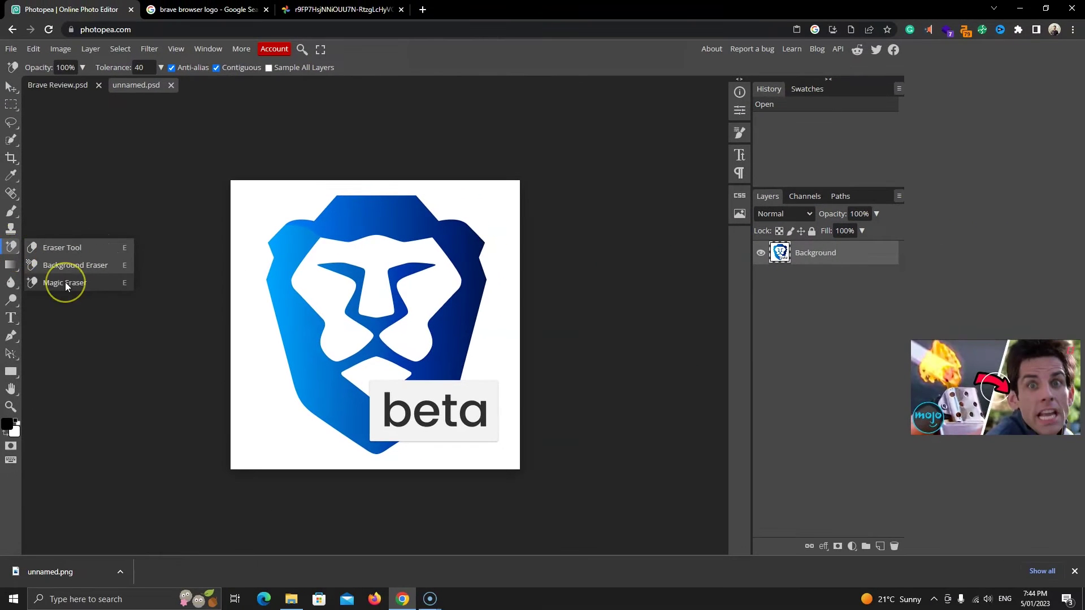
click(65, 282)
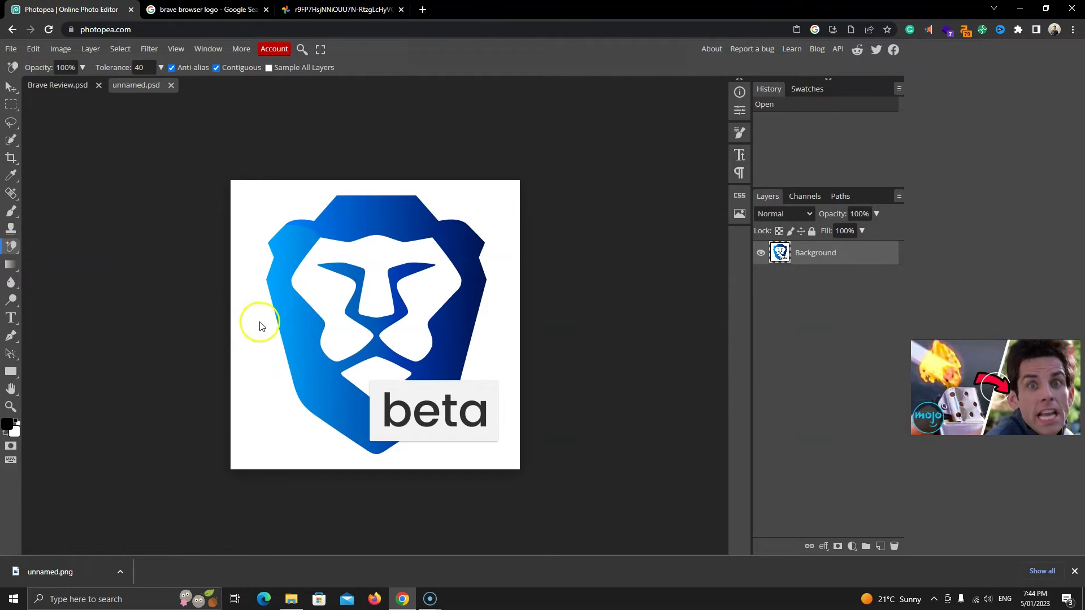
click(289, 320)
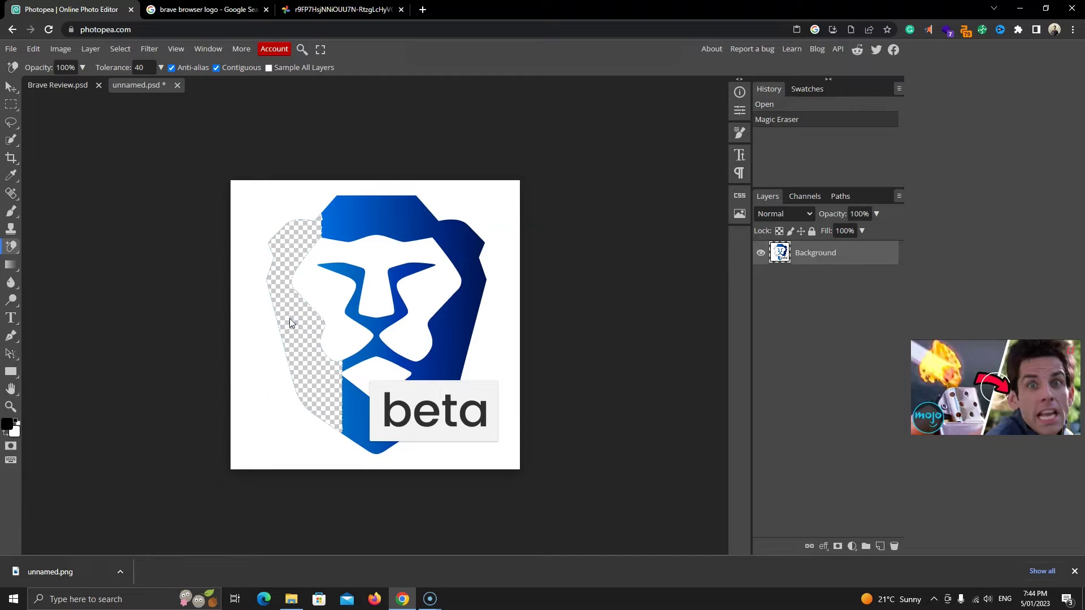
key(ctrl+z)
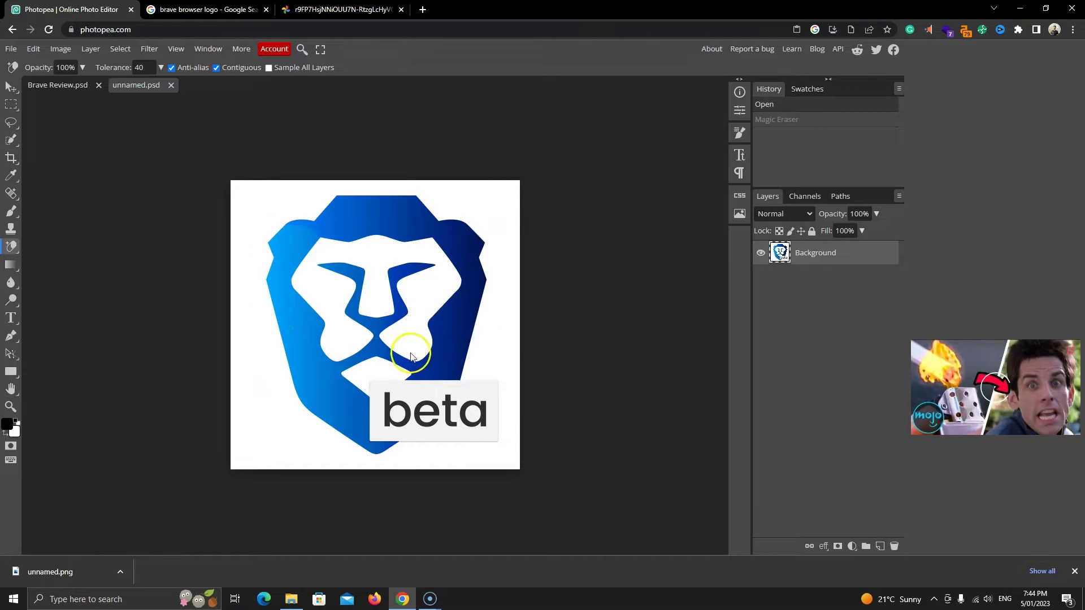
click(244, 291)
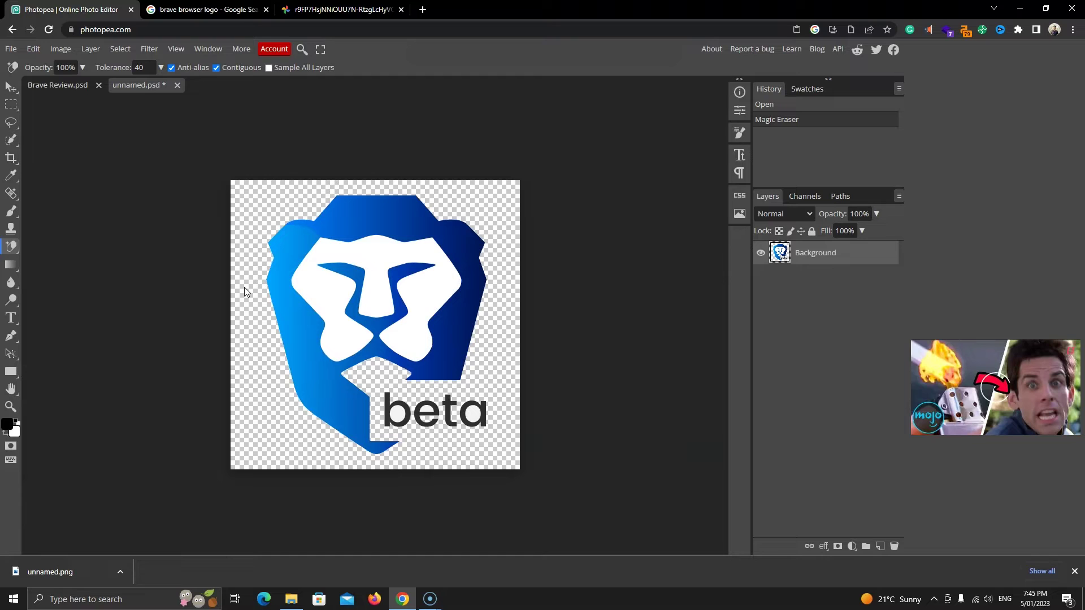
key(ctrl+z)
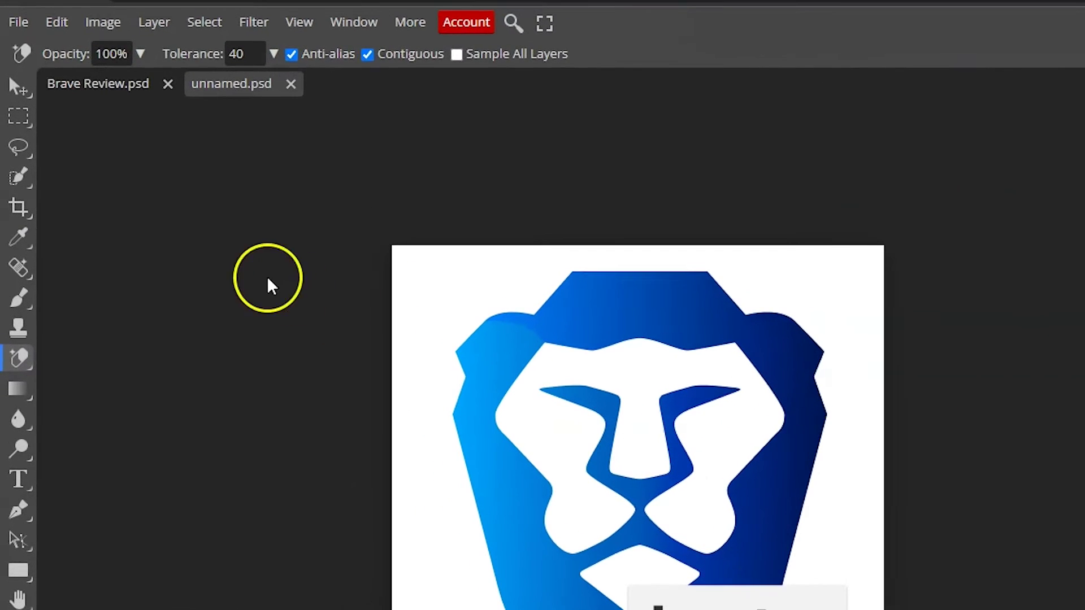
Step: Quick-select the blue lion shield and add the beta label to the selection
click(22, 182)
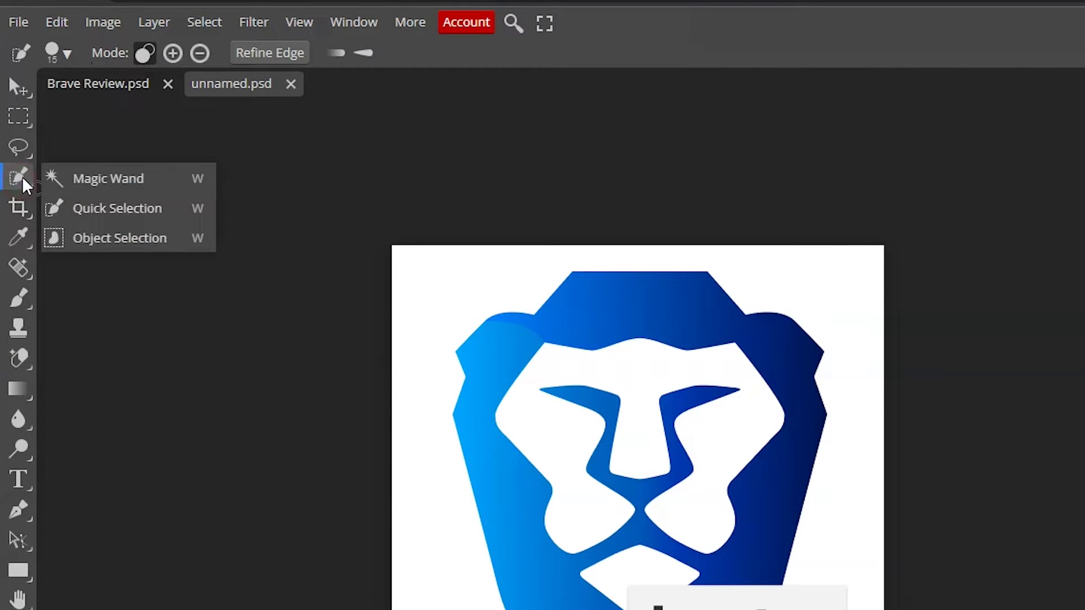
click(84, 218)
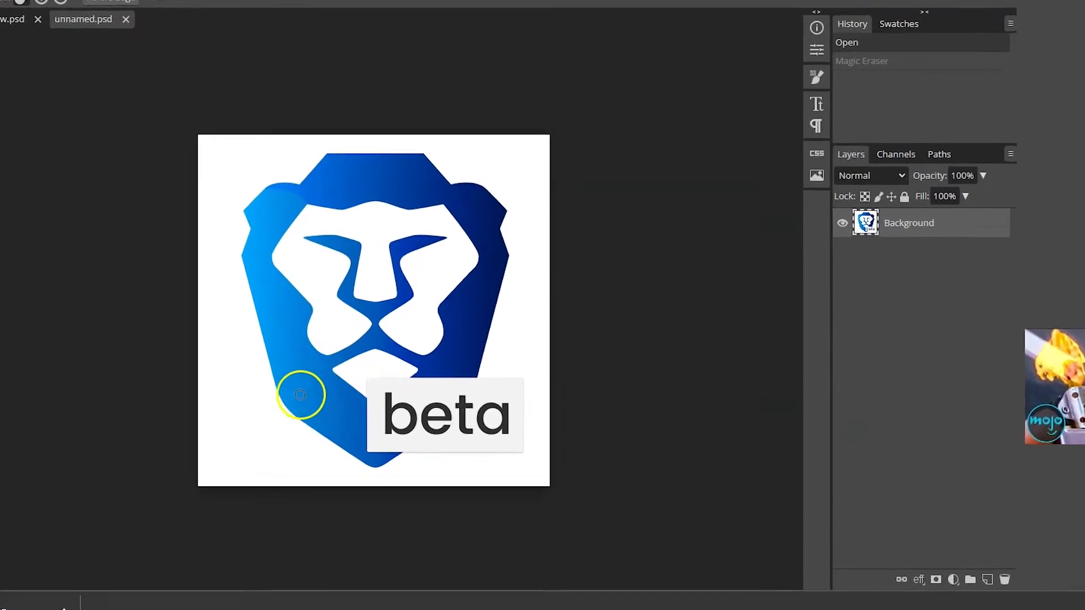
click(305, 395)
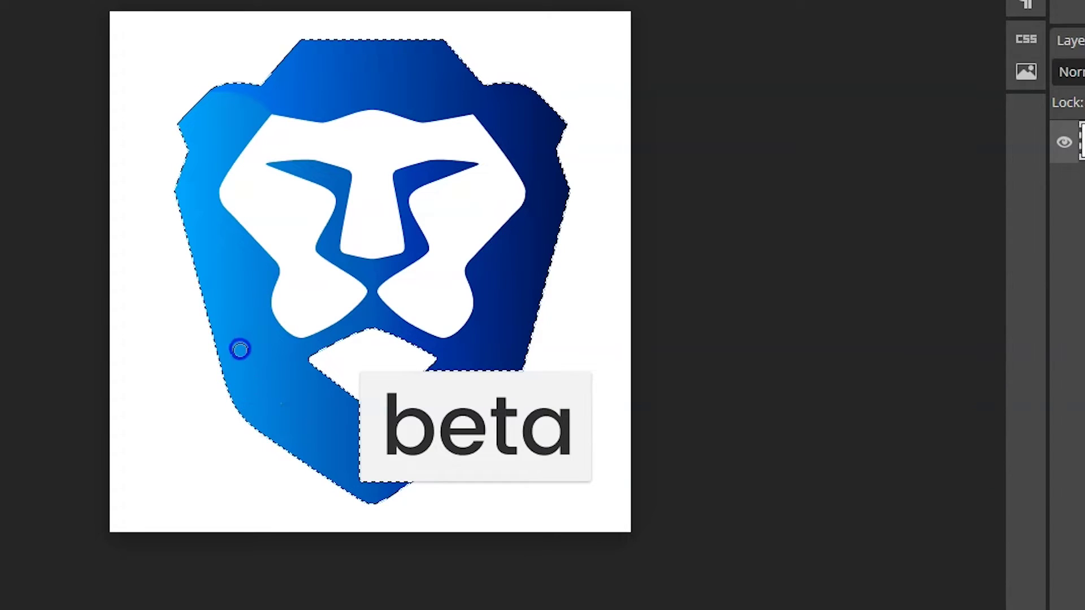
mouse_move(240, 350)
mouse_down()
mouse_move(210, 261)
mouse_move(327, 235)
mouse_up()
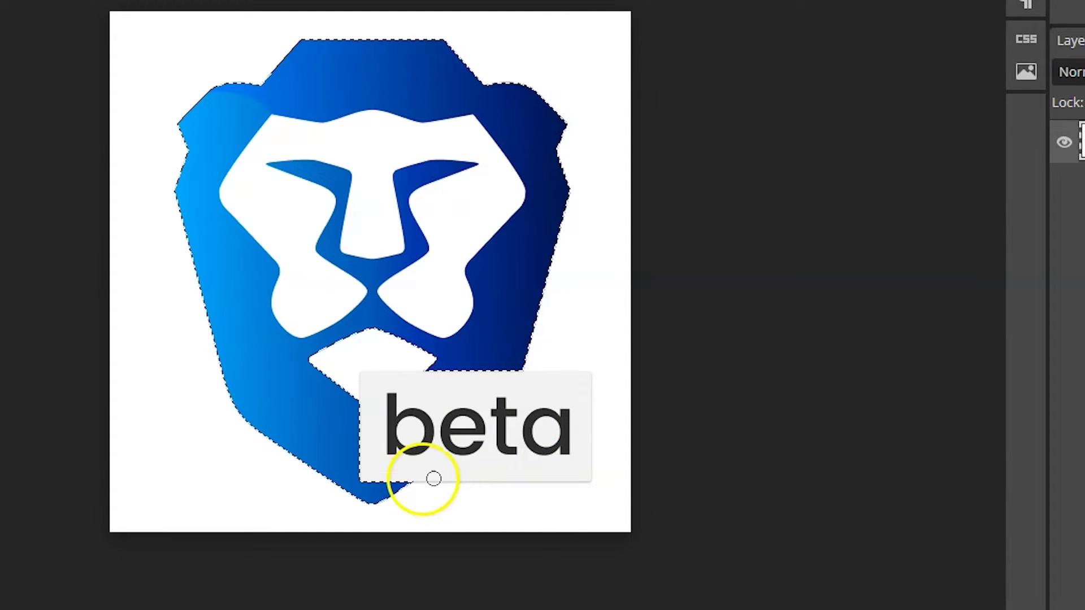
click(523, 471)
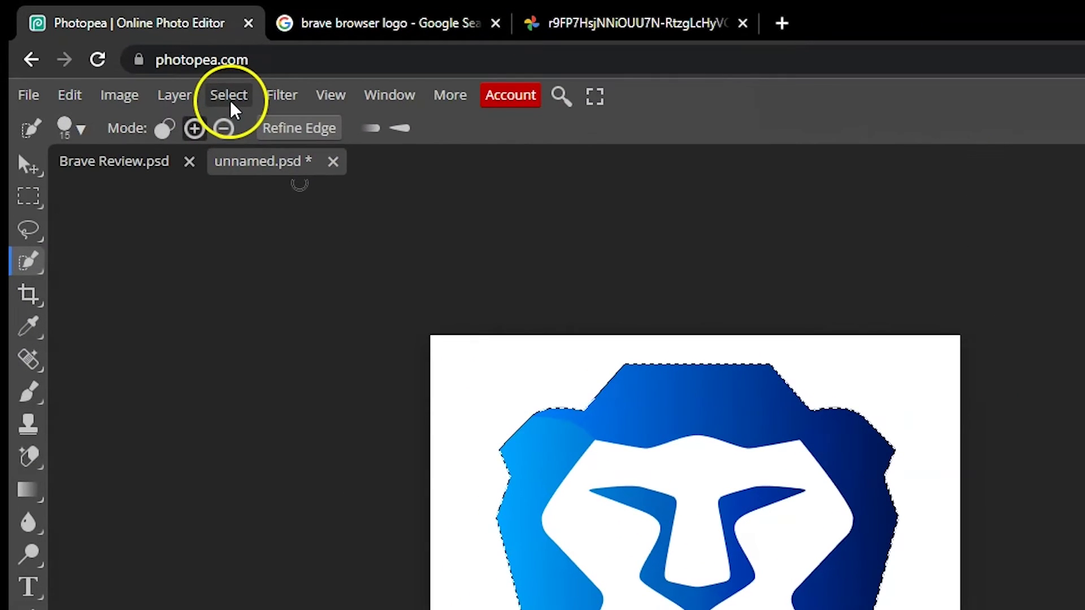
Step: Invert the selection, delete the white background to transparency, and switch to the Move tool
click(228, 95)
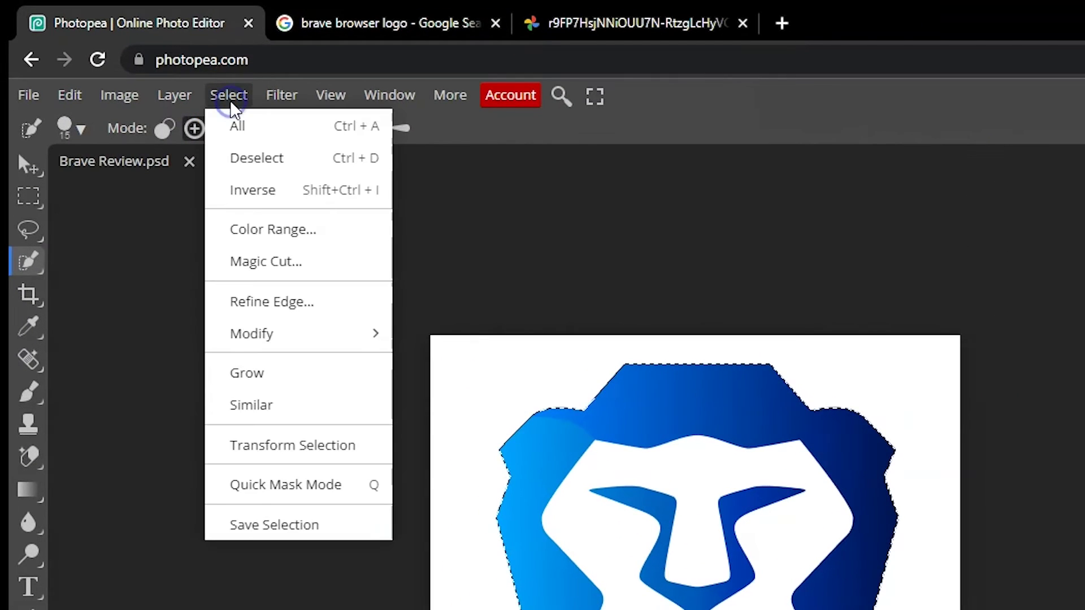
click(248, 190)
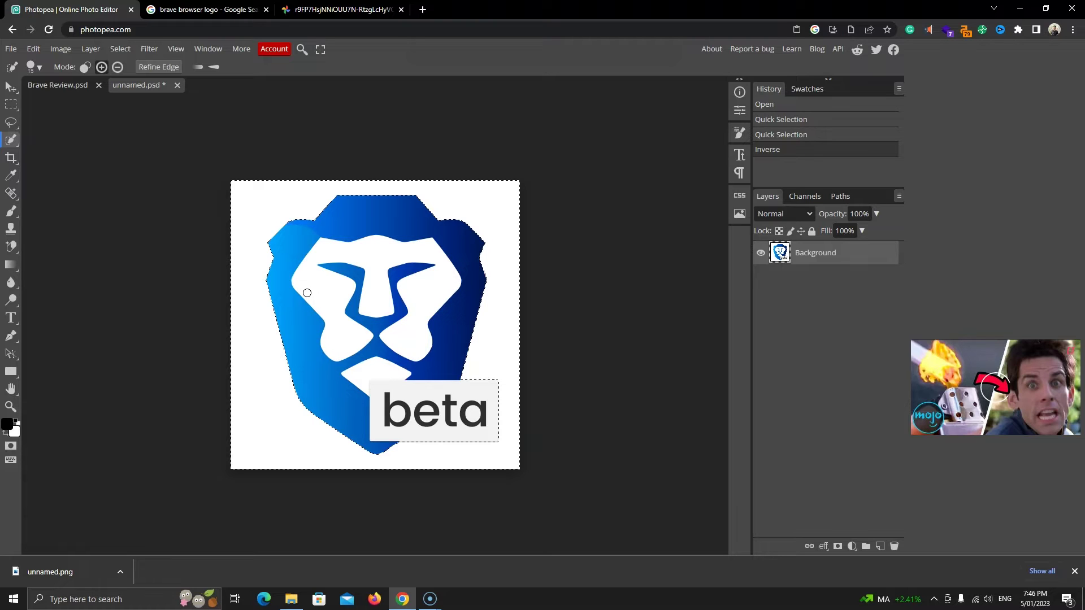
key(Delete)
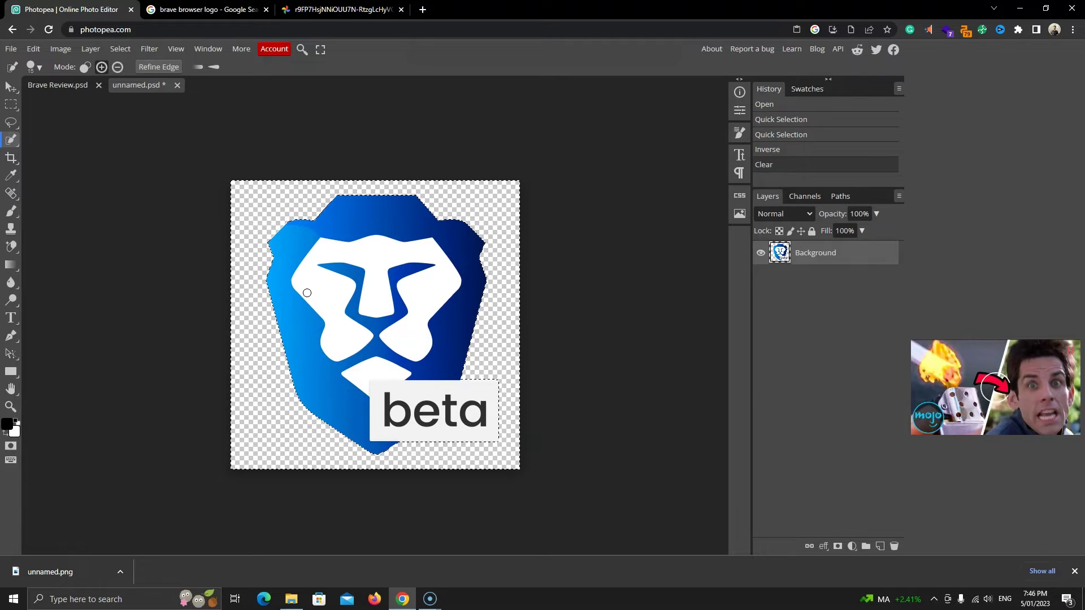
key(v)
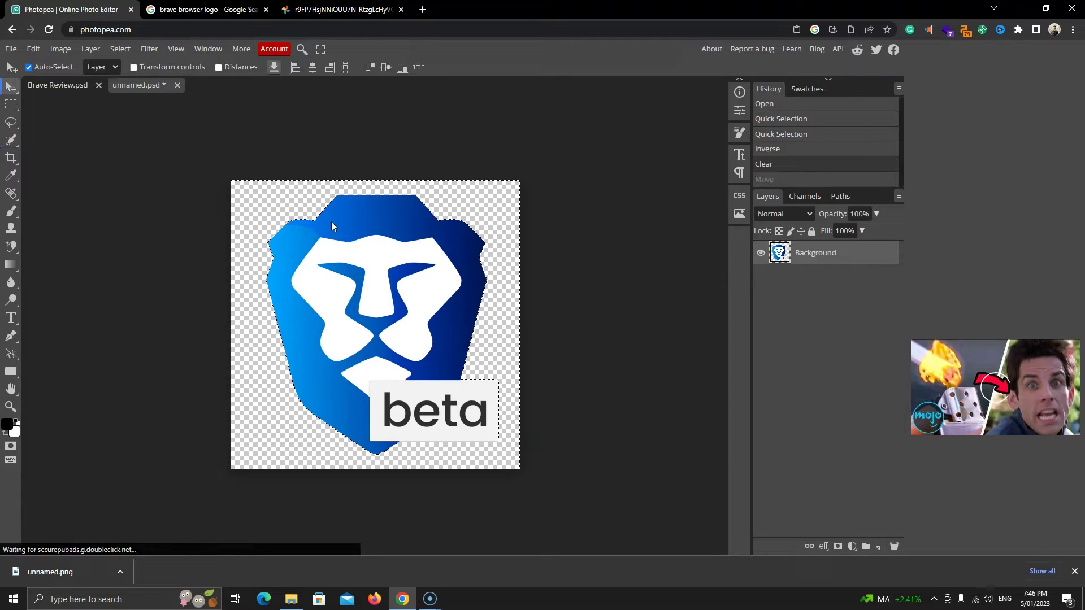
click(334, 211)
click(124, 50)
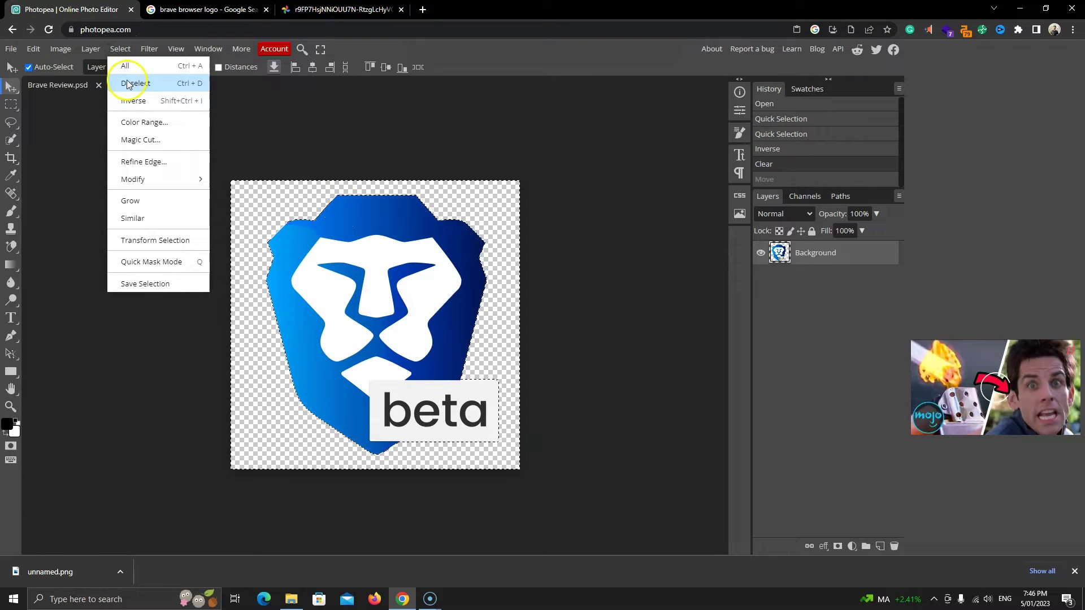
Step: Deselect, drag the logo into Brave Review, stack it above the background, and move it left
click(128, 84)
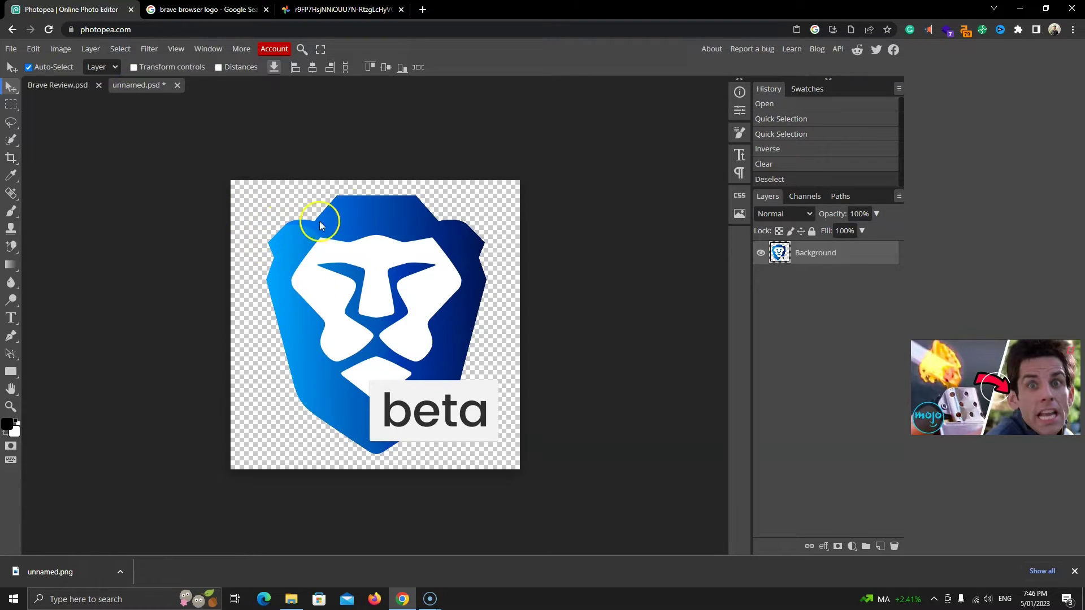
click(387, 449)
click(13, 98)
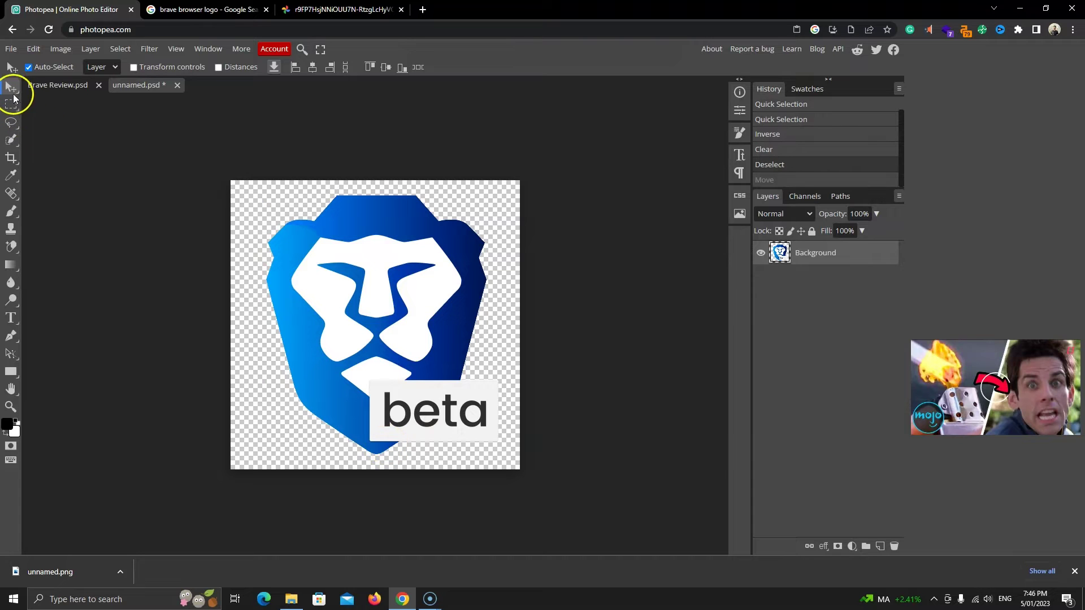
drag(390, 210, 103, 133)
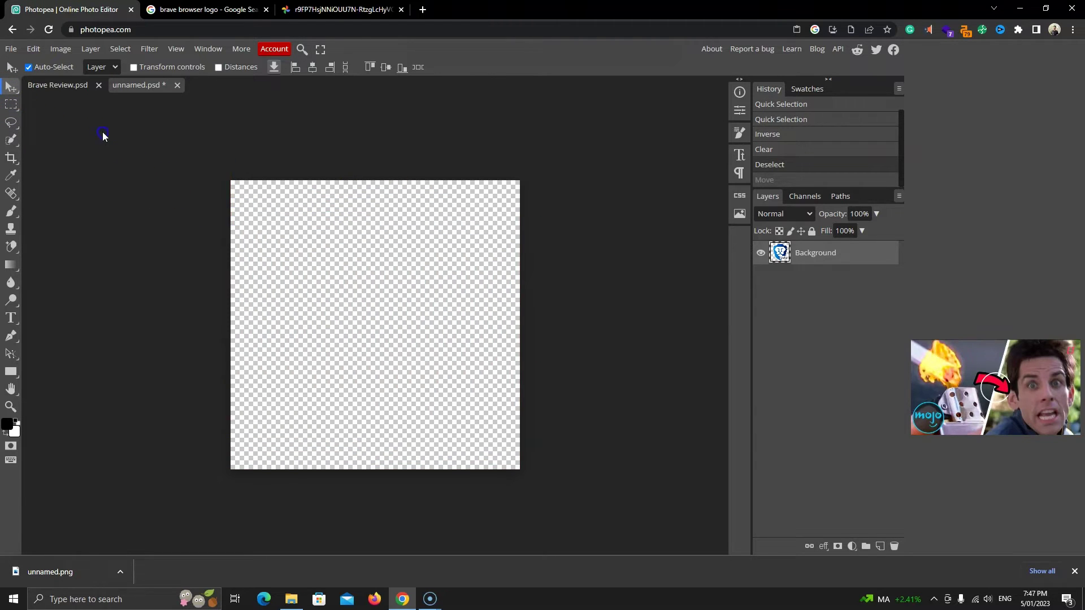
drag(63, 87, 219, 301)
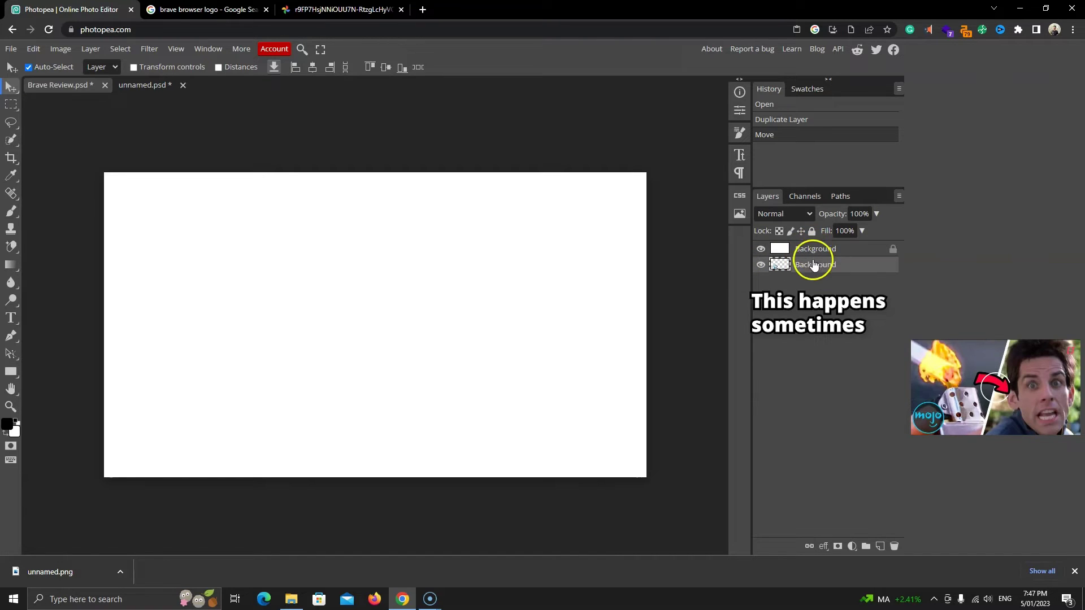
drag(812, 267, 801, 247)
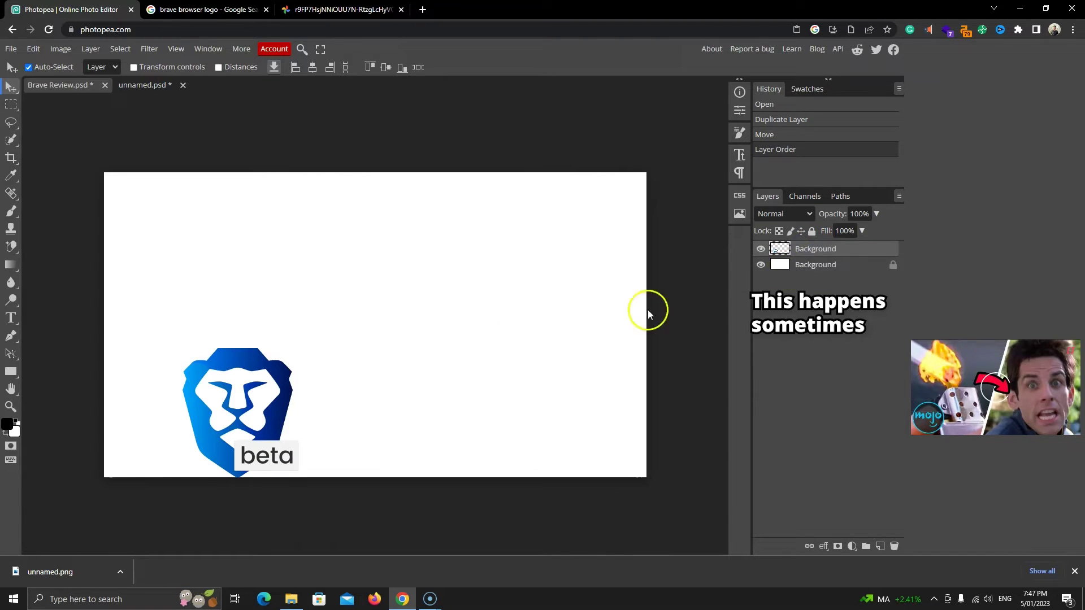
drag(257, 413, 214, 325)
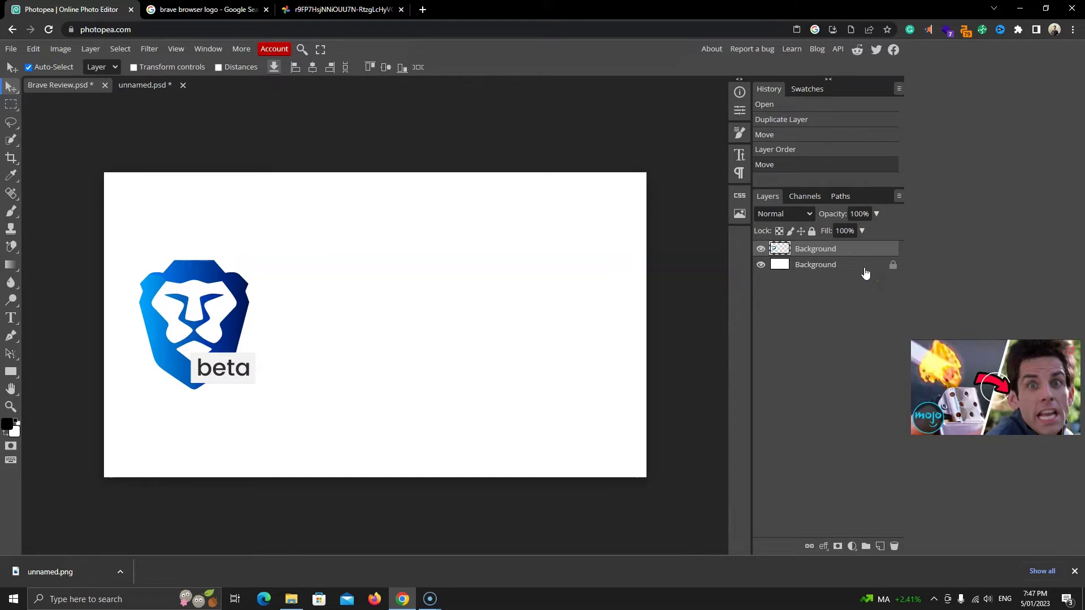
Step: Unlock the Background layer and open its Blending Options
click(892, 266)
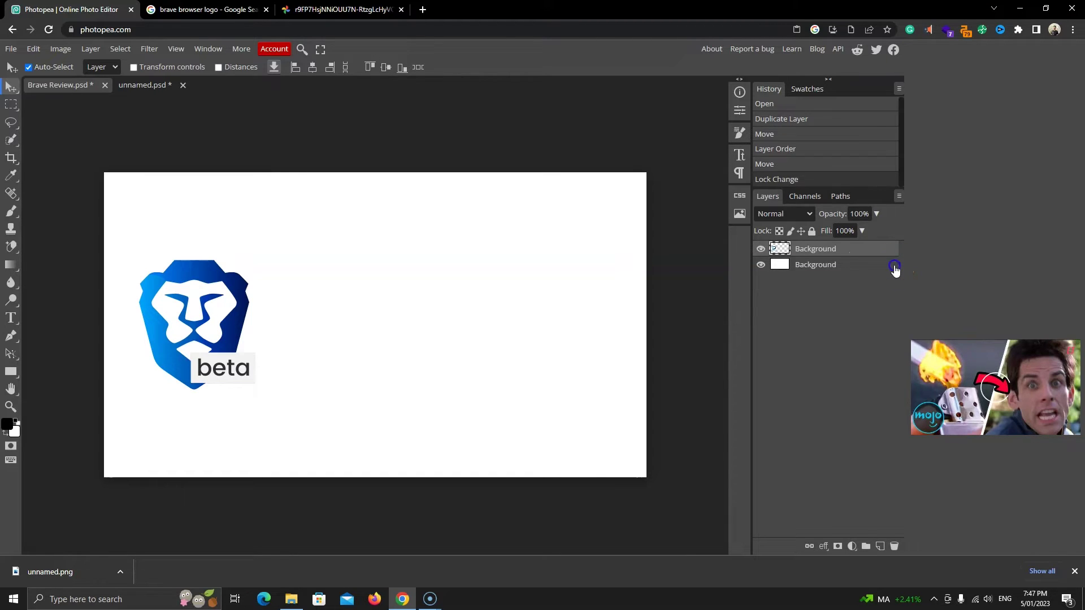
right_click(810, 264)
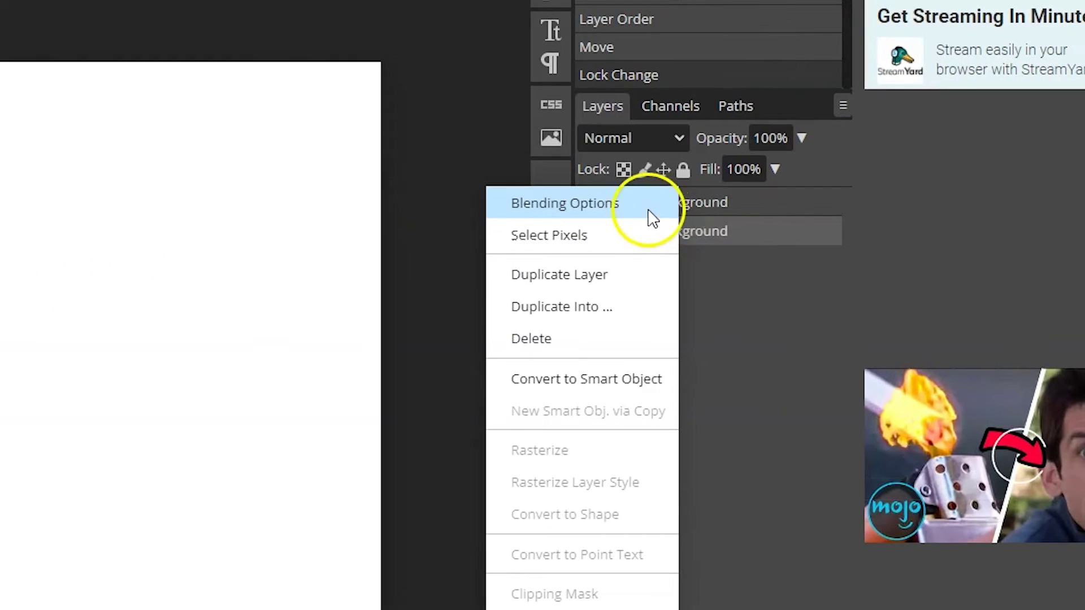
click(791, 251)
click(639, 206)
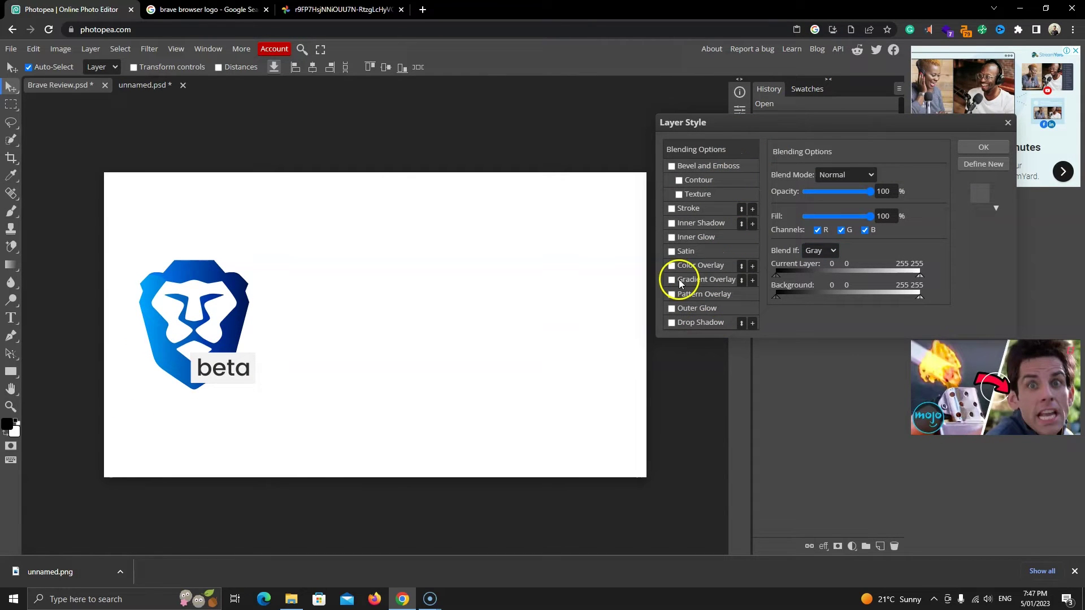
Step: Try a light pink Color Overlay, then swap it for a white-to-black Gradient Overlay
click(670, 266)
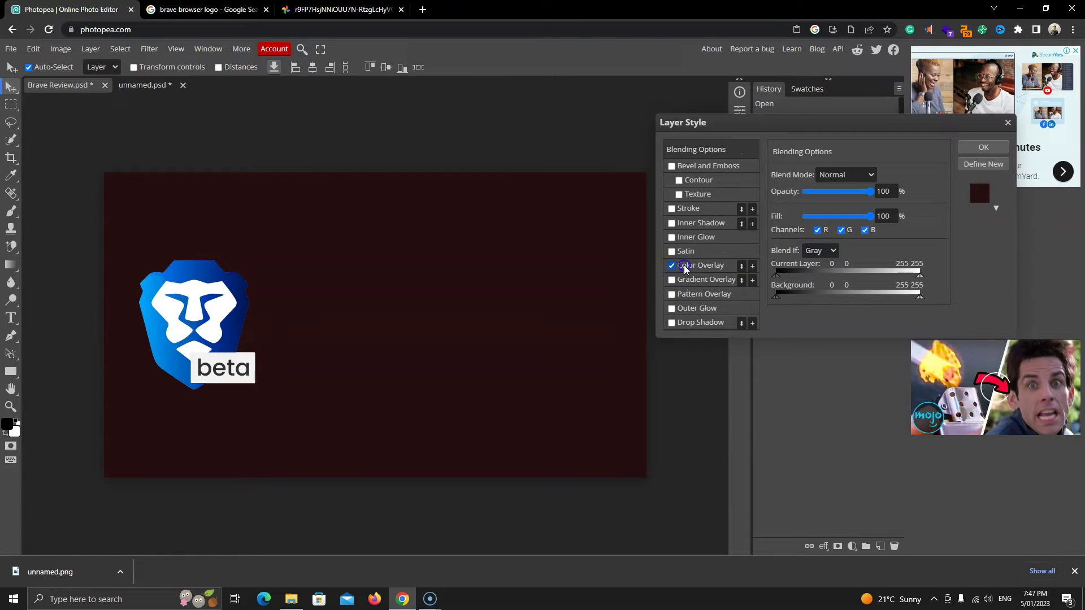
click(914, 191)
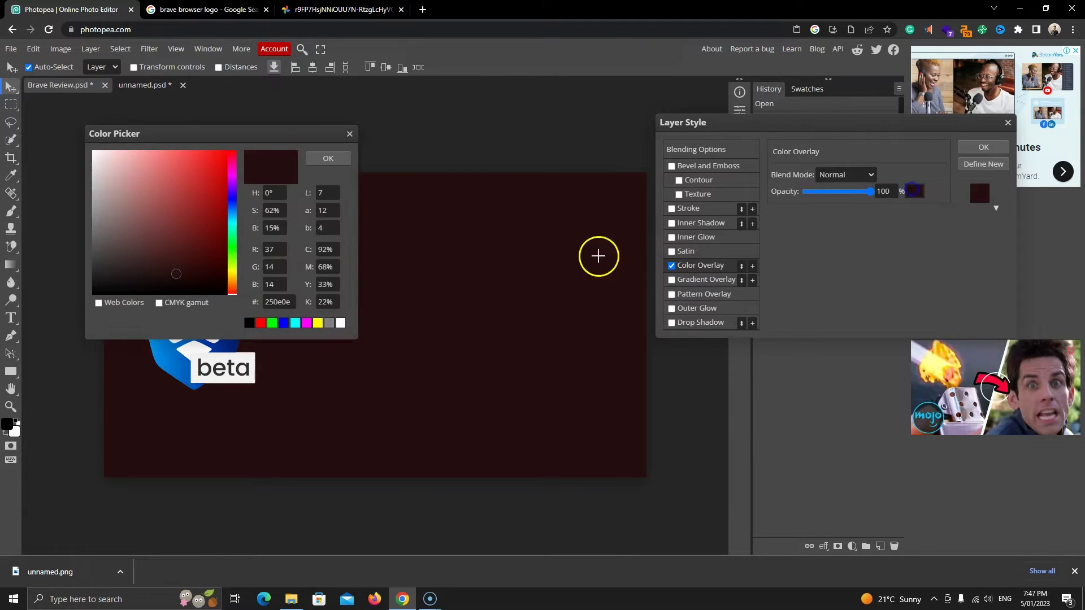
click(137, 206)
click(107, 162)
click(323, 161)
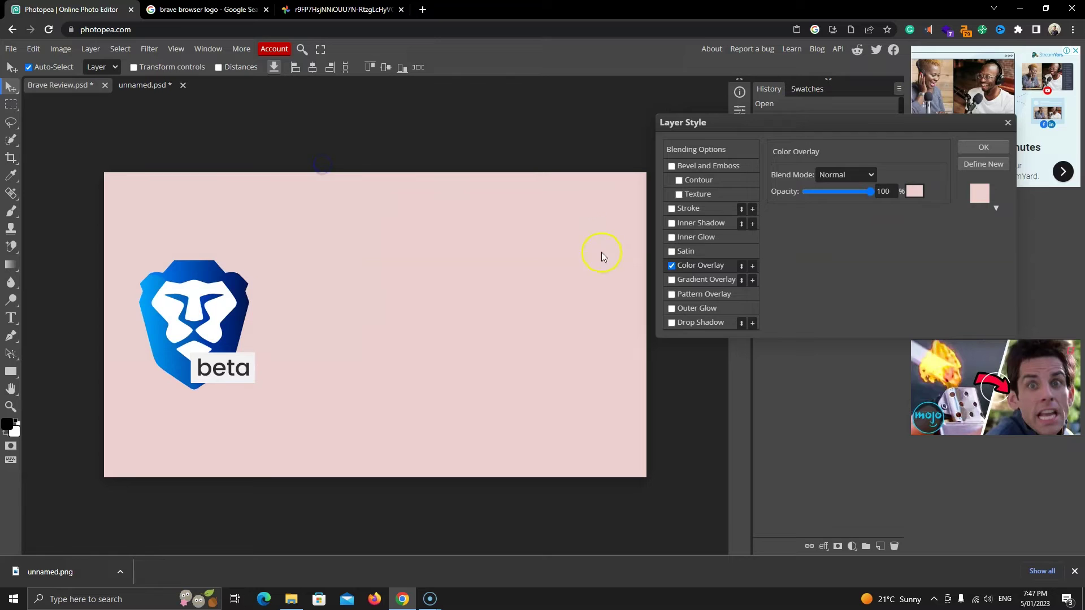
click(671, 267)
click(671, 280)
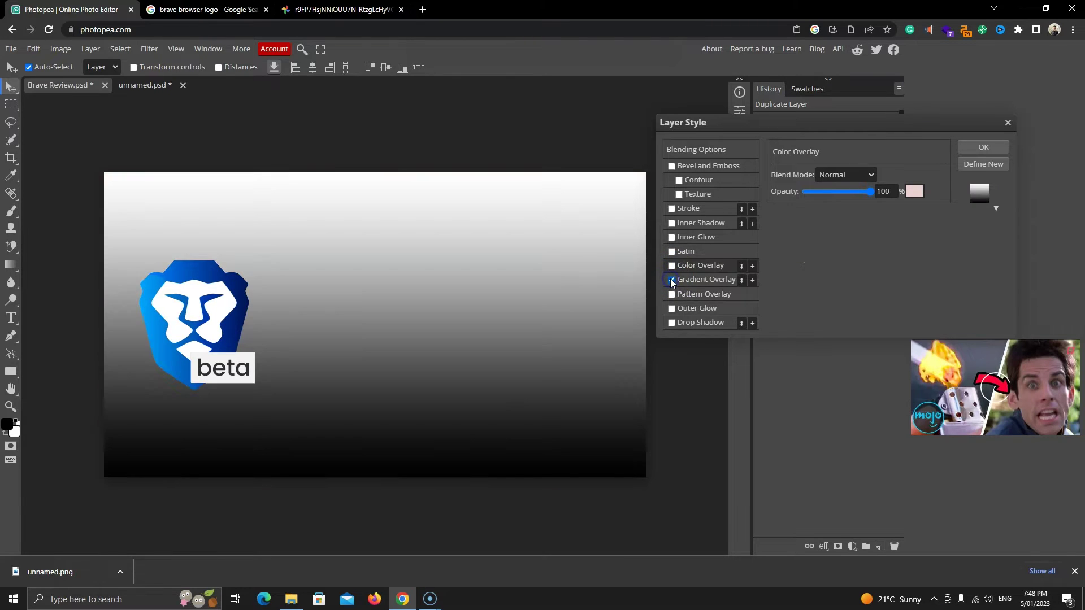
click(698, 281)
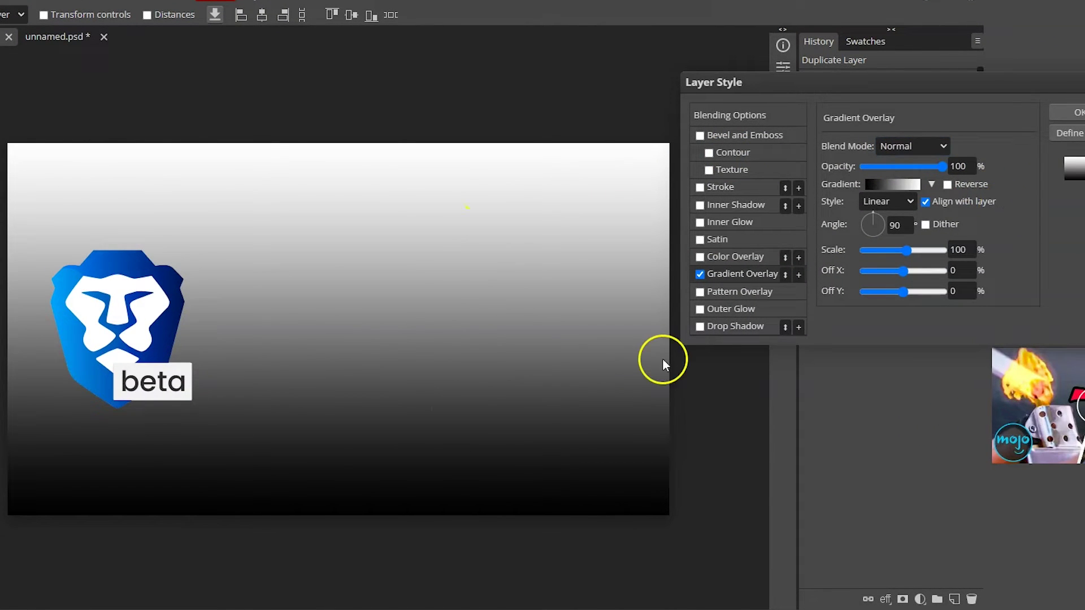
Step: Open the Gradient Editor and lower the left opacity stop to 41%
click(888, 187)
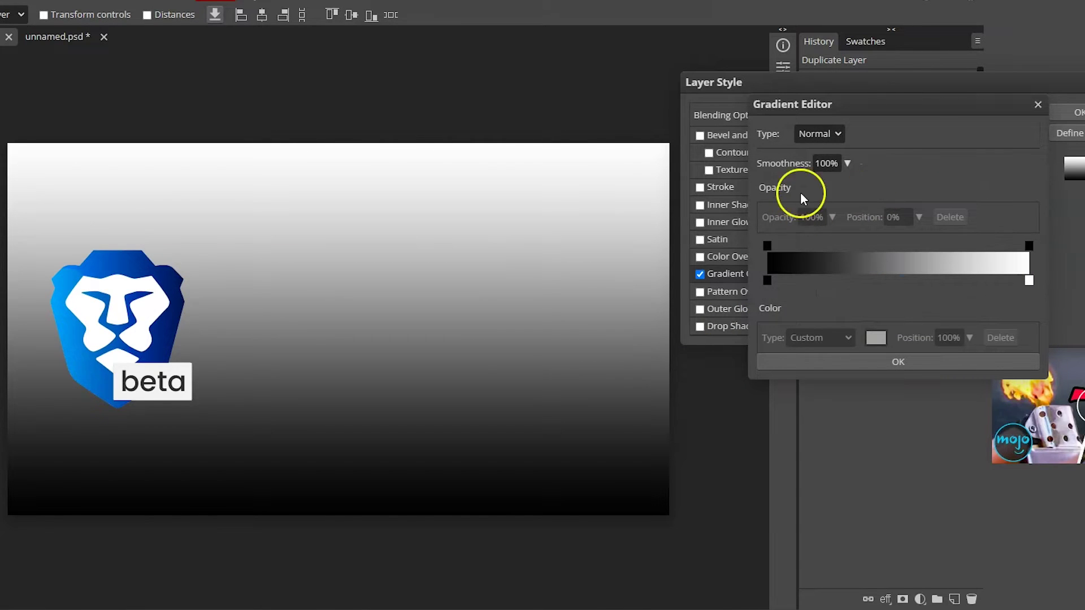
click(1028, 280)
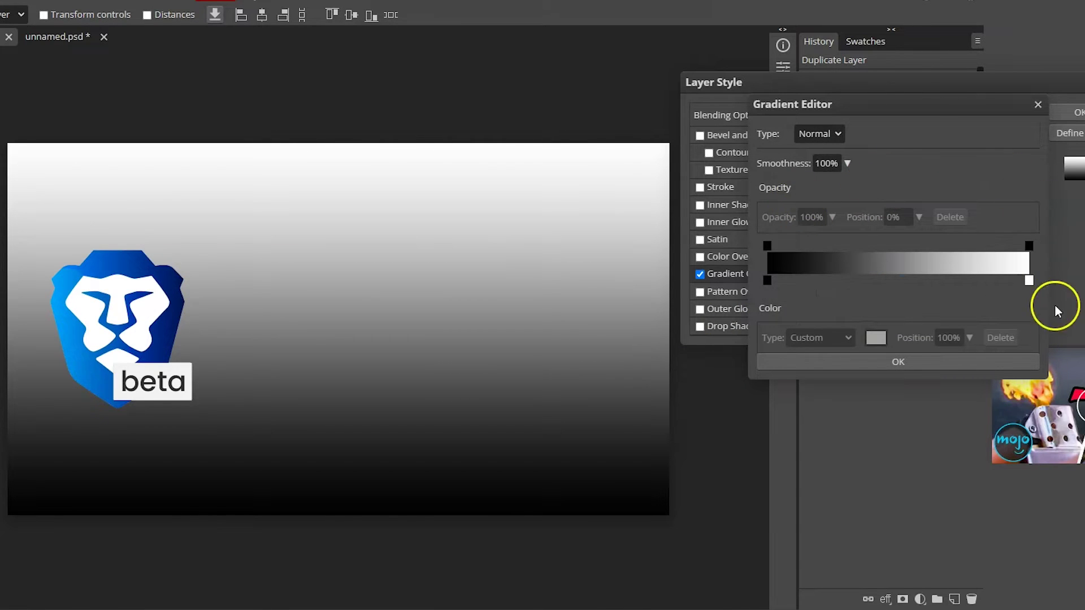
click(766, 246)
click(832, 217)
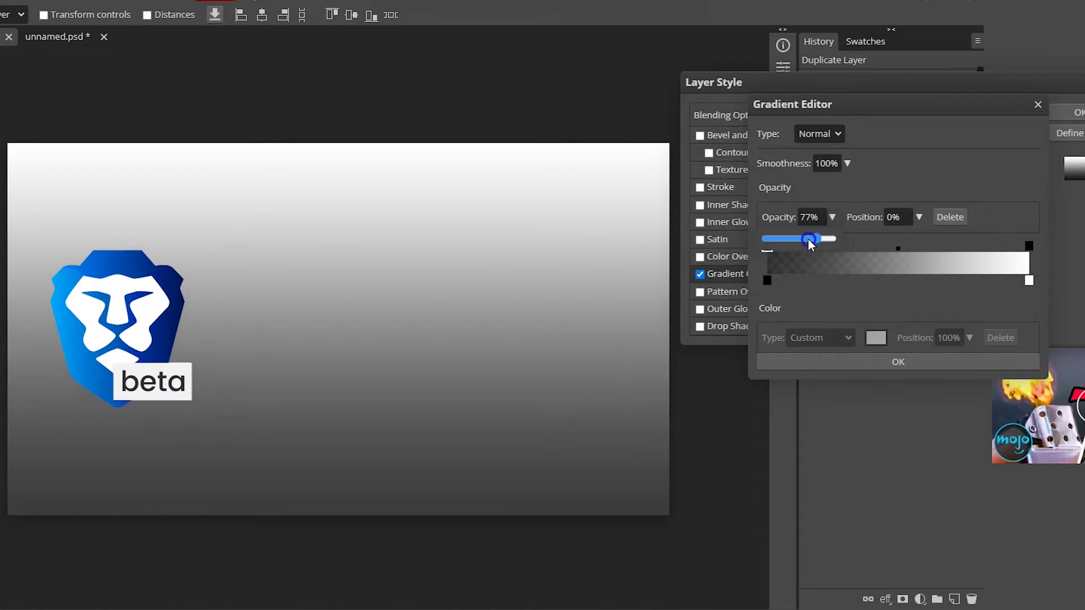
mouse_move(819, 239)
mouse_down()
mouse_move(788, 241)
mouse_move(836, 238)
mouse_up()
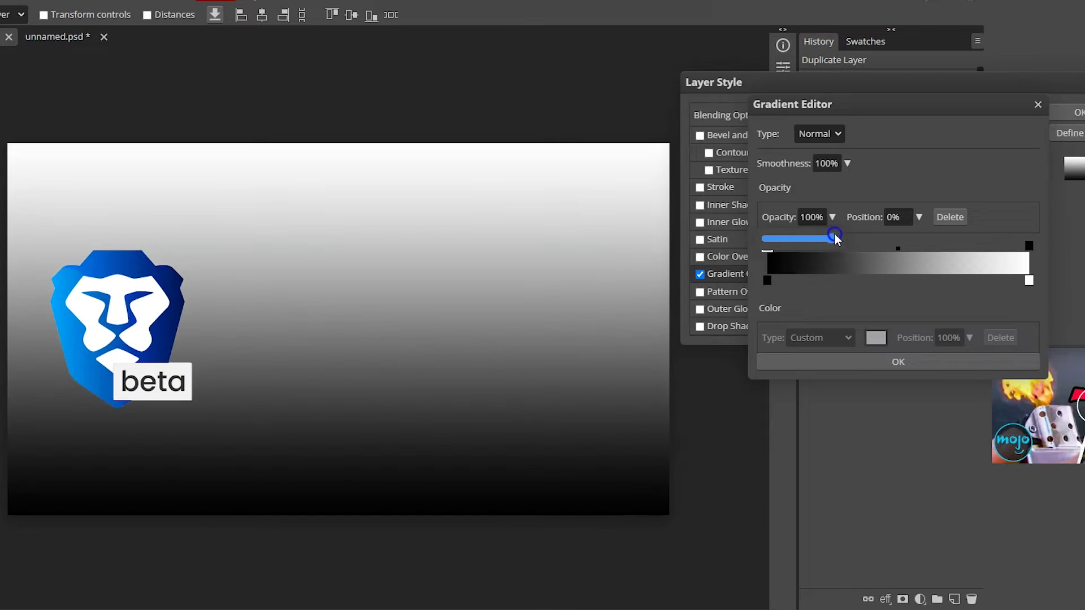
Step: Set the gradient's left stop to blue #558cf1 and right stop to cyan #37e3f7
click(768, 282)
double_click(769, 284)
click(564, 121)
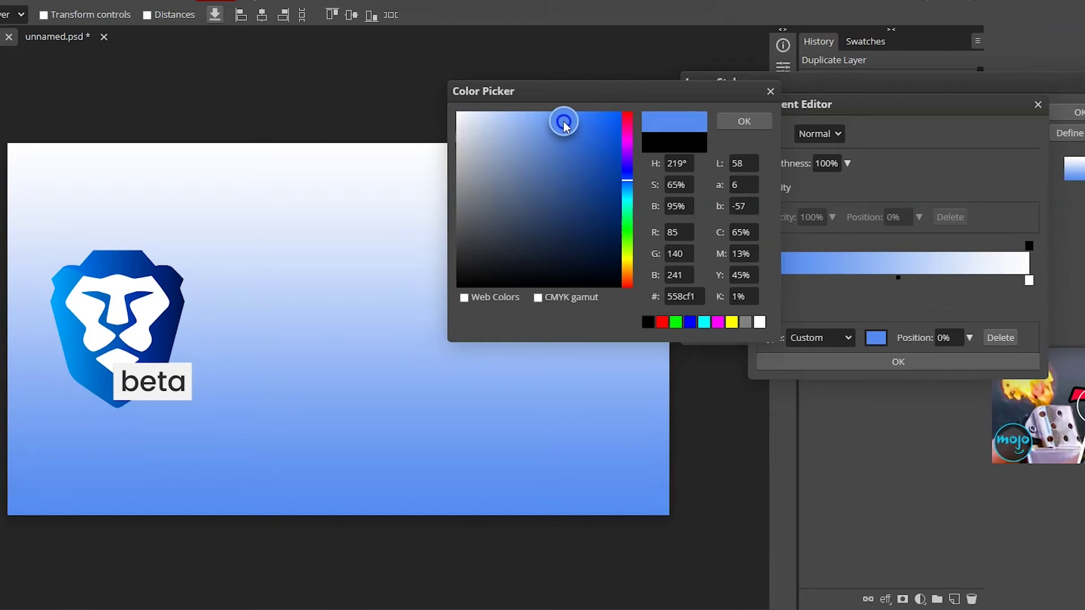
click(740, 121)
click(1029, 280)
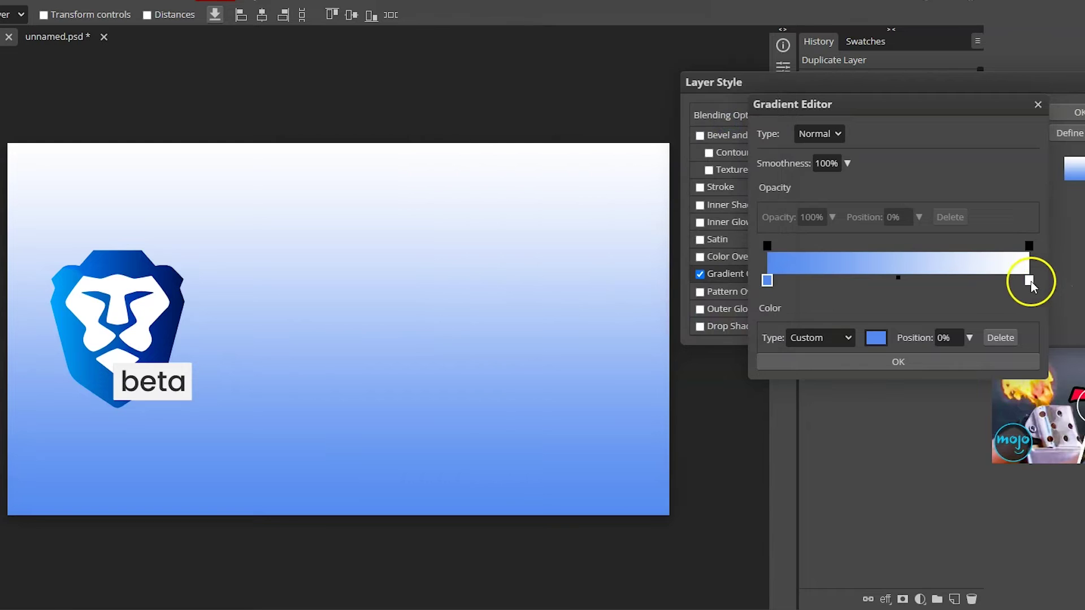
double_click(1030, 281)
drag(211, 104, 921, 119)
drag(820, 150, 828, 148)
click(976, 150)
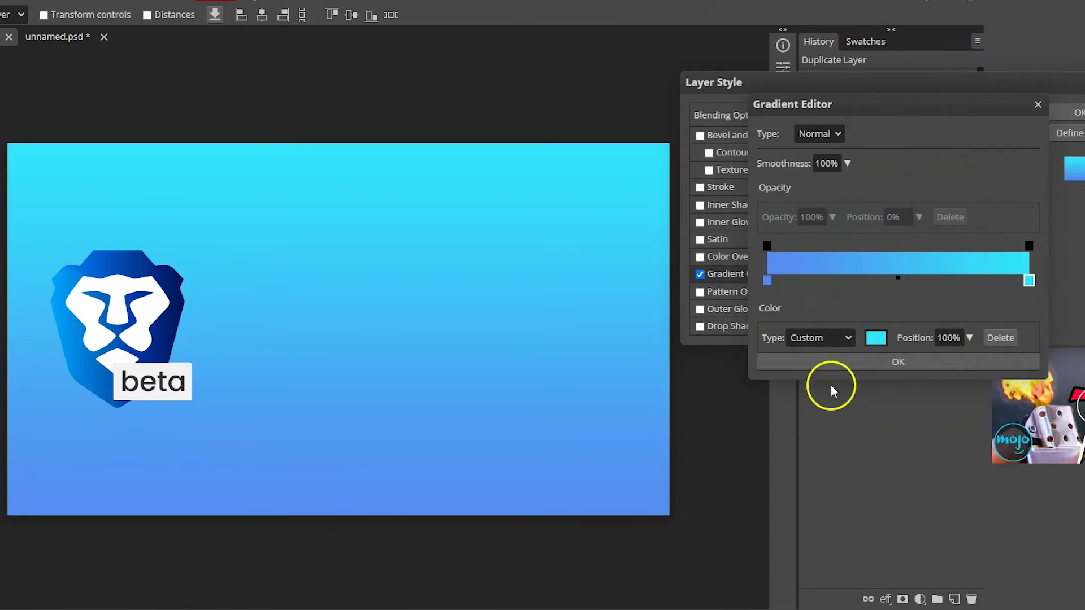
click(847, 363)
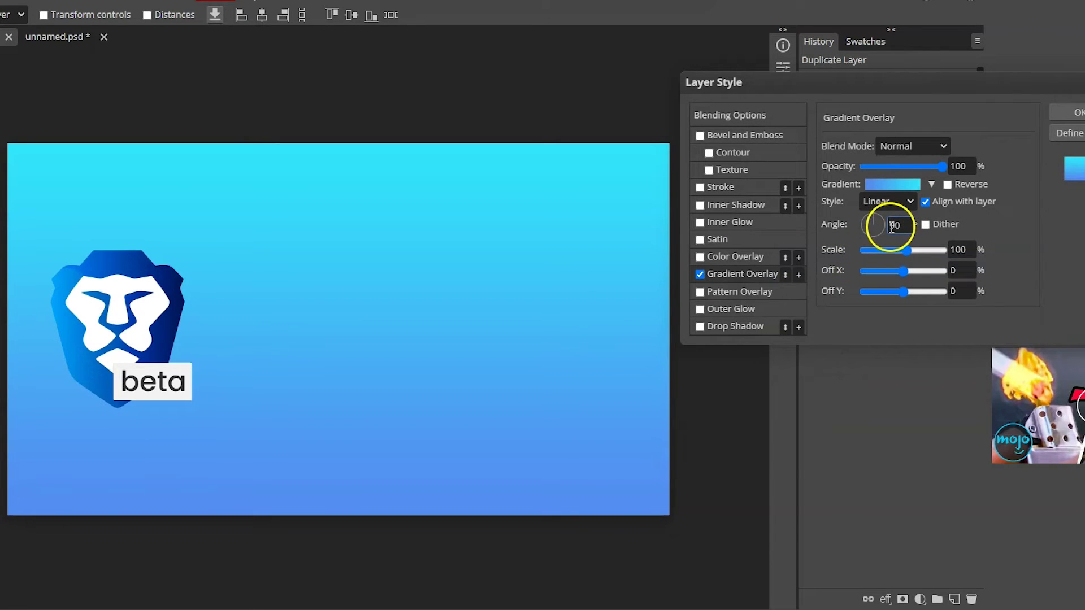
Step: Set the Gradient Overlay angle to 0° and apply the layer style
click(876, 223)
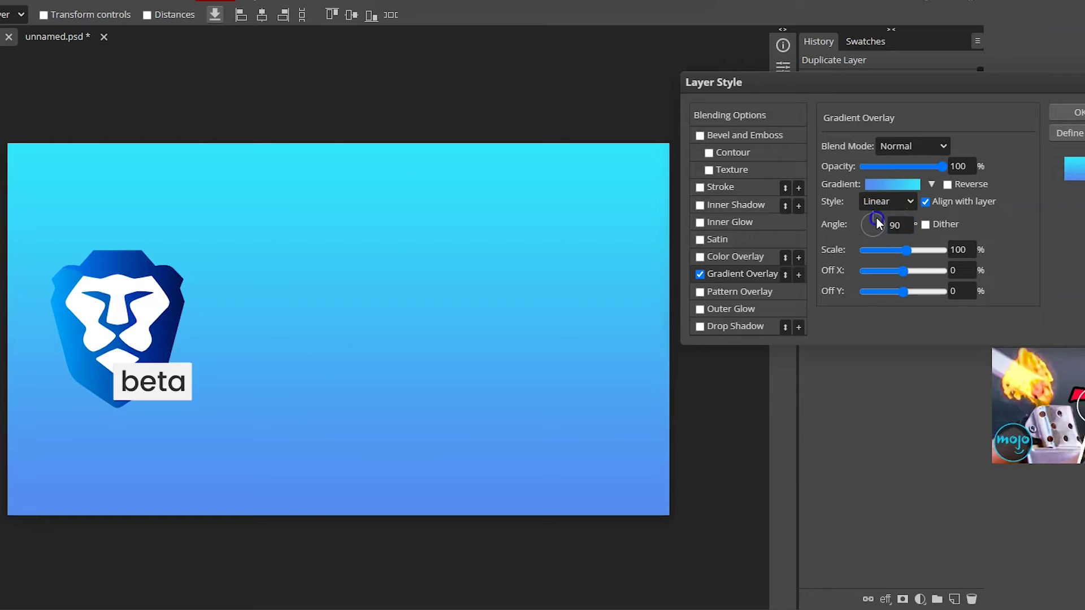
mouse_move(877, 224)
mouse_down()
mouse_move(889, 233)
mouse_move(870, 239)
mouse_up()
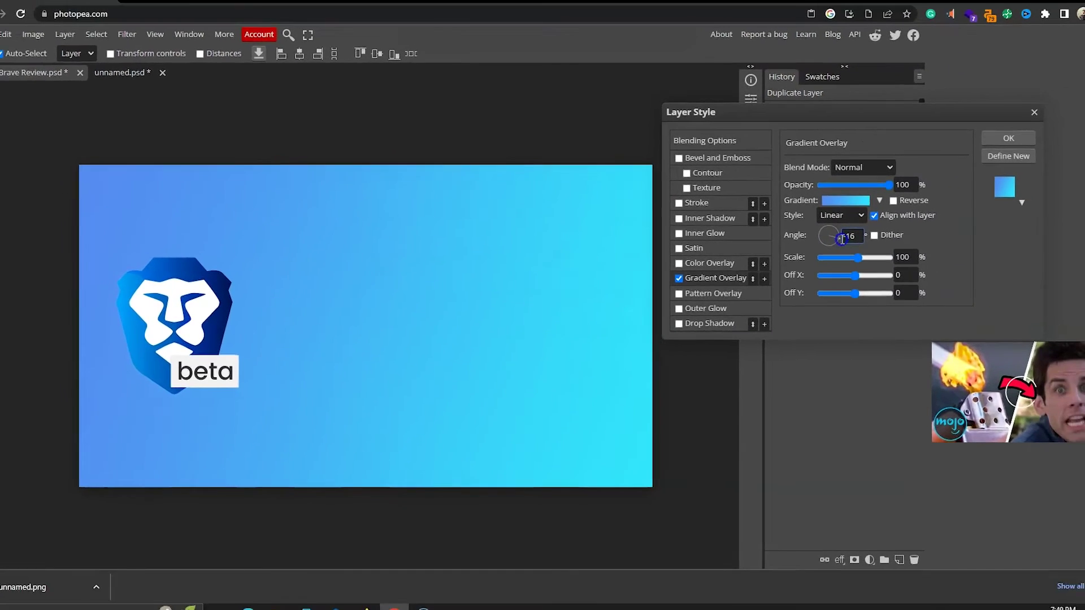
double_click(875, 233)
text(0)
key(Return)
click(211, 301)
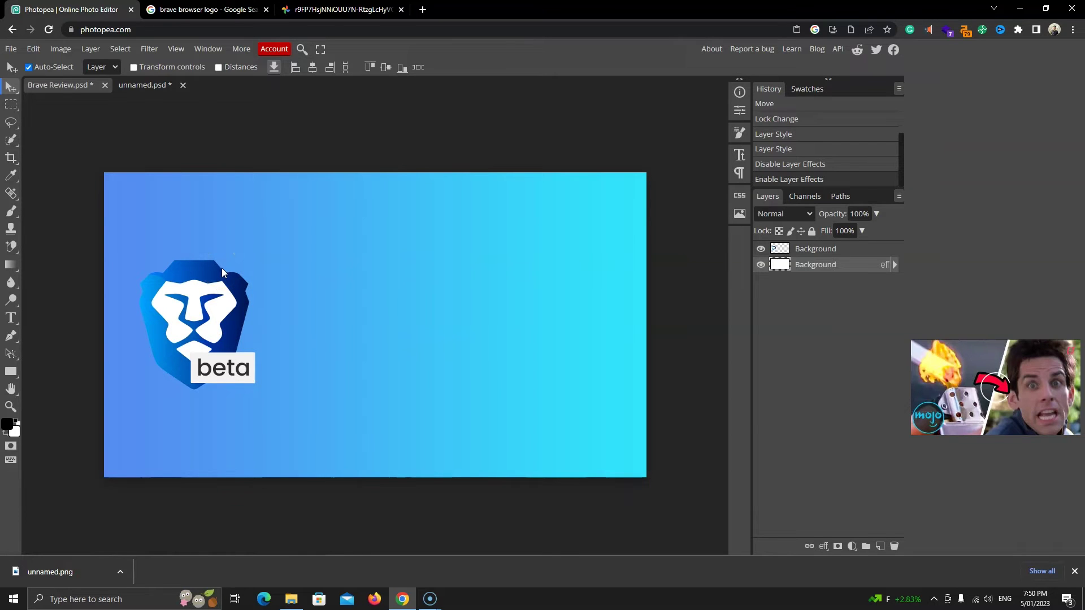
Step: Rename the upper logo layer to 'Icon'
click(834, 250)
double_click(828, 253)
key(BackSpace)
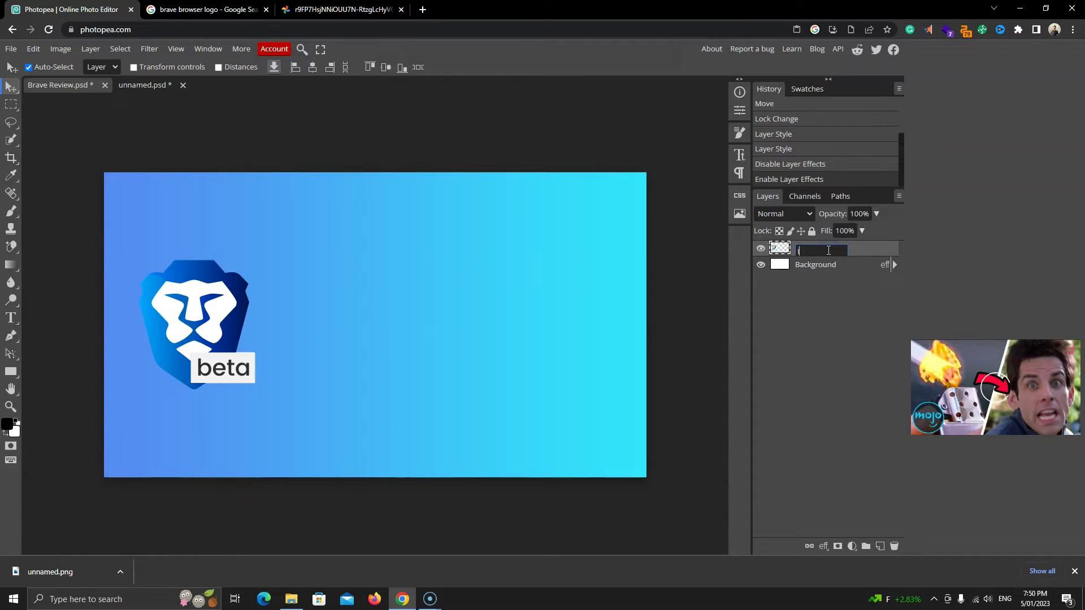
text(Icon)
click(416, 171)
Step: Free-transform the lion logo to about 118%, shifting it slightly left, and commit
click(34, 49)
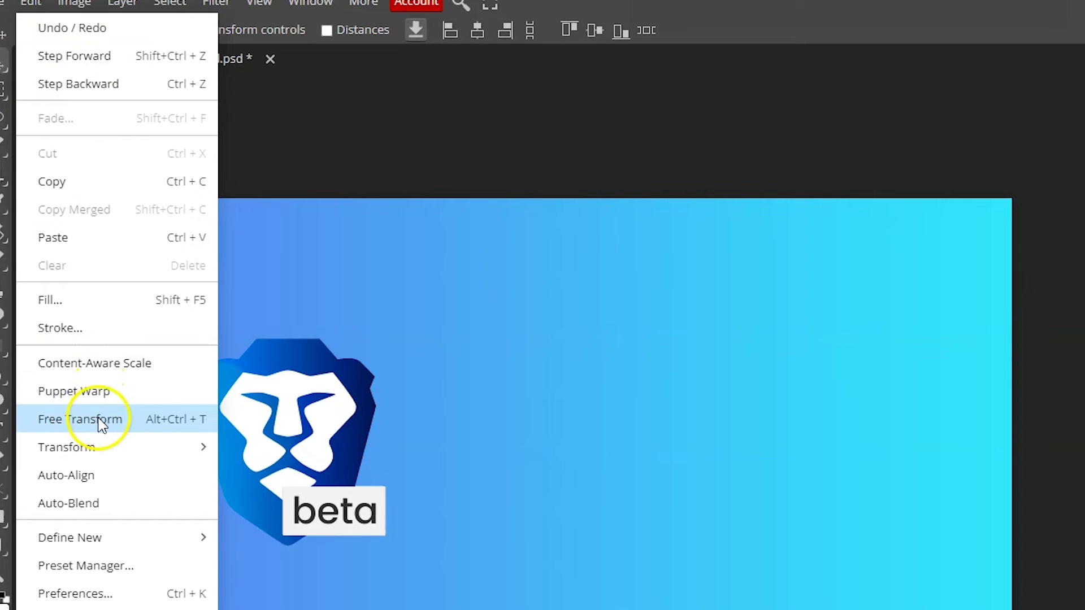
click(101, 418)
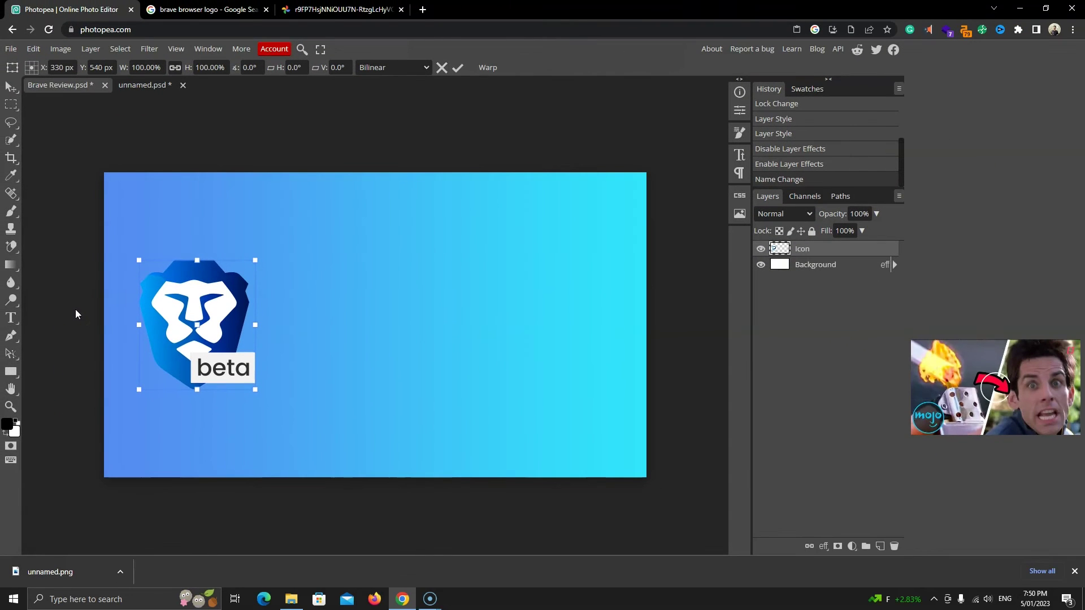
mouse_move(255, 389)
mouse_down()
mouse_move(242, 386)
mouse_move(256, 400)
mouse_move(238, 388)
mouse_move(247, 390)
mouse_up()
drag(249, 327, 261, 325)
drag(259, 399, 220, 349)
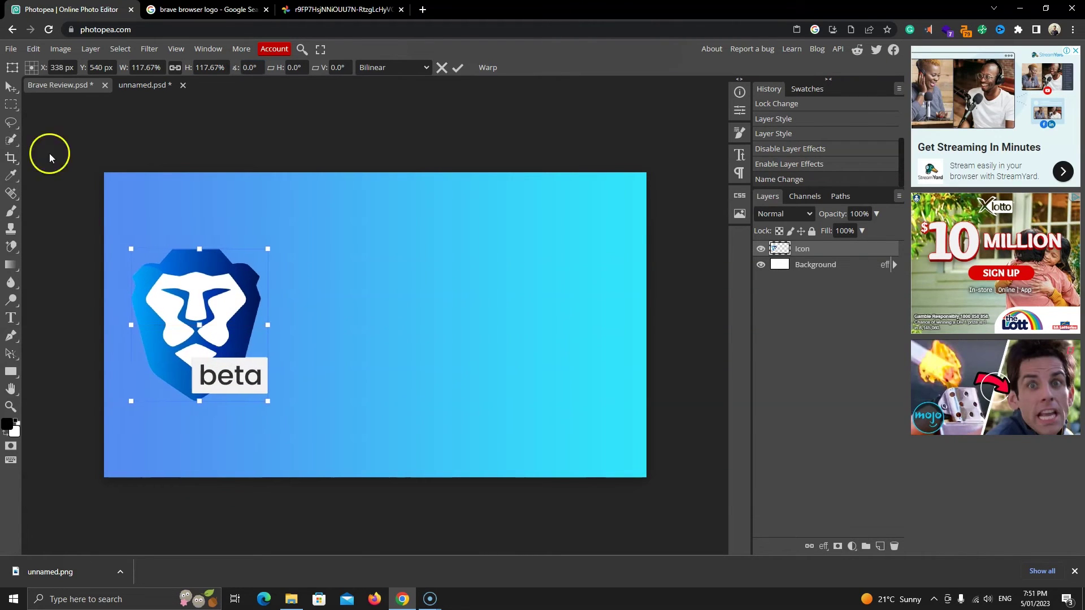
click(459, 69)
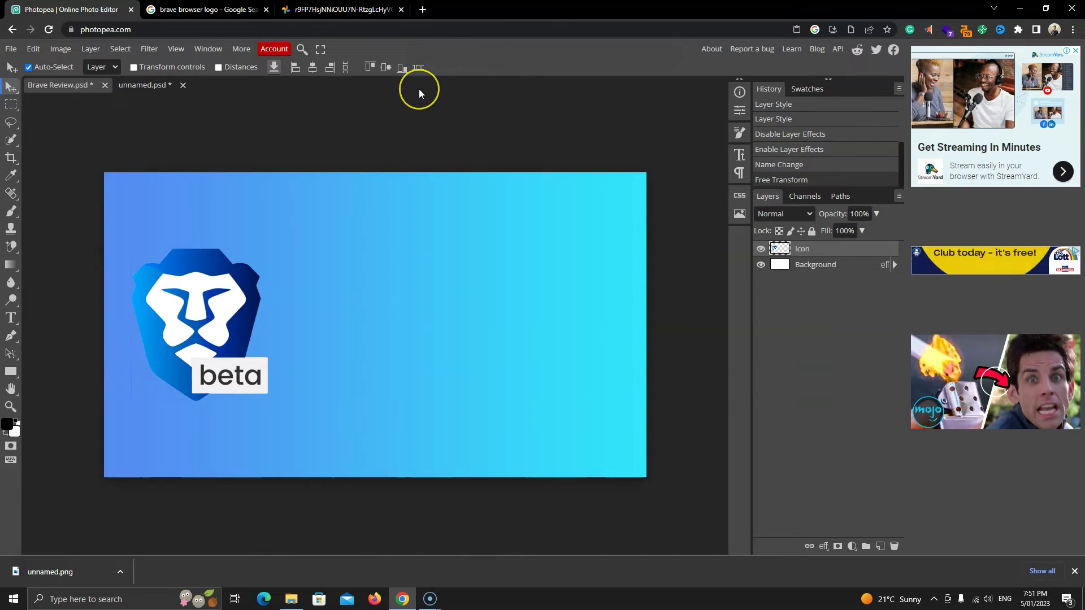
Step: Add a Drop Shadow to the Icon layer in Normal blend mode with white colour
click(252, 338)
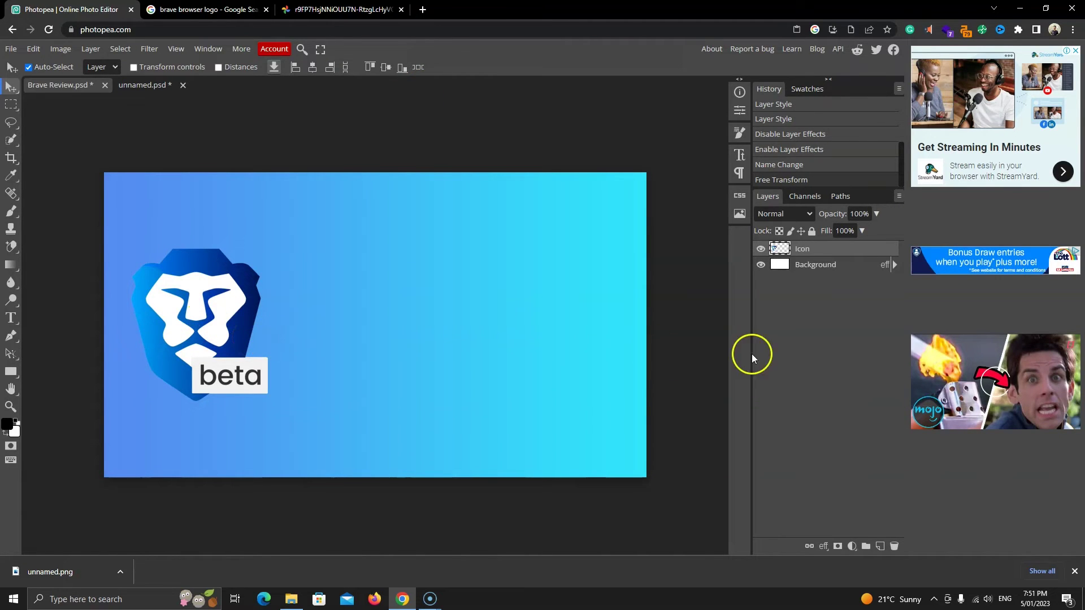
right_click(844, 257)
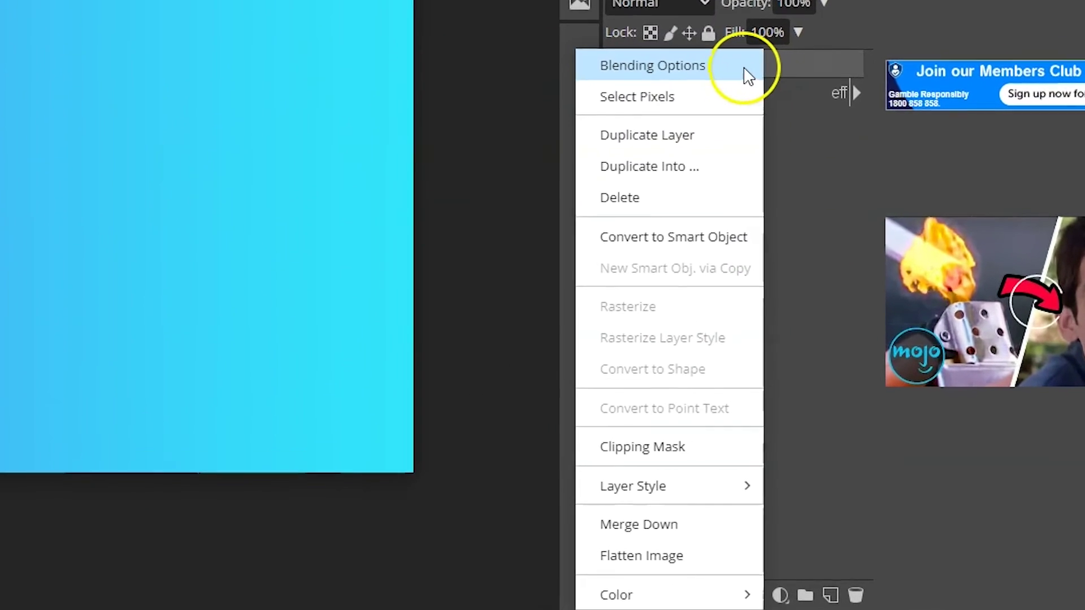
click(822, 256)
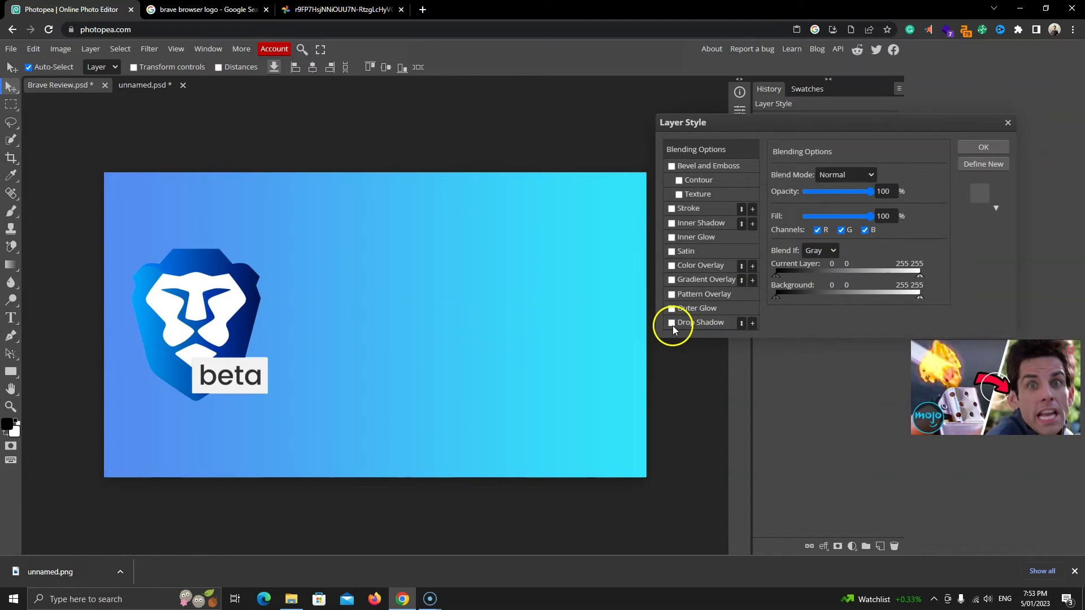
click(671, 324)
click(707, 322)
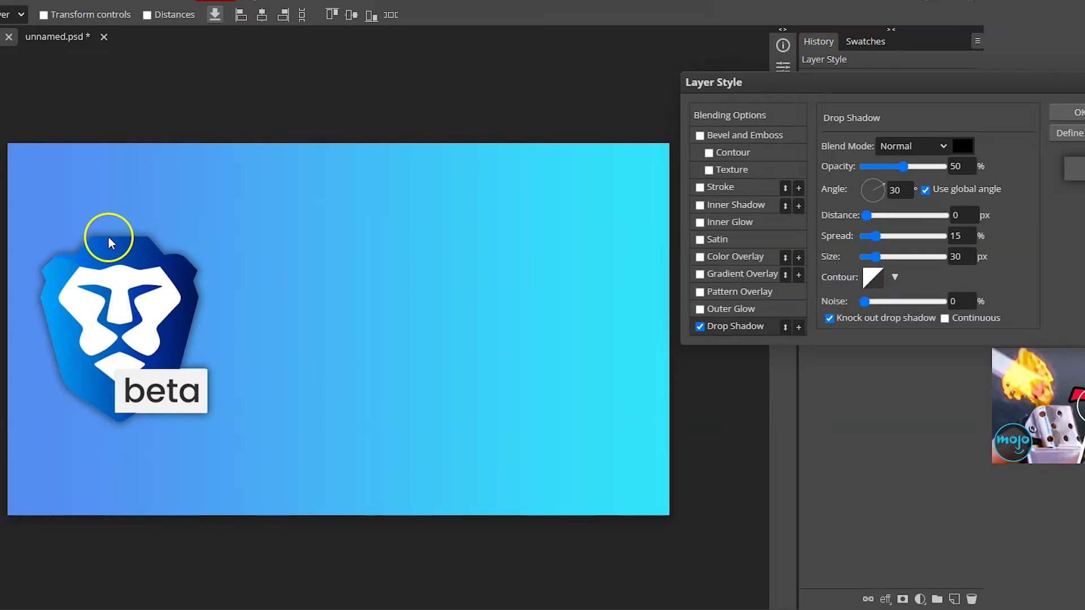
click(906, 148)
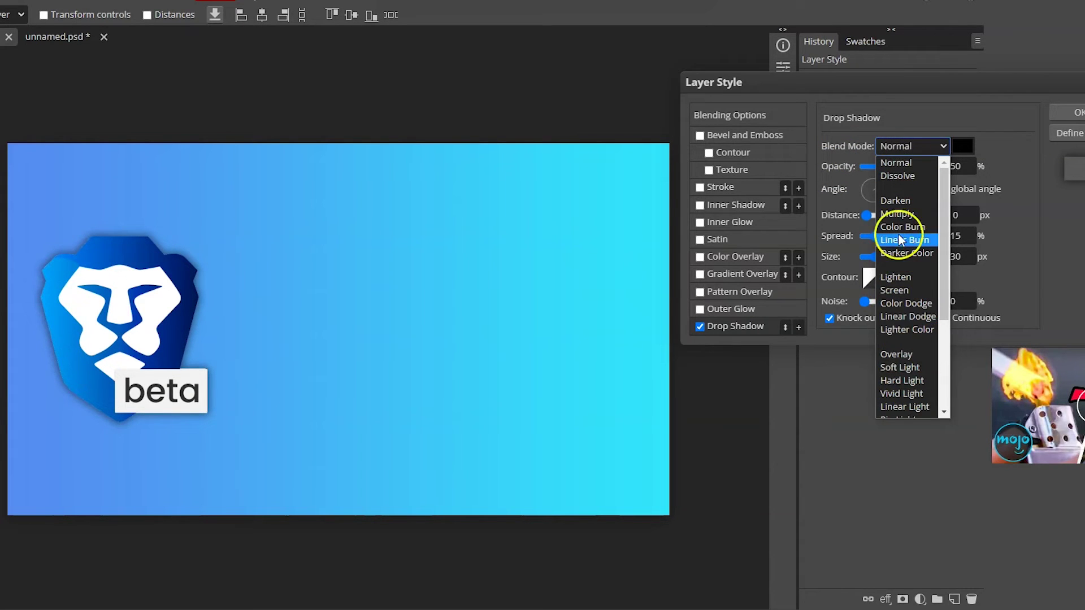
click(901, 164)
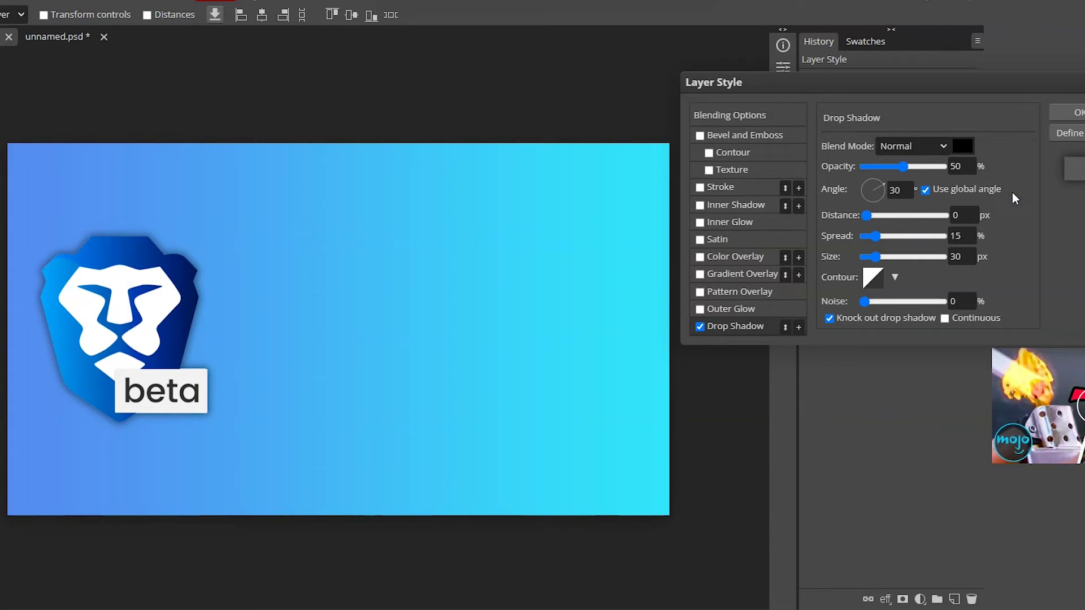
click(963, 146)
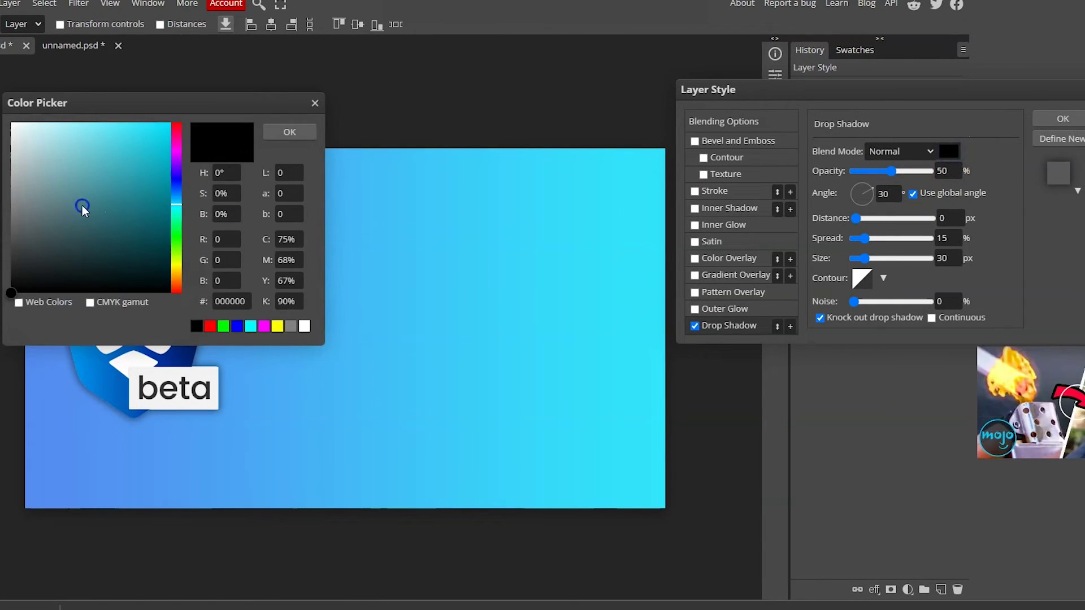
drag(82, 209, 8, 122)
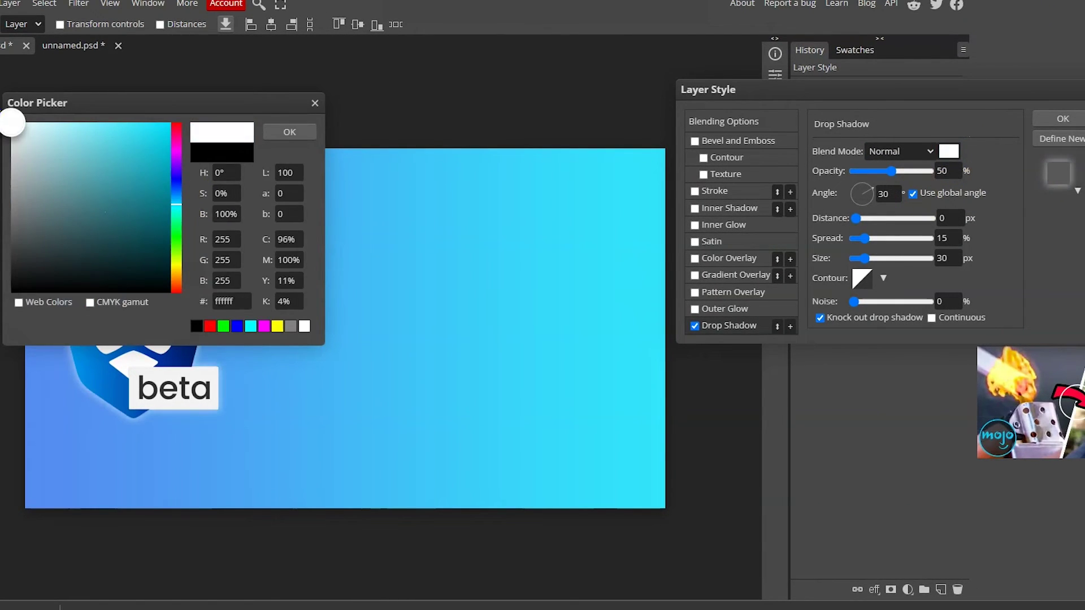
click(287, 132)
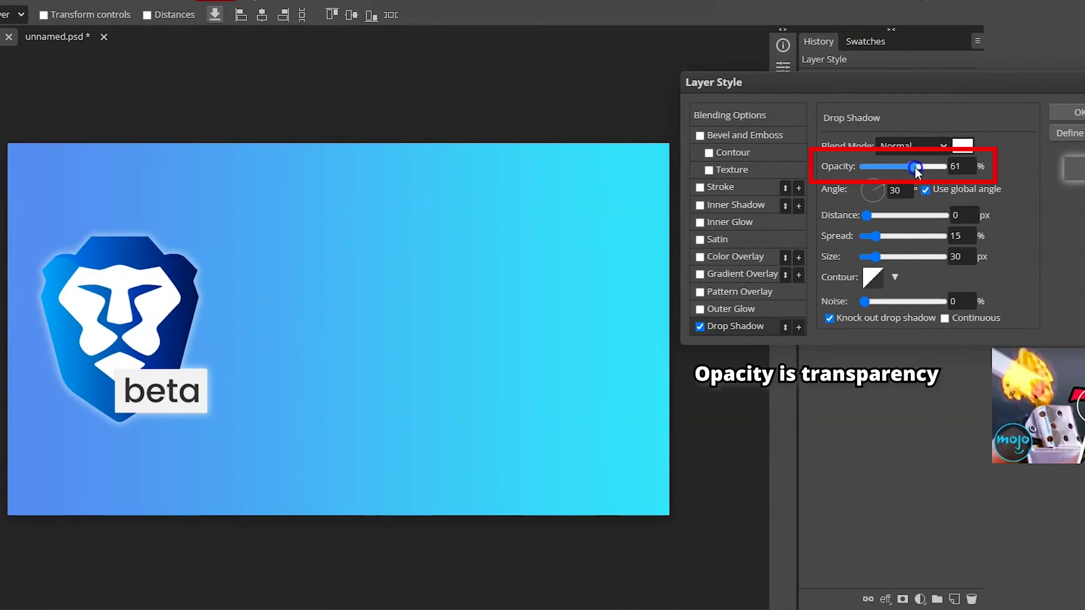
Step: Set the shadow to opacity 100, angle 90, spread 10 and size 190, then apply
drag(916, 169, 931, 170)
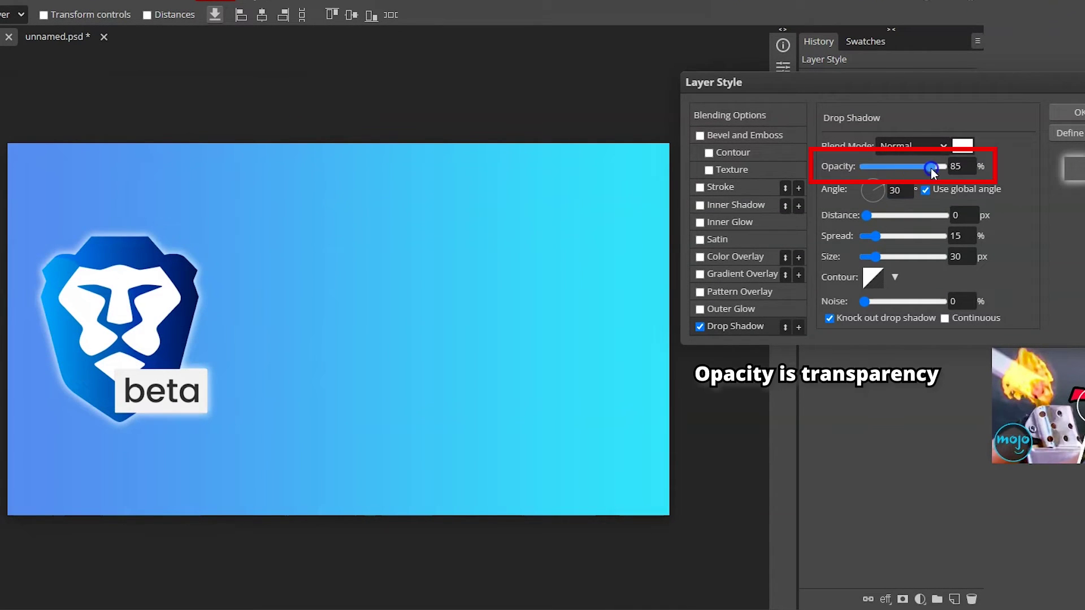
click(898, 190)
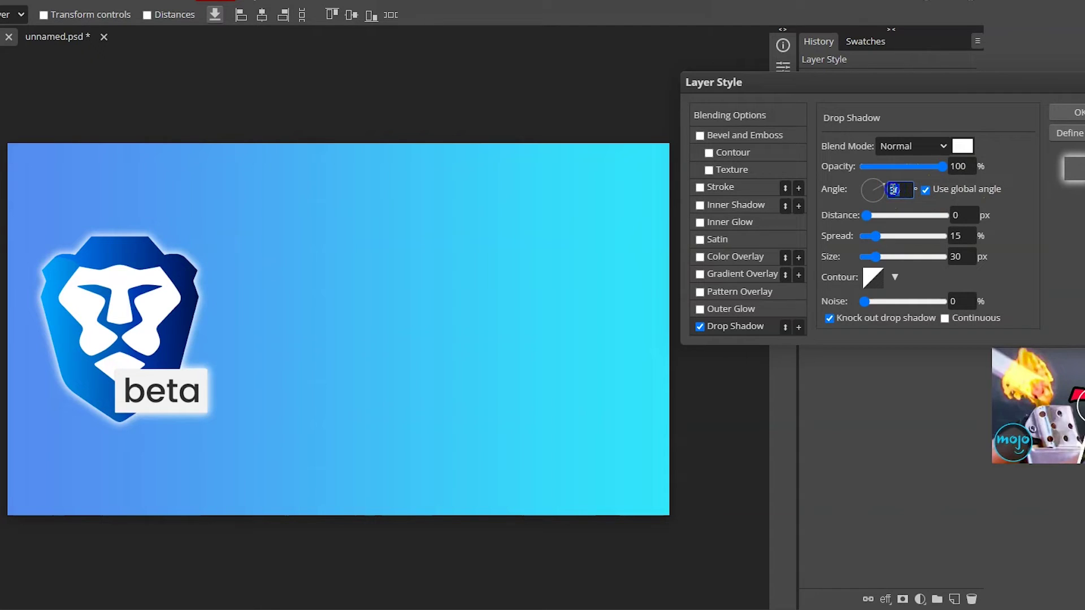
text(90)
drag(875, 235, 939, 258)
click(870, 259)
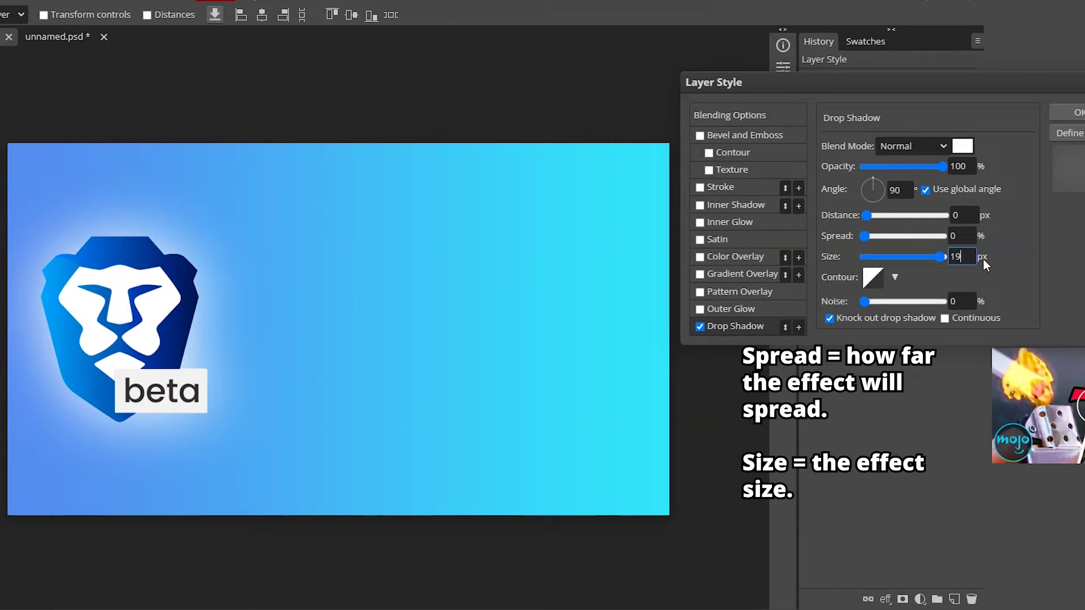
text(0)
click(952, 235)
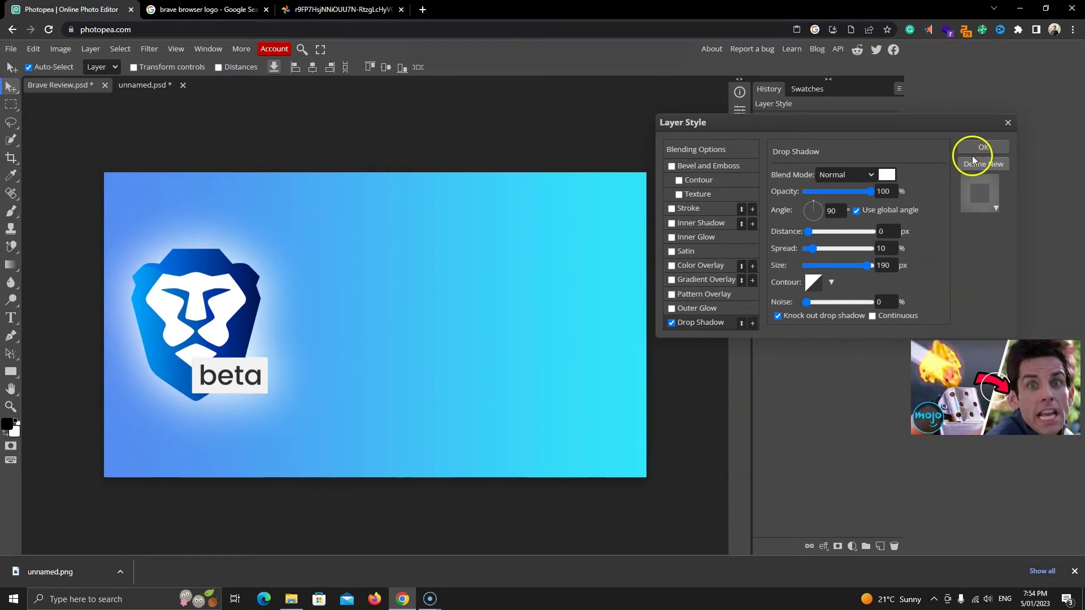
click(982, 147)
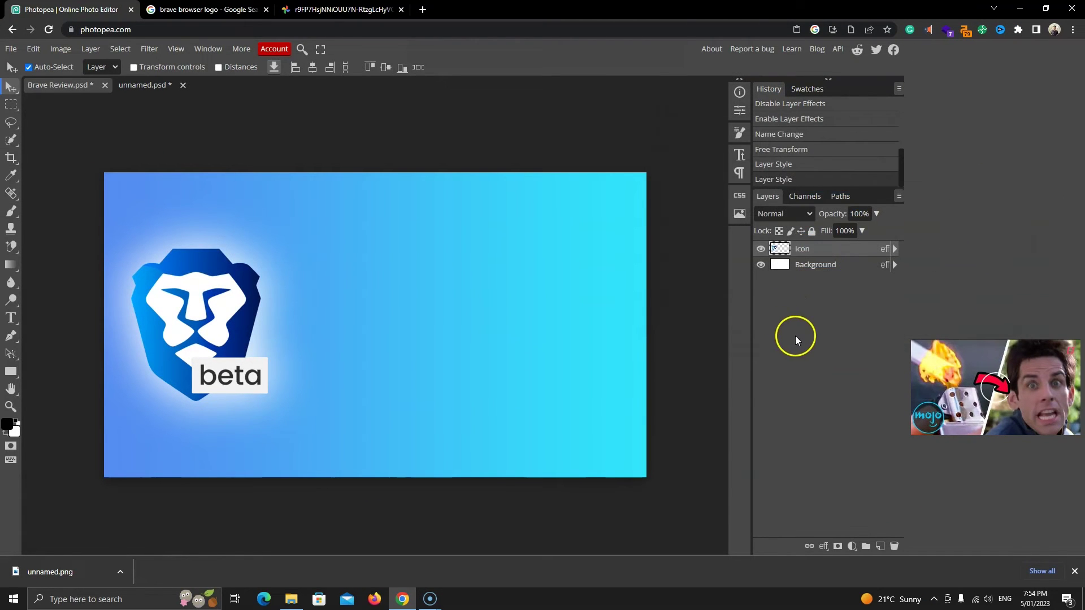
Step: Go to pixabay.com and search for internet images
click(1073, 575)
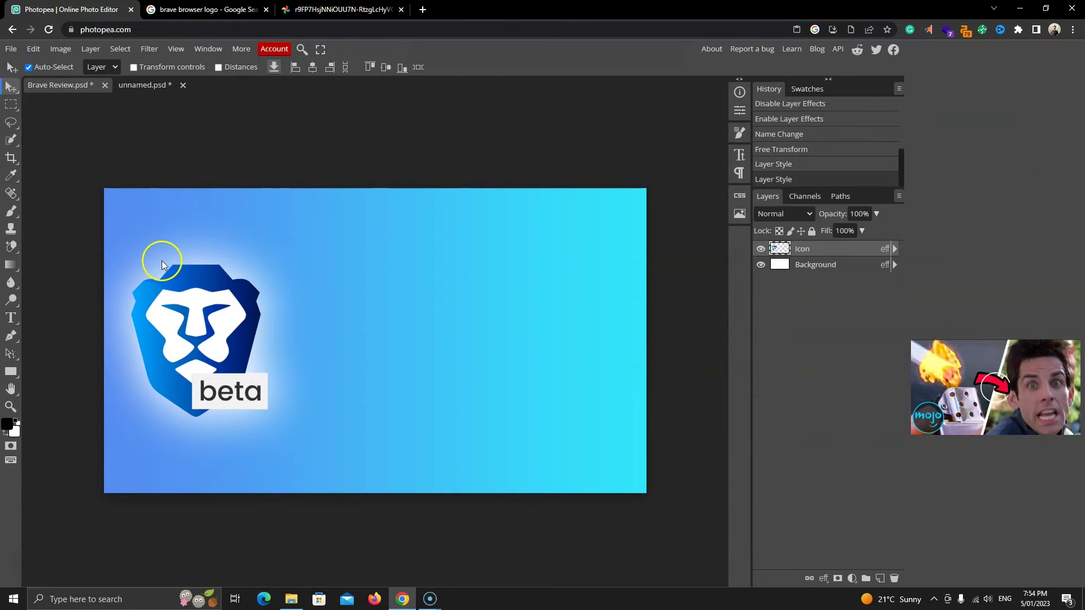
click(206, 10)
click(226, 30)
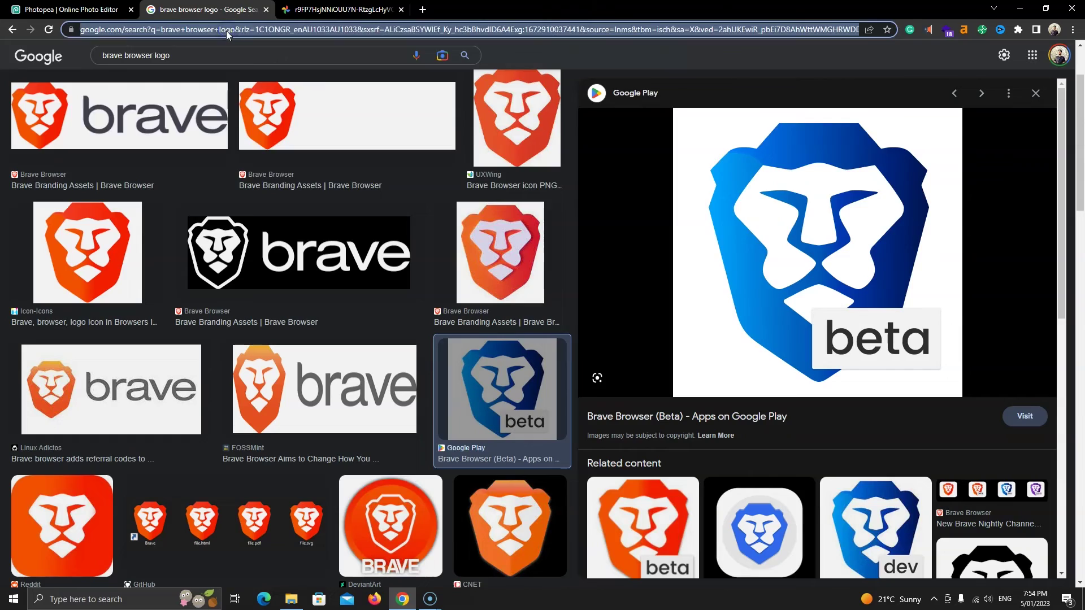
text(pixa)
key(Return)
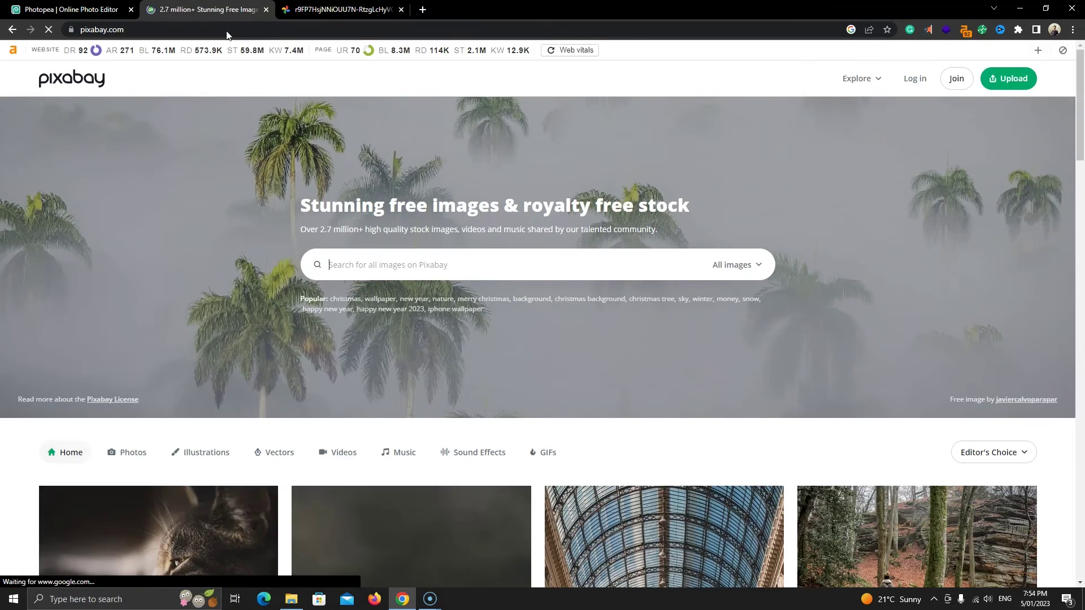
click(361, 264)
text(intern)
click(358, 297)
Step: Open the glowing technology city illustration and copy the image
scroll(588, 341, down, 10)
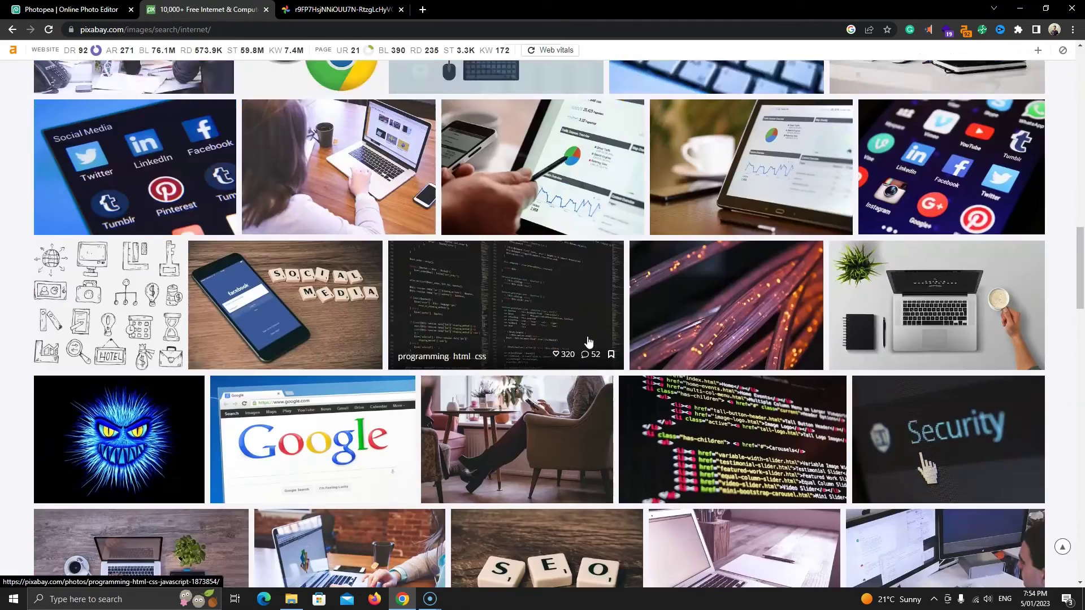
scroll(588, 341, down, 4)
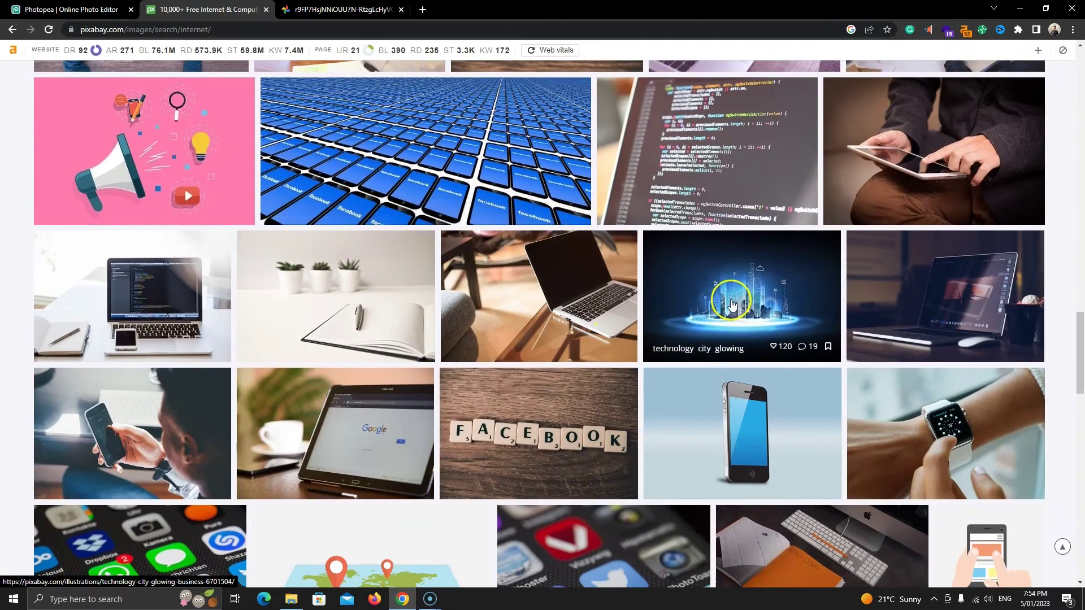
click(732, 306)
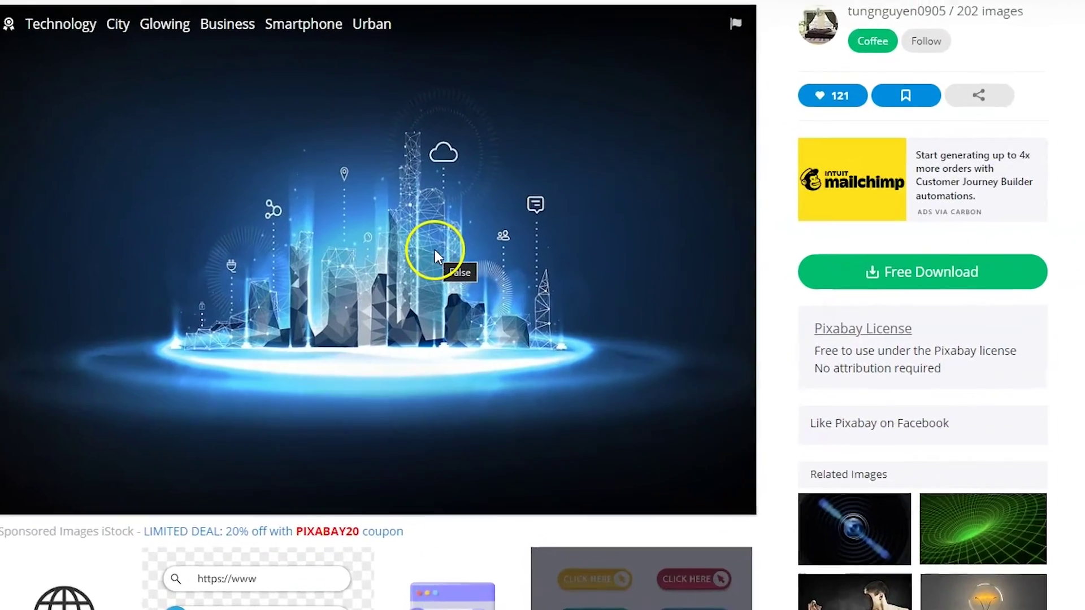
right_click(435, 252)
click(474, 304)
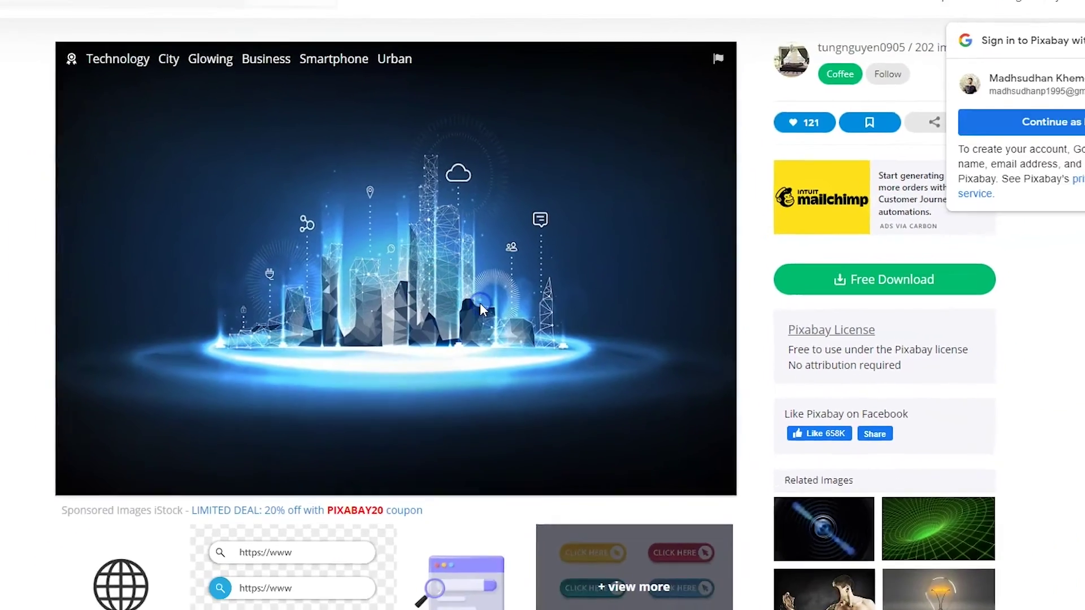
Step: Paste the city image into the banner, centre it, and scale it to about 202%
click(93, 13)
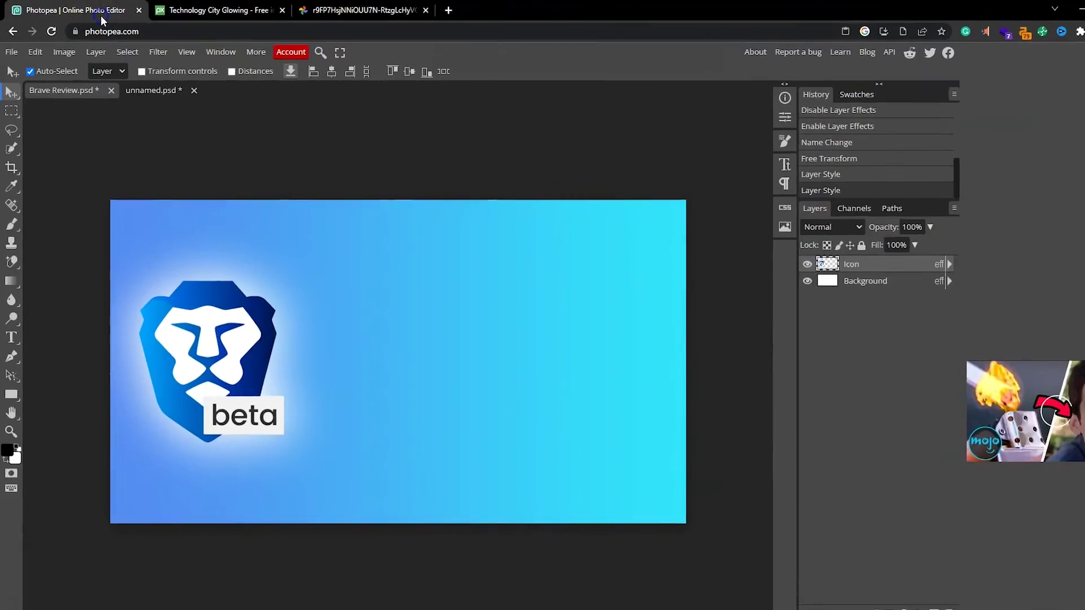
click(44, 65)
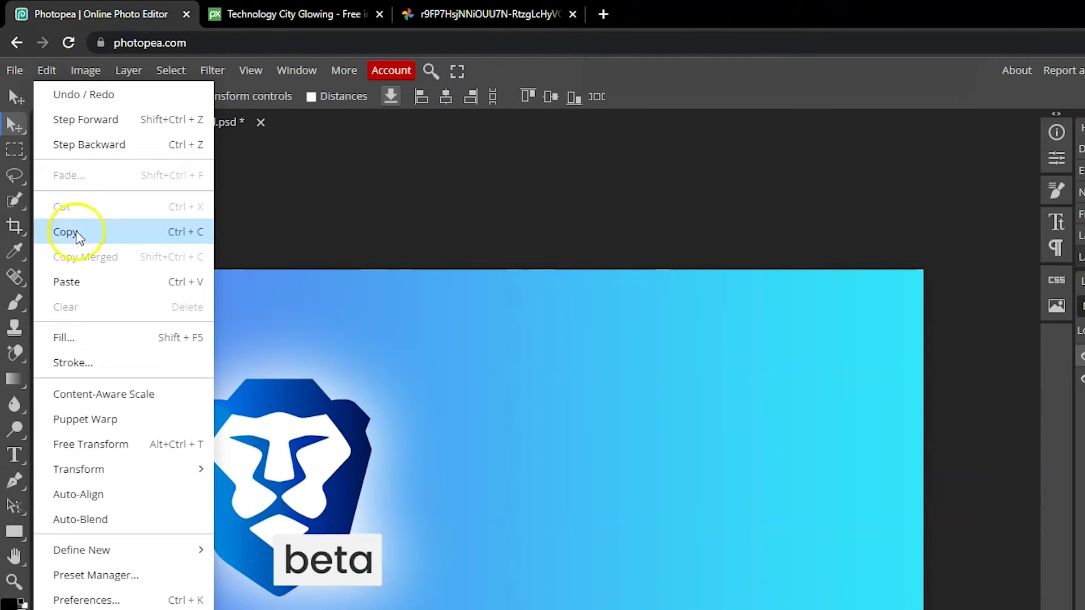
click(81, 275)
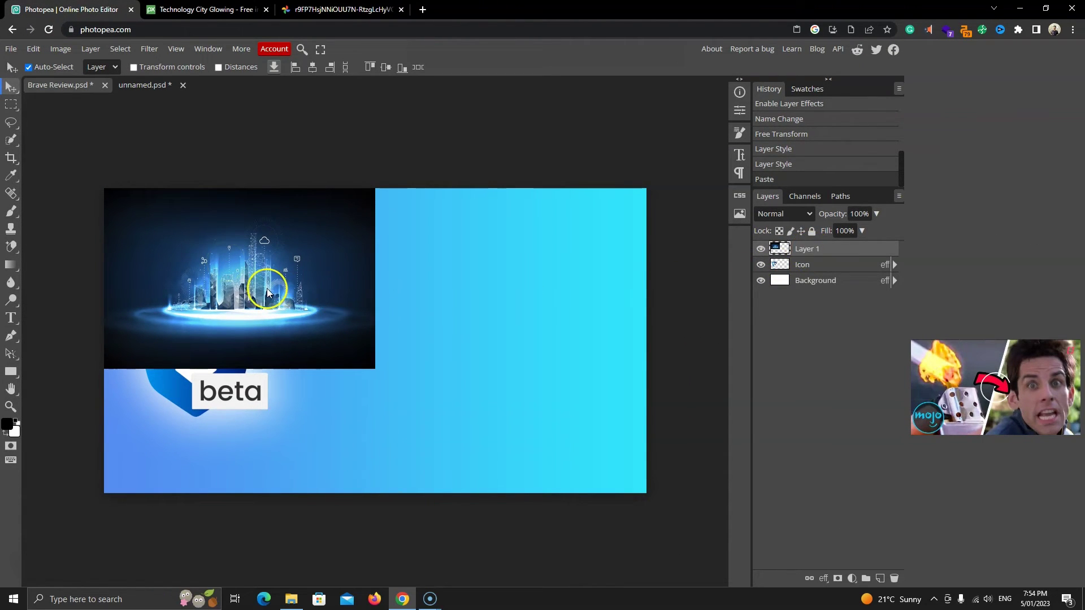
drag(268, 292, 403, 354)
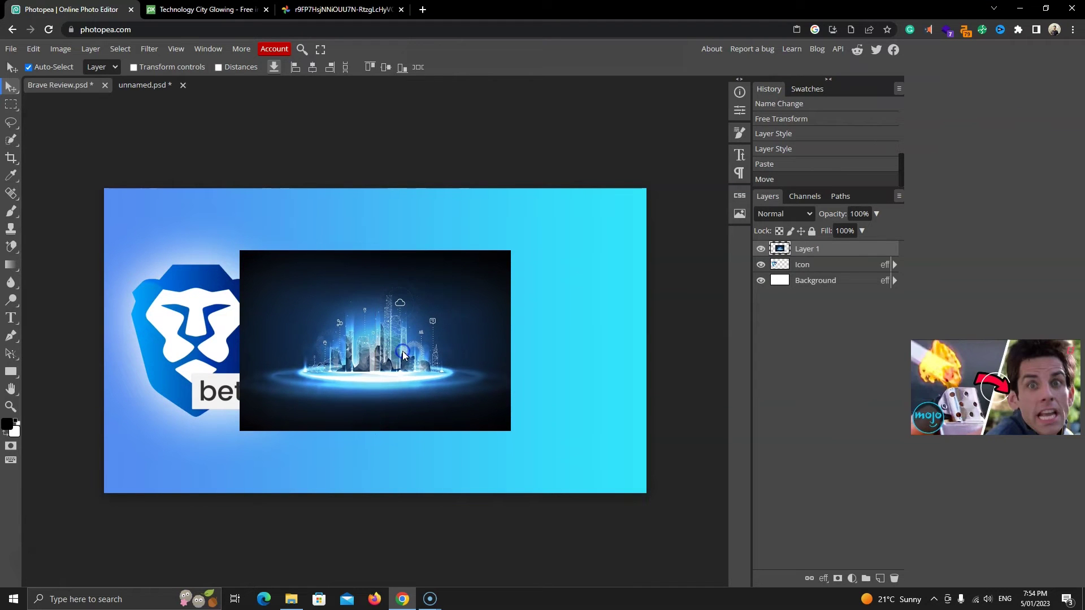
click(33, 48)
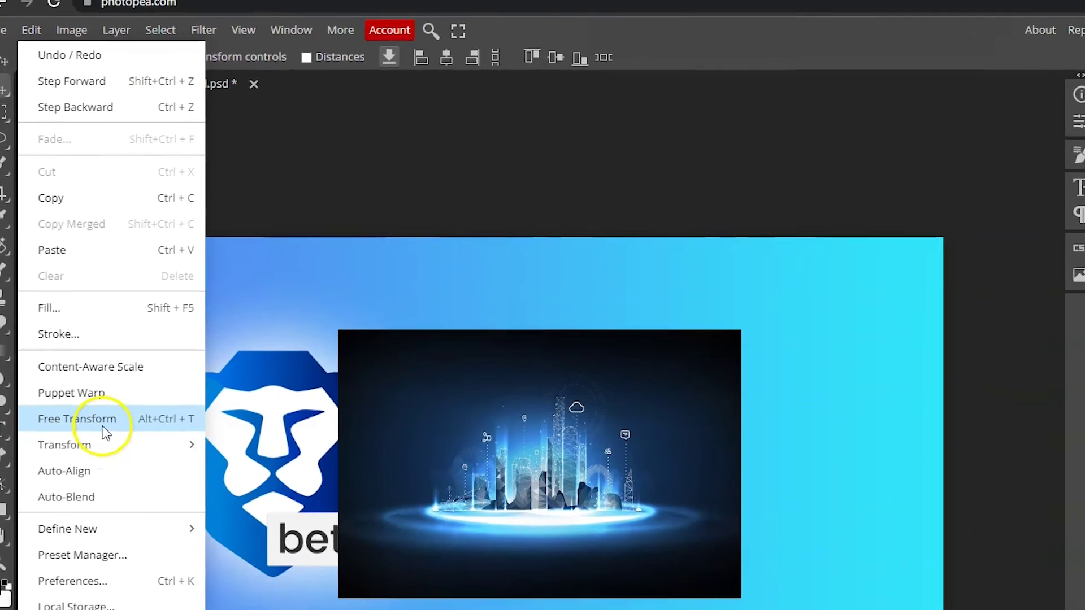
click(104, 431)
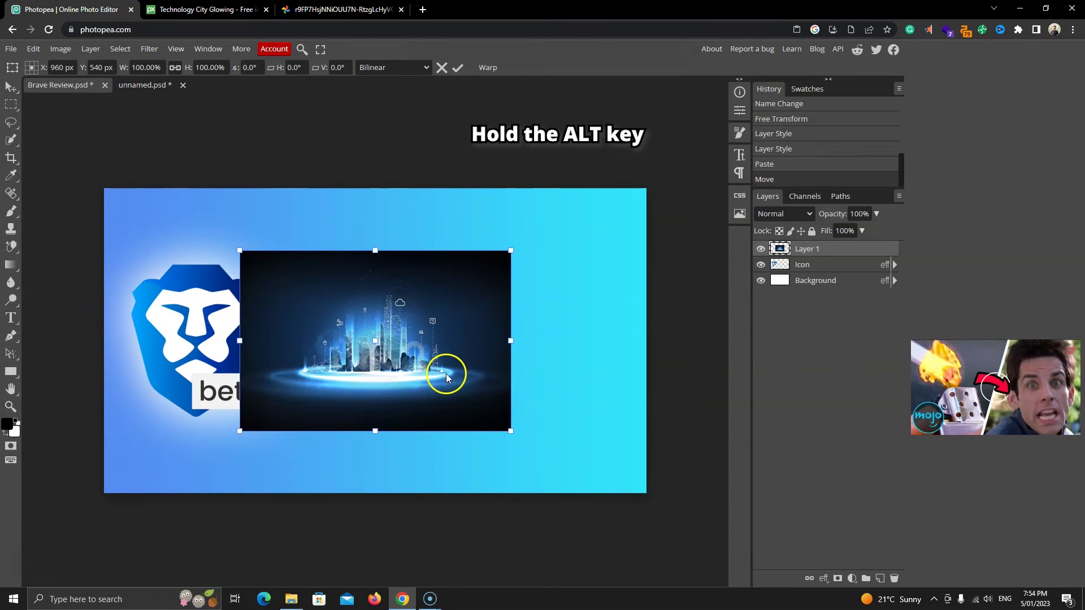
drag(509, 430, 664, 514)
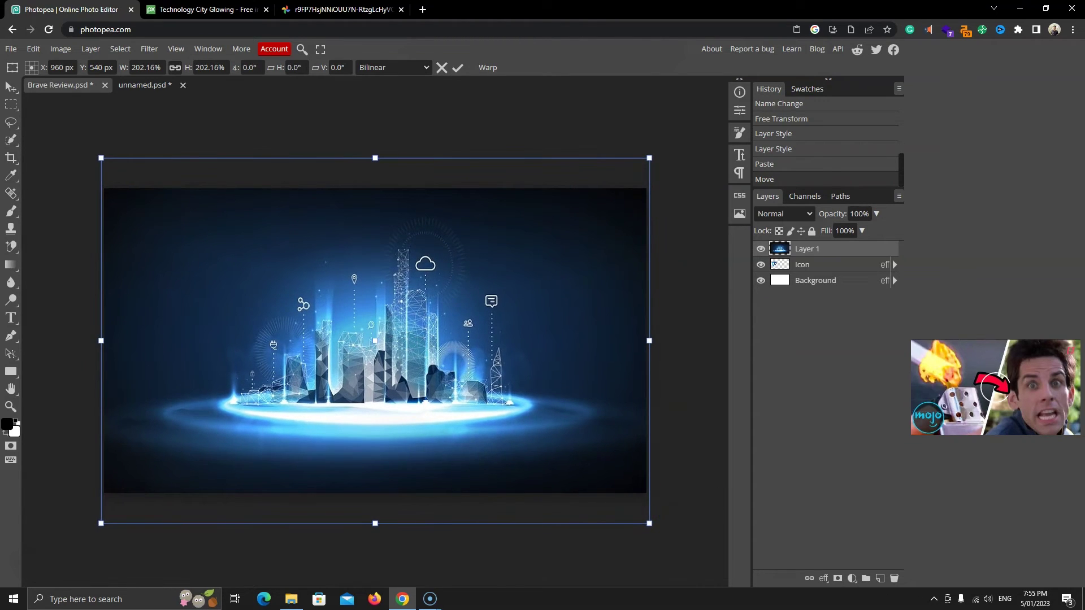
Step: Commit the resize, rename the city layer 'Background' and move it to the bottom
click(457, 69)
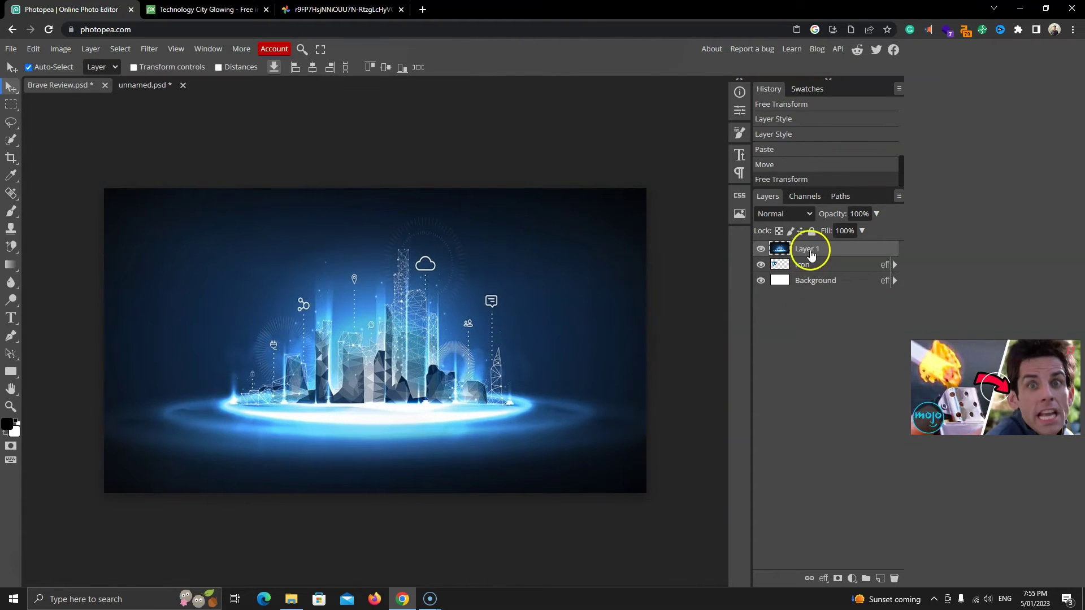
double_click(808, 249)
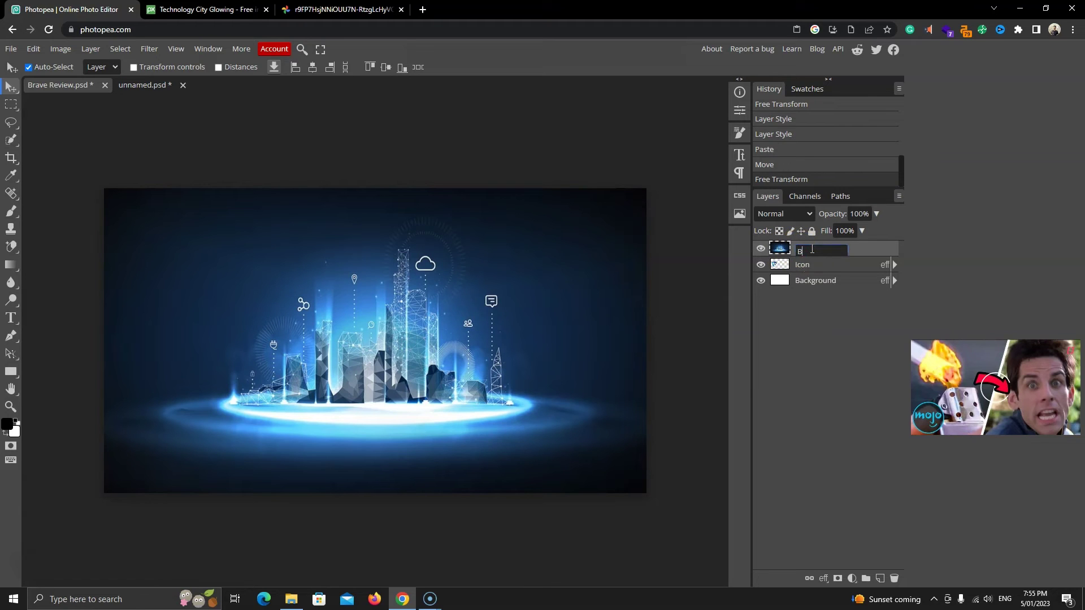
text(Background)
key(Return)
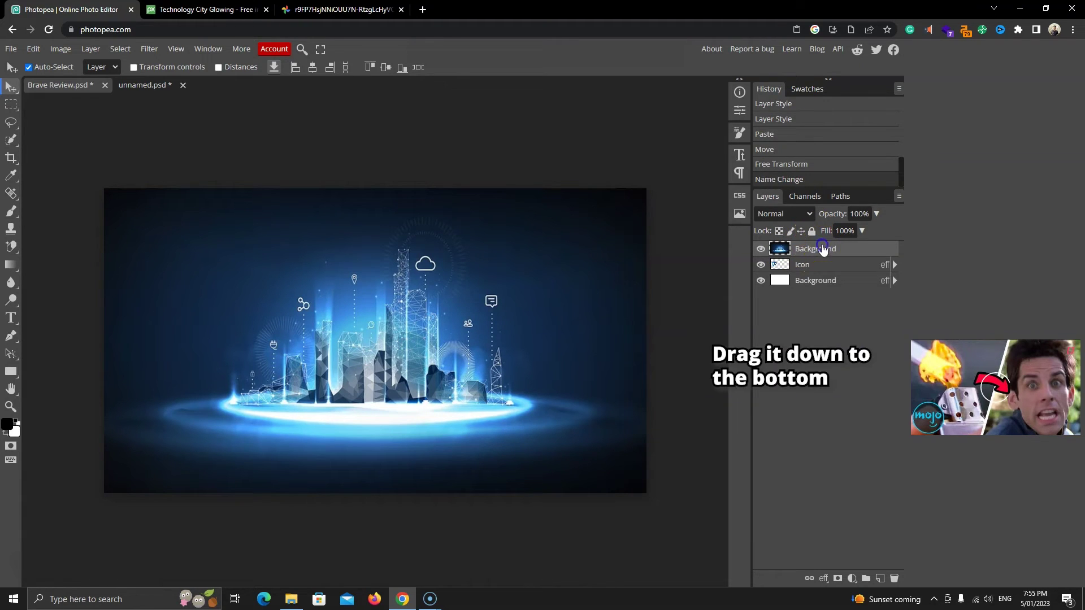
drag(822, 247, 819, 283)
Step: Rename the blue layer 'Gradient' and set its opacity to 60%
click(833, 266)
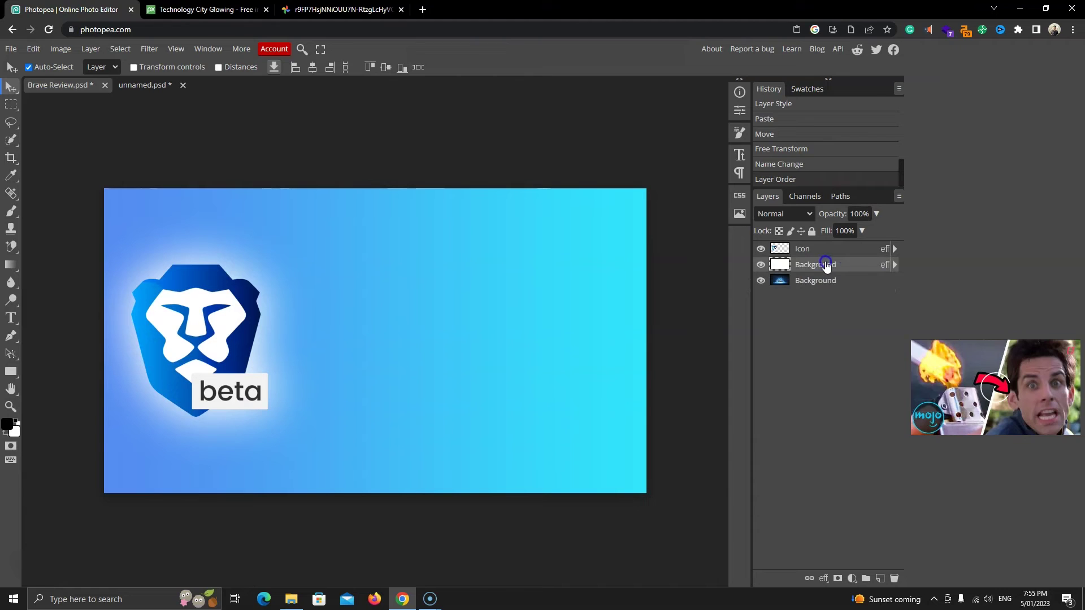
double_click(826, 266)
text(Gradient)
key(Return)
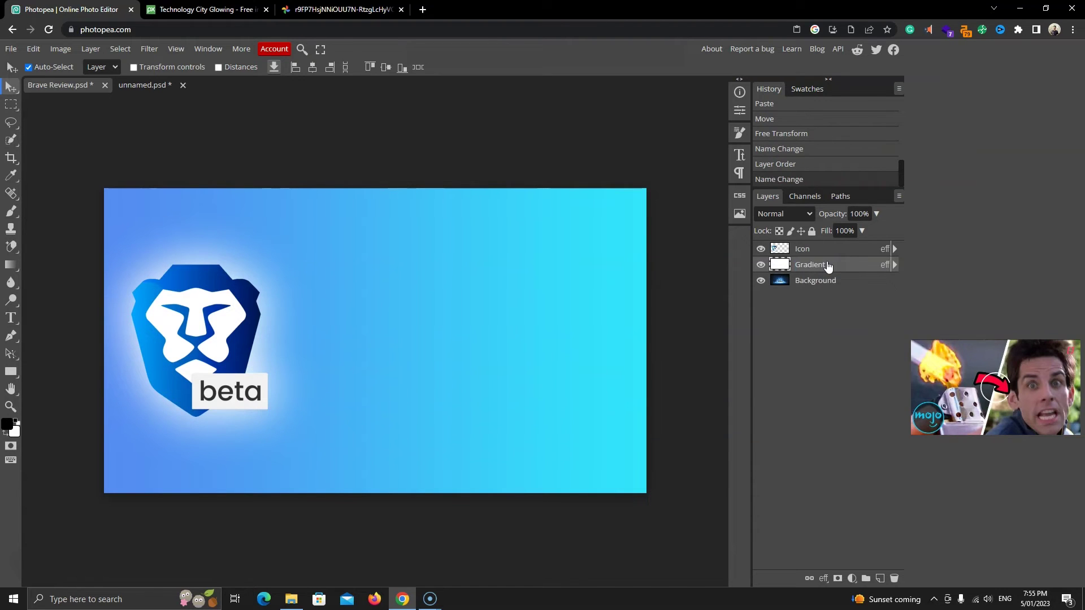
click(828, 266)
drag(875, 230, 853, 232)
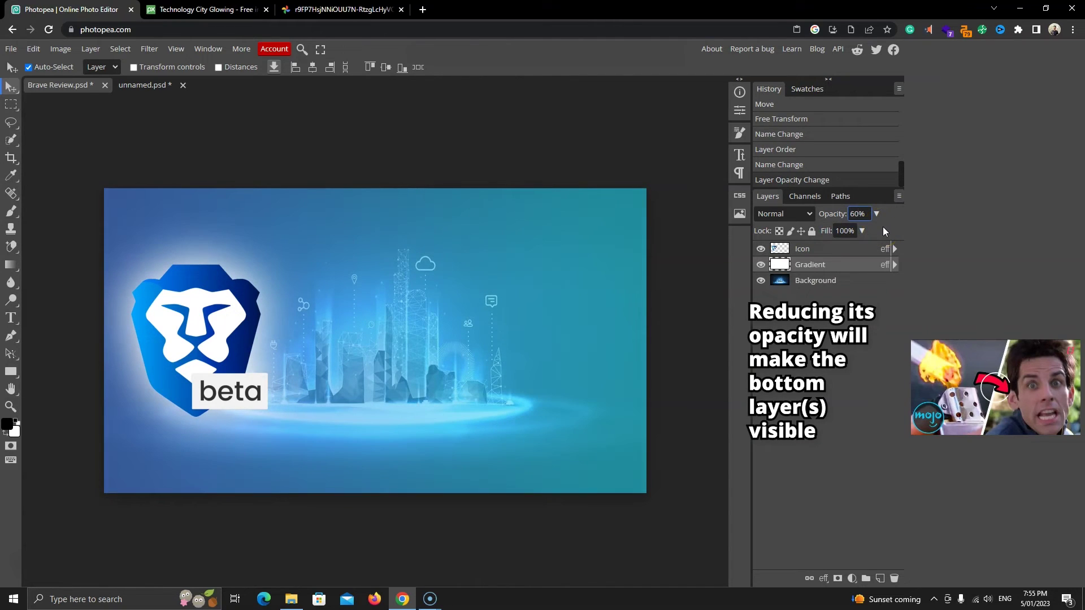
click(834, 314)
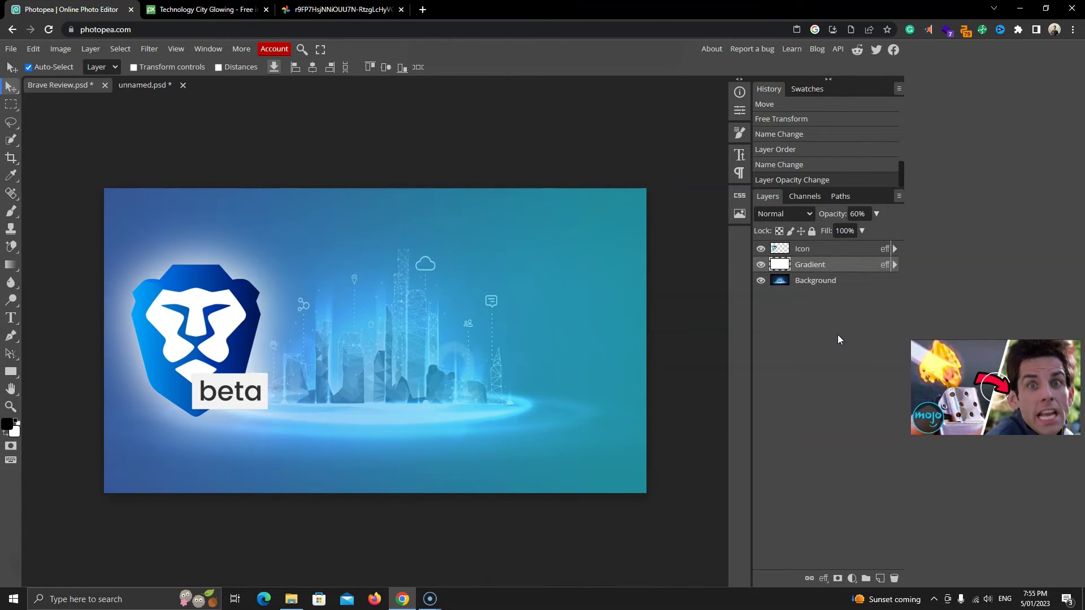
Step: Draw a text box on the banner's right side for the BRAVE REVIEW title
click(11, 318)
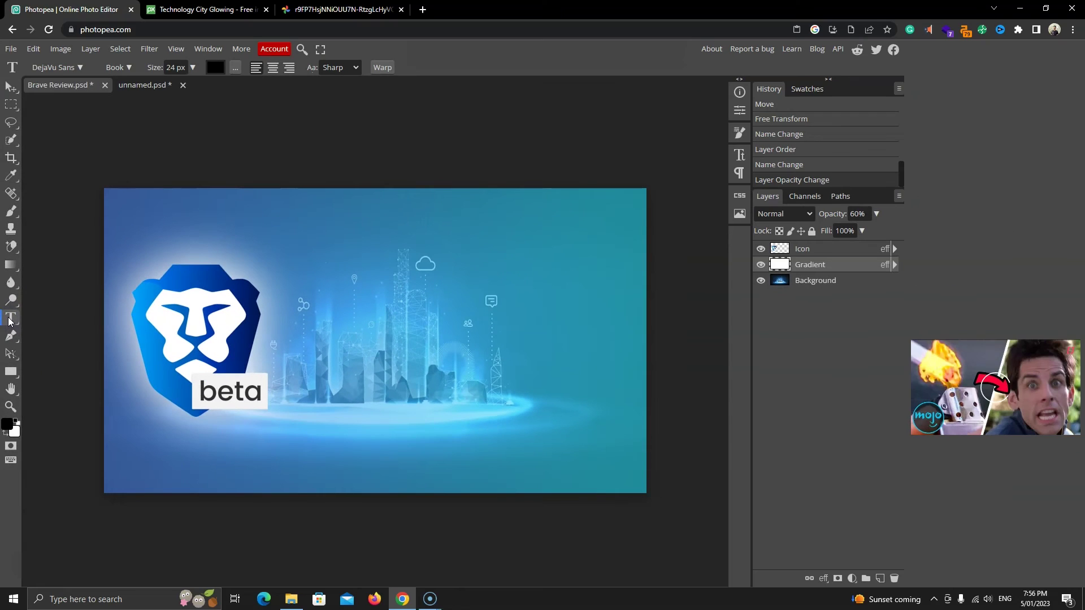
click(537, 307)
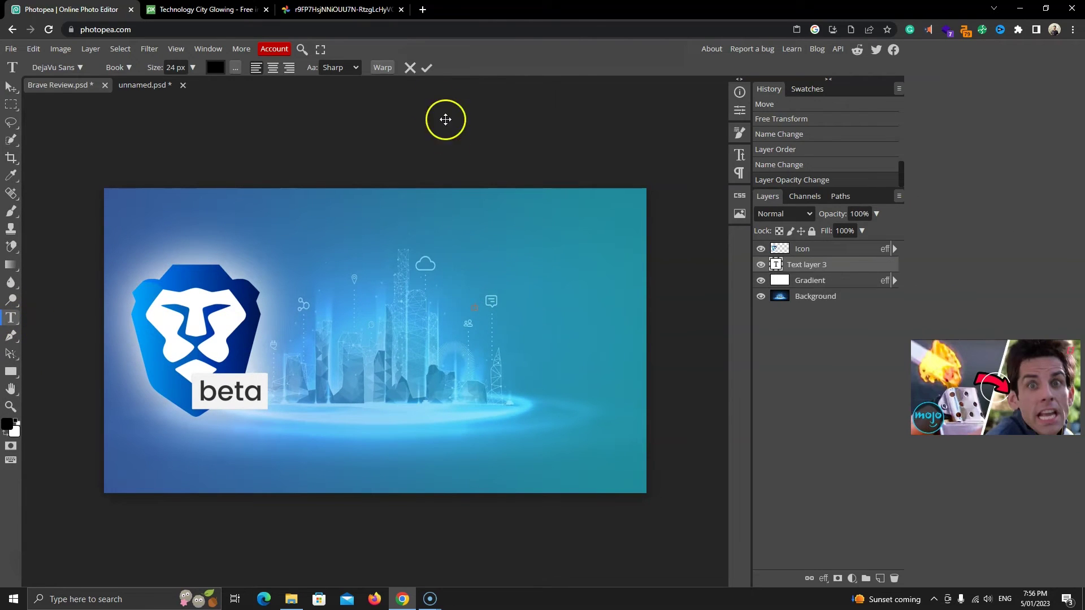
click(414, 69)
drag(459, 303, 554, 338)
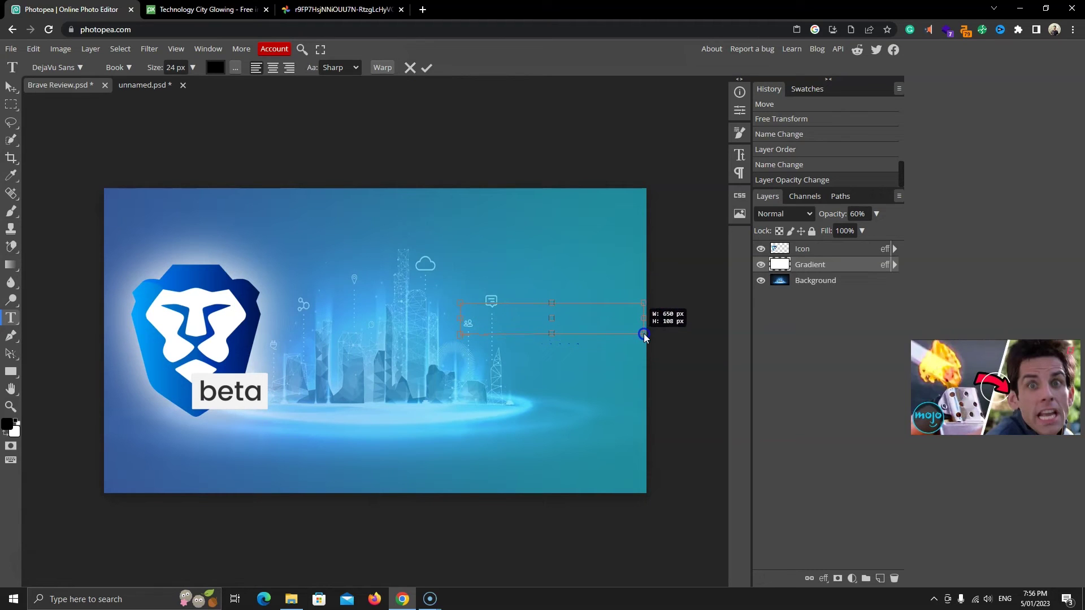
drag(643, 333, 647, 334)
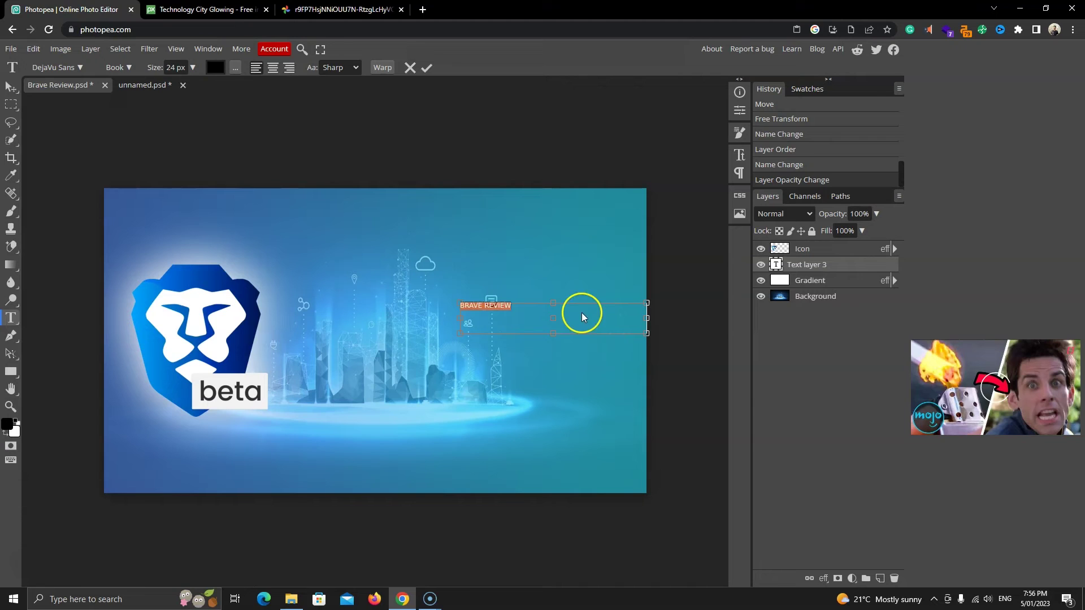
Step: Set the text to 75 px in the Bowlby One SC font
click(175, 68)
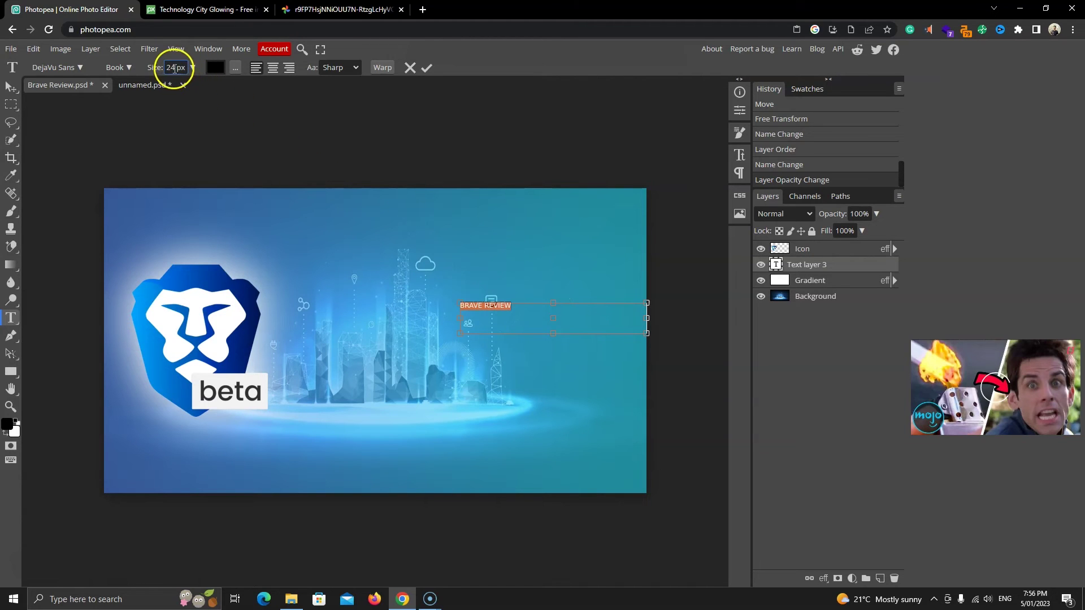
text(75)
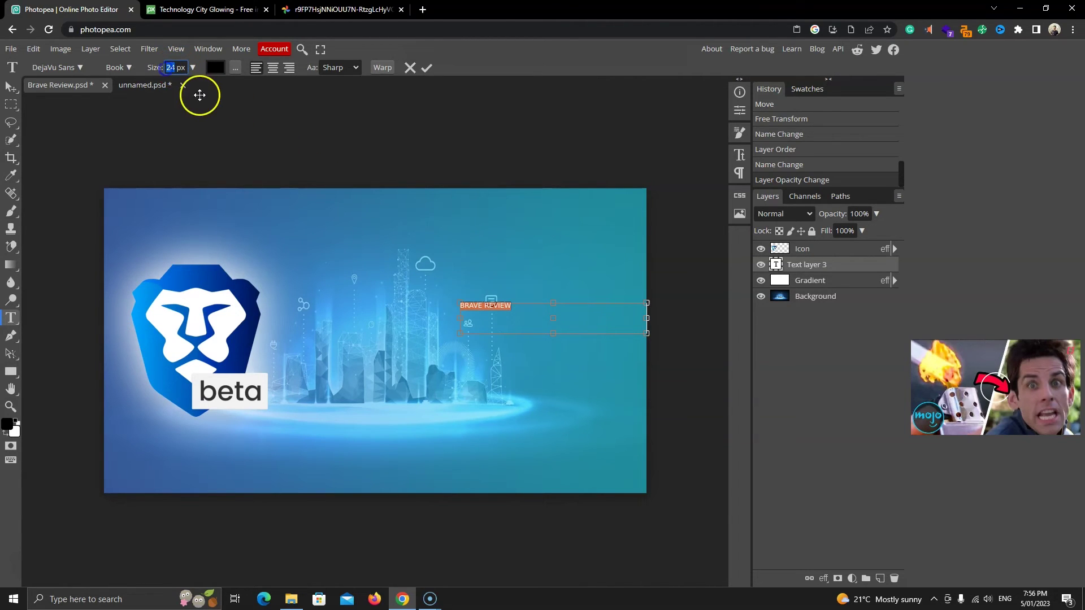
key(Return)
click(81, 67)
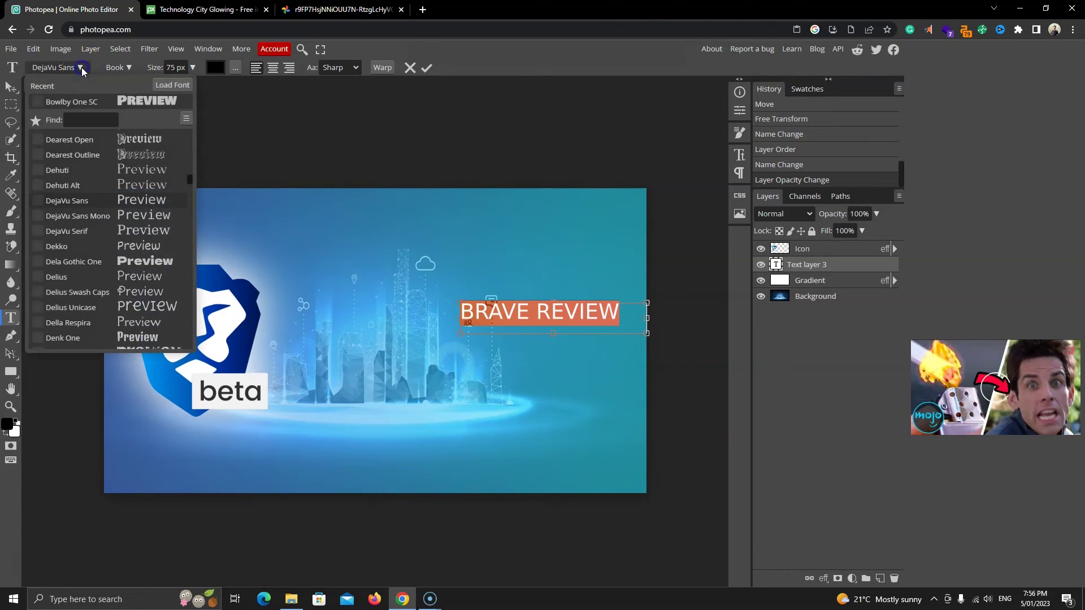
text(bow)
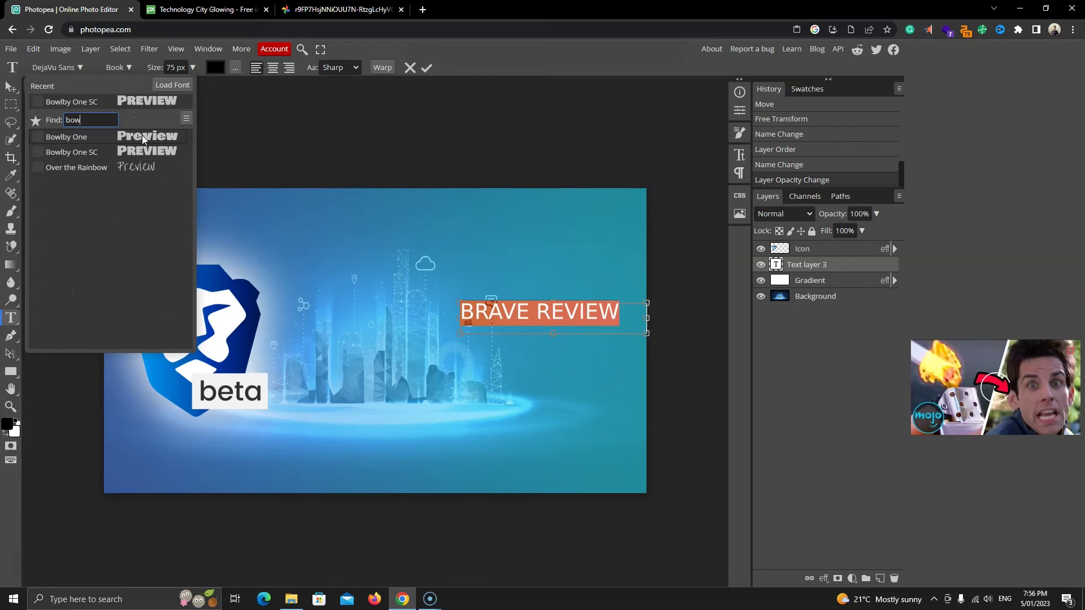
click(130, 152)
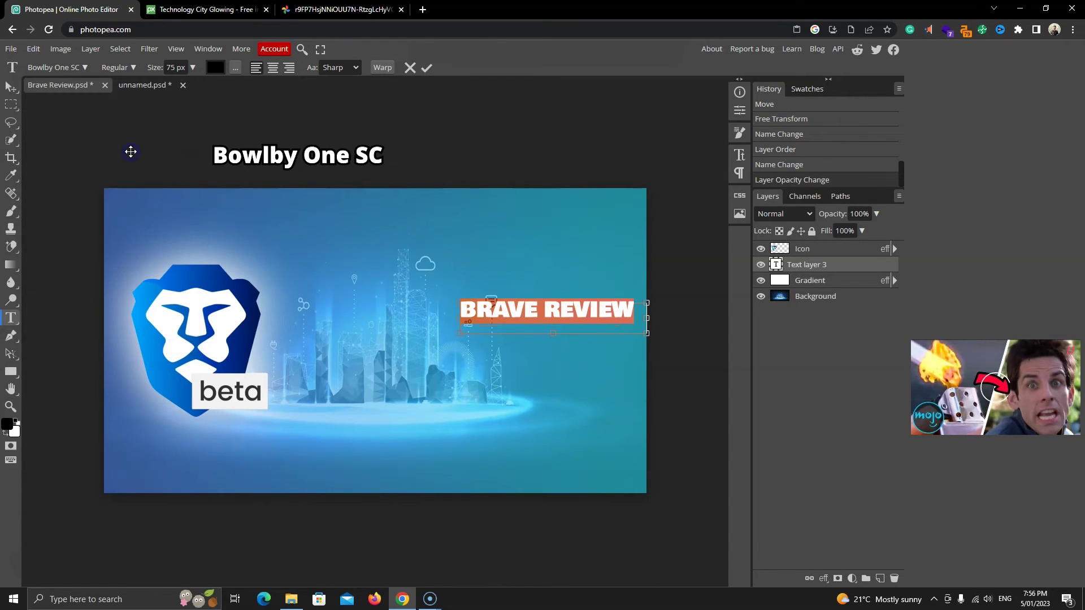
Step: Colour the BRAVE REVIEW text white and commit it
click(534, 308)
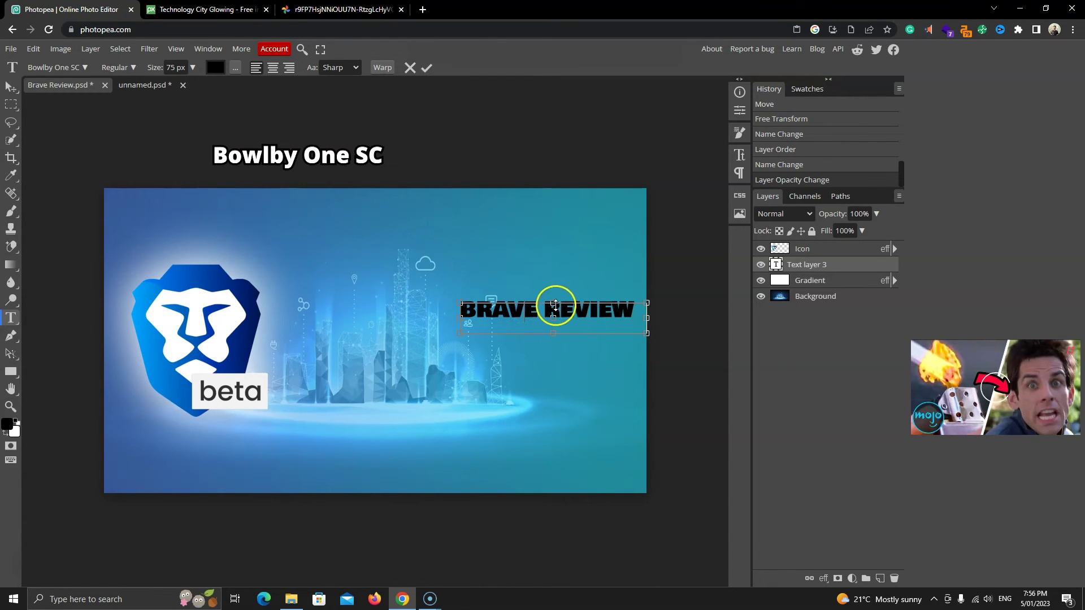
drag(635, 314, 484, 313)
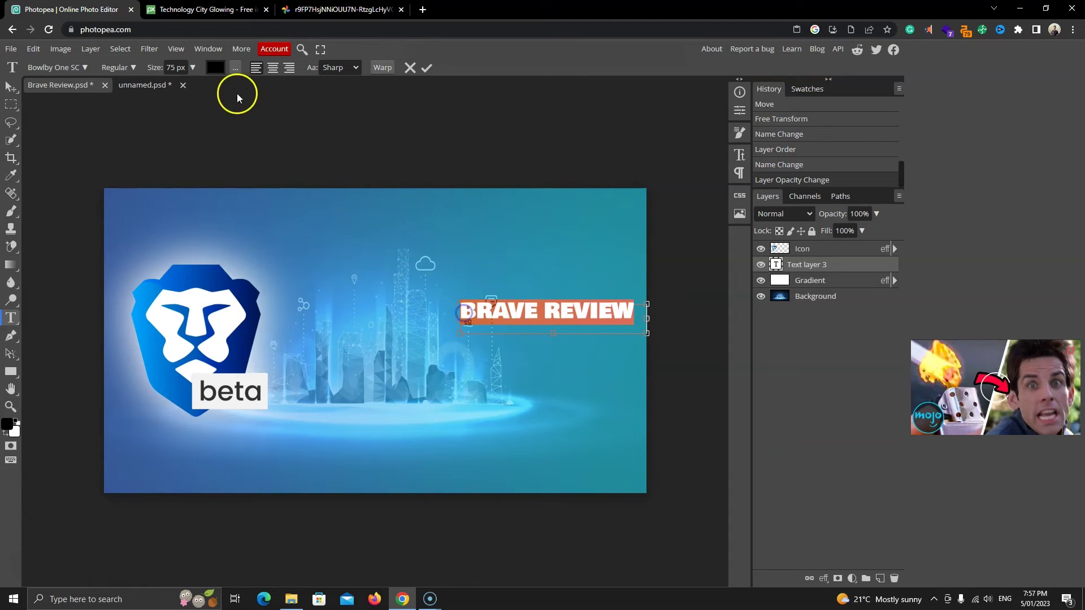
click(215, 68)
drag(186, 155, 46, 147)
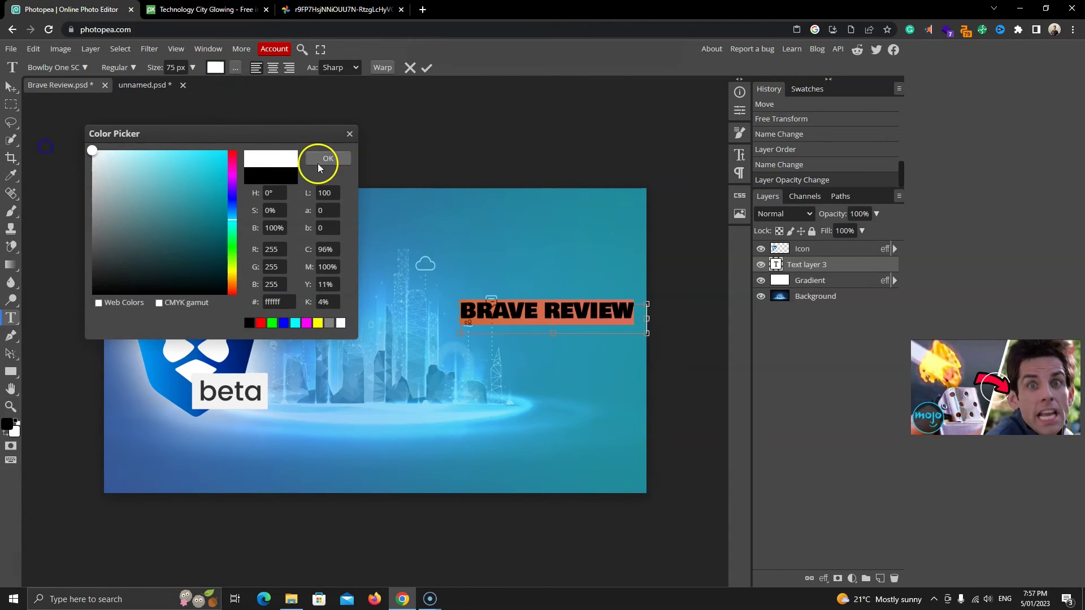
click(318, 161)
click(426, 68)
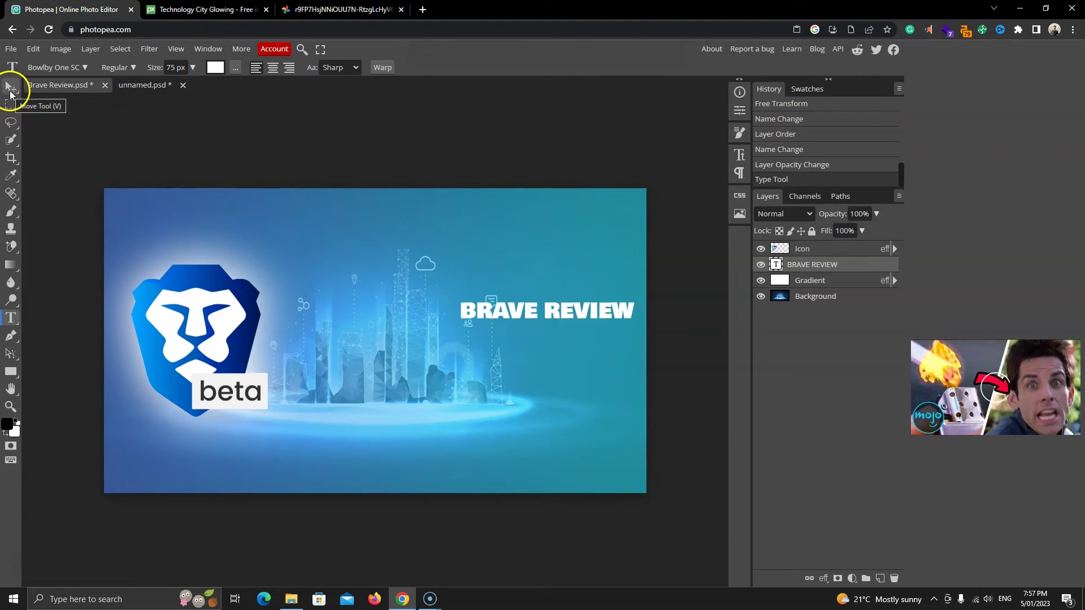
click(11, 89)
Step: Add a new empty Layer 1 beneath the BRAVE REVIEW text
drag(585, 309, 597, 333)
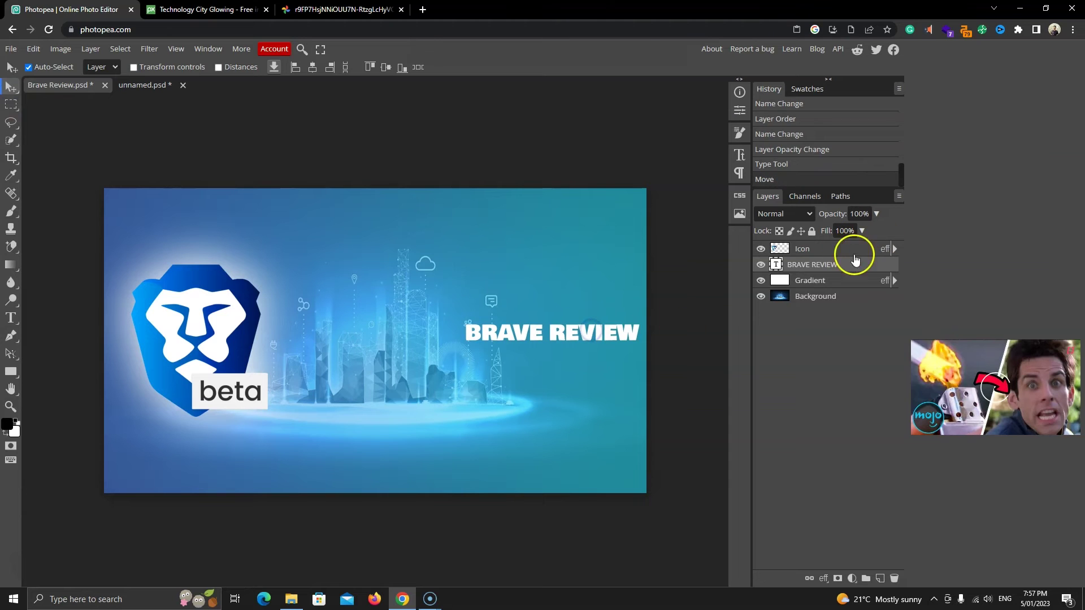
key(ctrl+z)
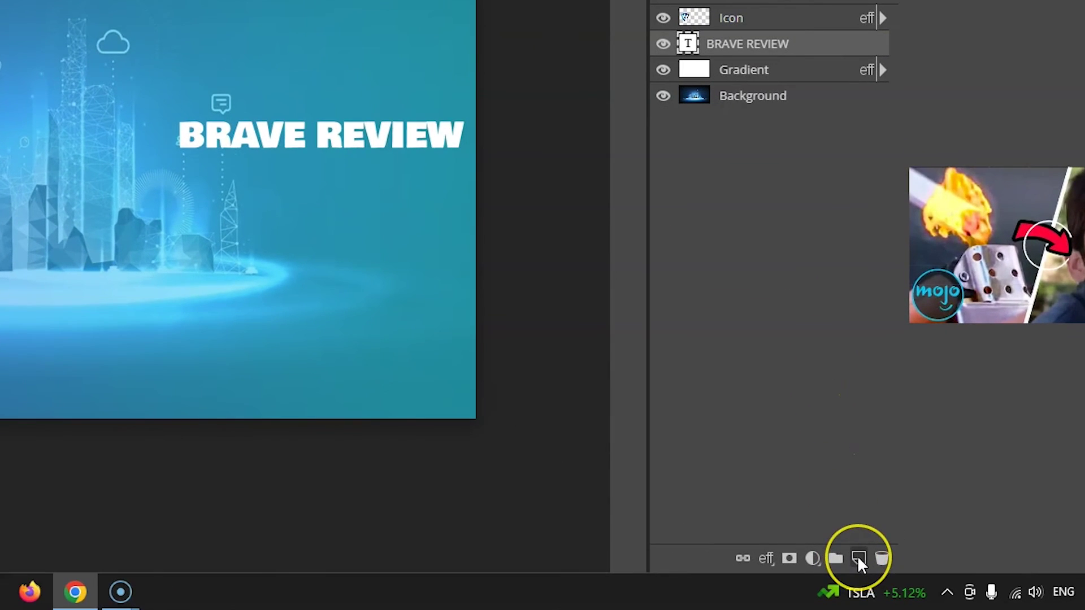
click(858, 558)
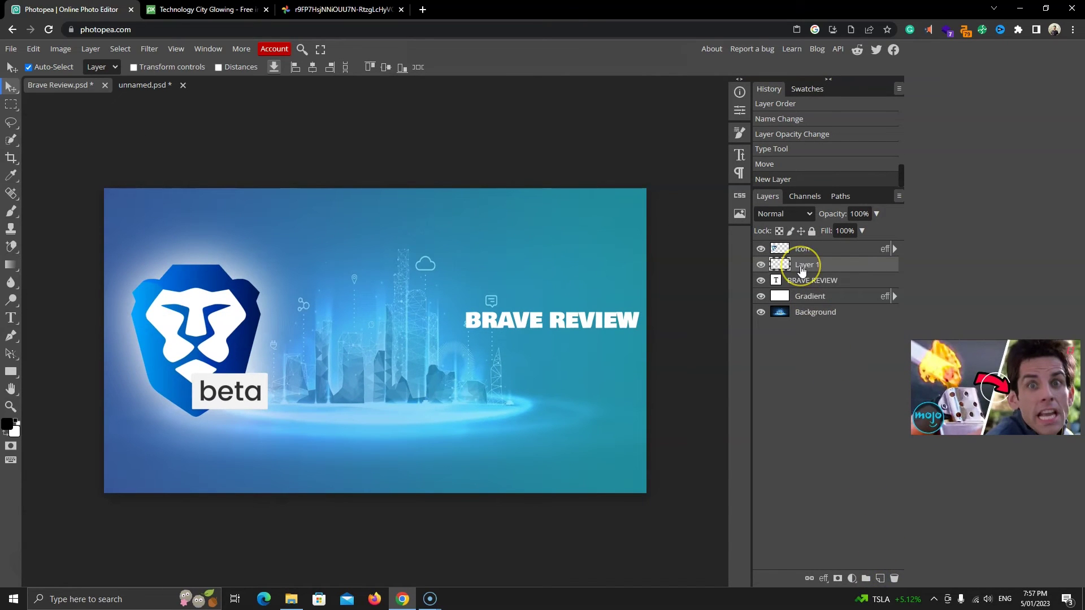
drag(816, 268, 819, 297)
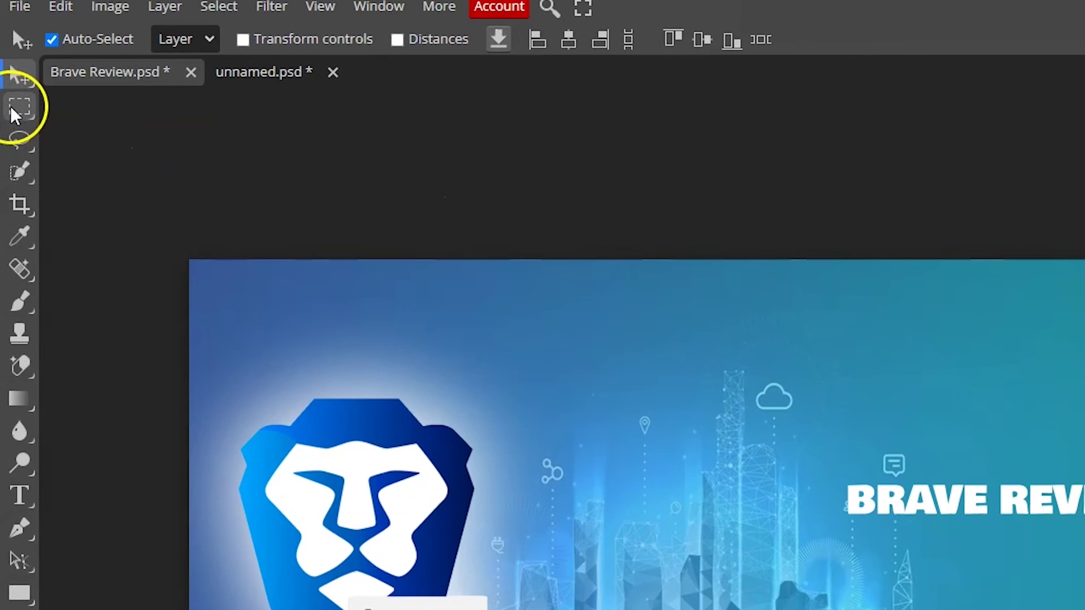
Step: Draw a rectangular selection around the BRAVE REVIEW title
click(10, 105)
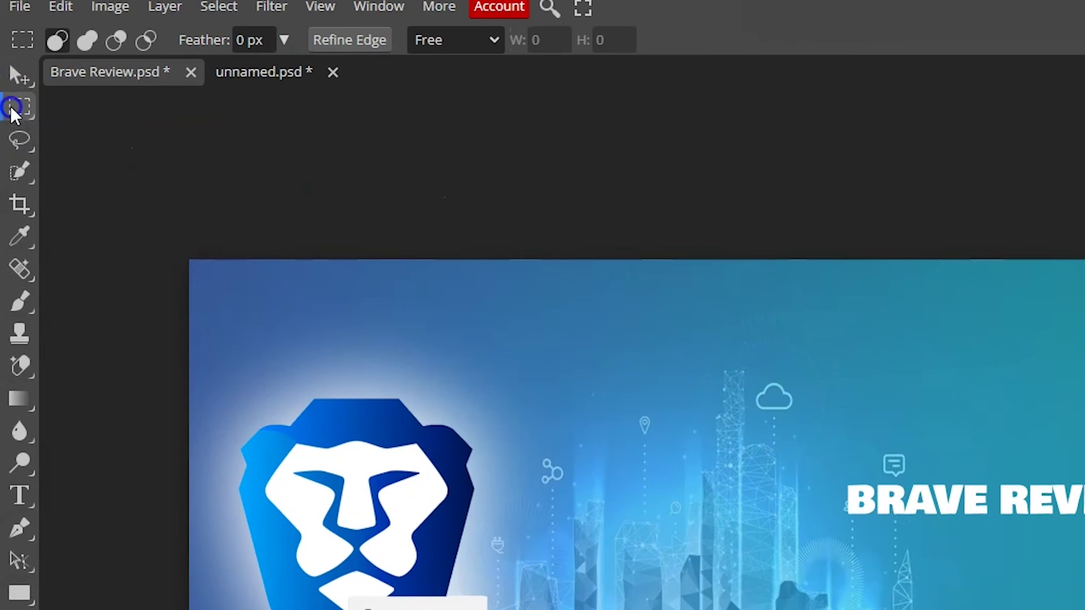
right_click(11, 109)
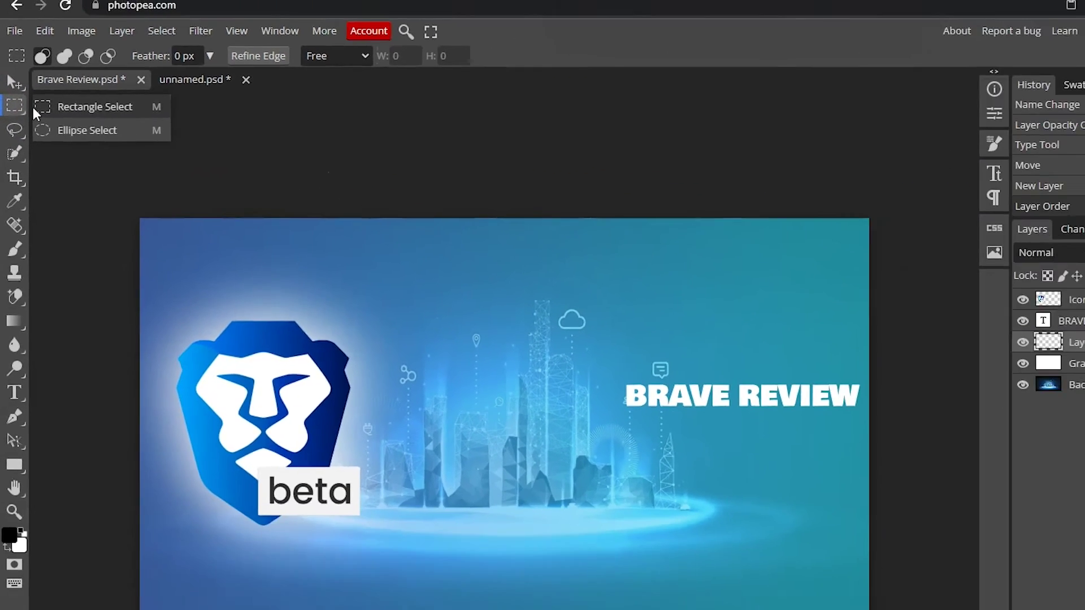
click(824, 462)
drag(453, 300, 646, 342)
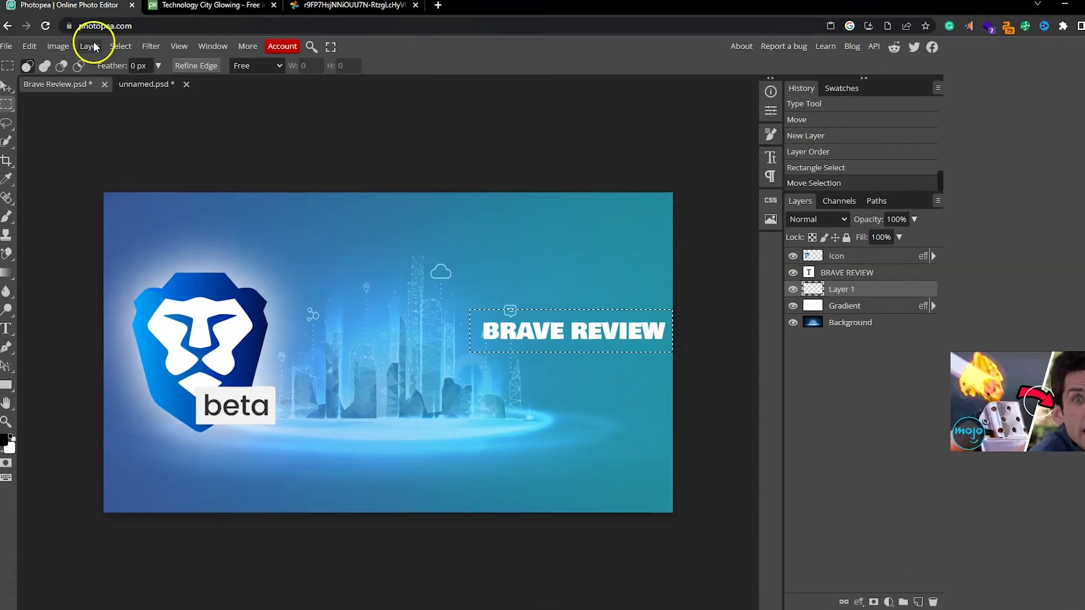
Step: Fill the selection with a Color Fill of the logo's dark blue #001c64, then nudge PROS AND CONS left
click(93, 49)
mouse_move(154, 187)
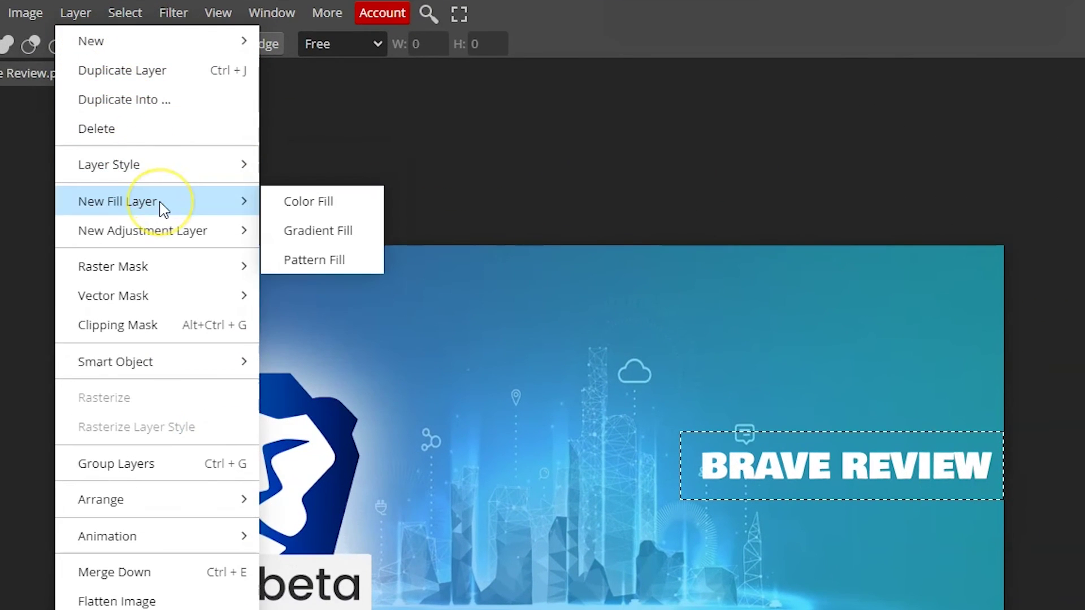
click(281, 213)
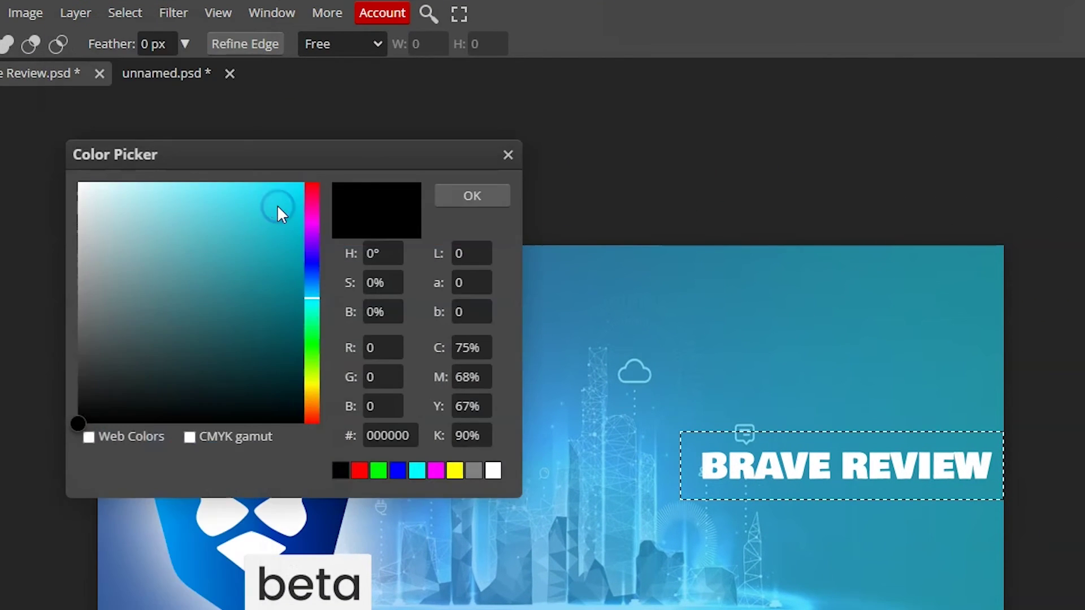
drag(280, 166, 1084, 179)
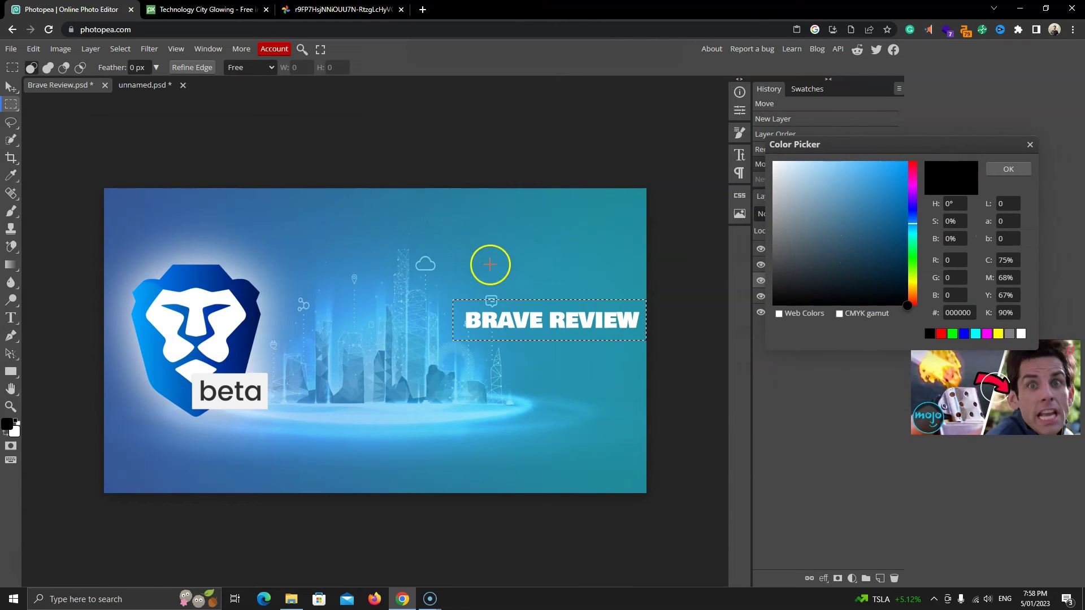
click(250, 292)
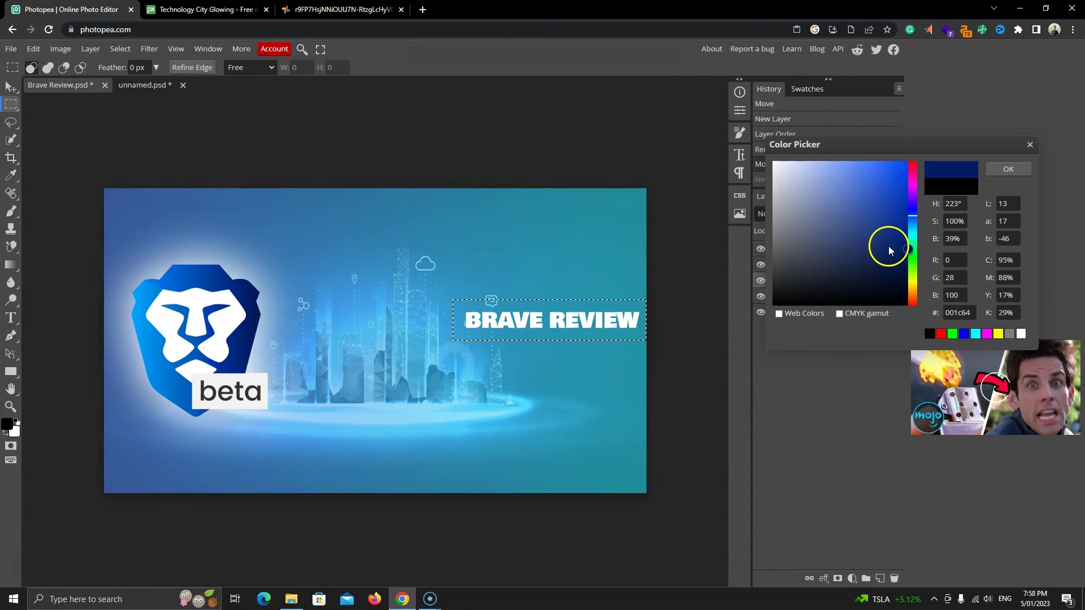
click(1017, 171)
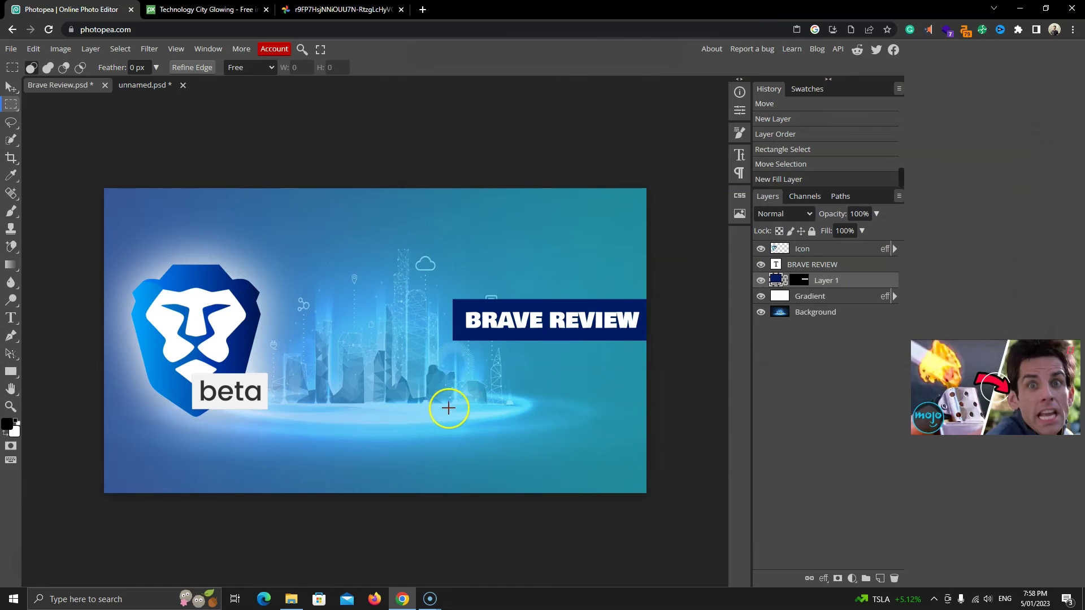
click(9, 88)
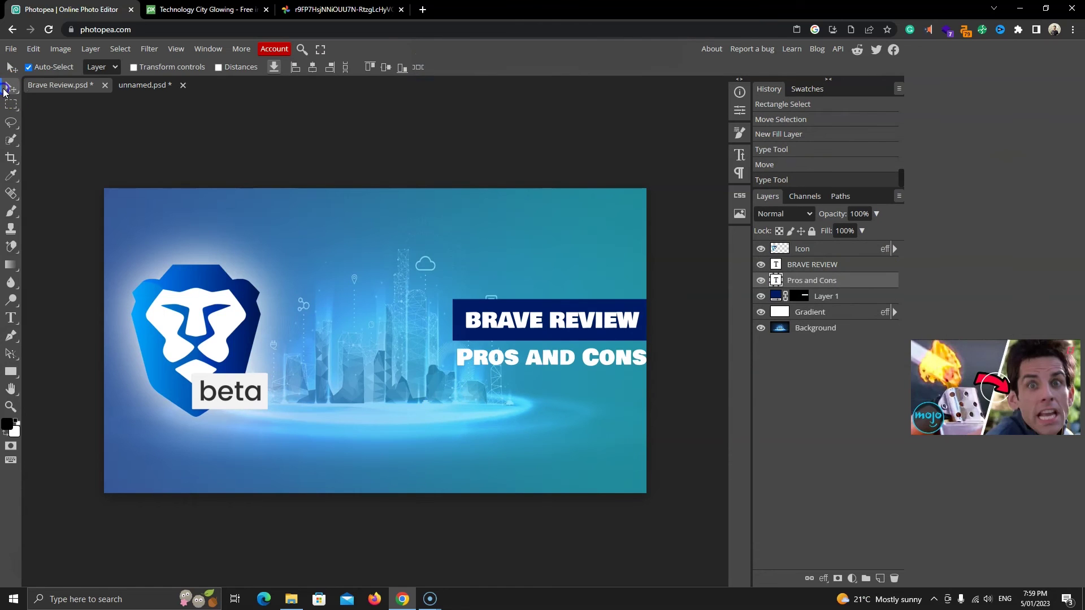
drag(581, 365, 566, 361)
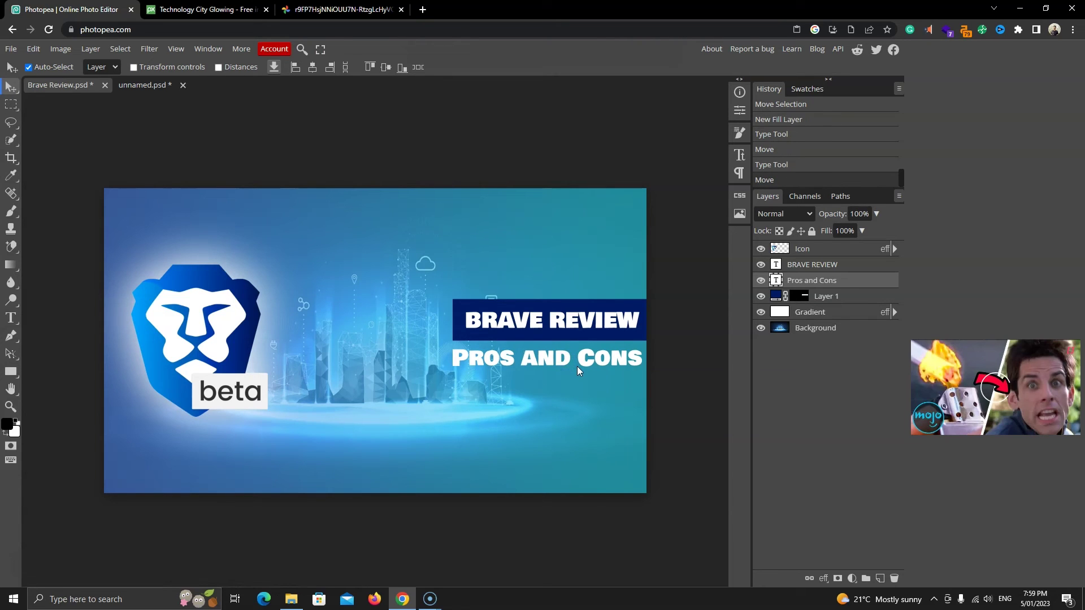
Step: Give the Pros and Cons layer an 8 px Stroke
right_click(834, 283)
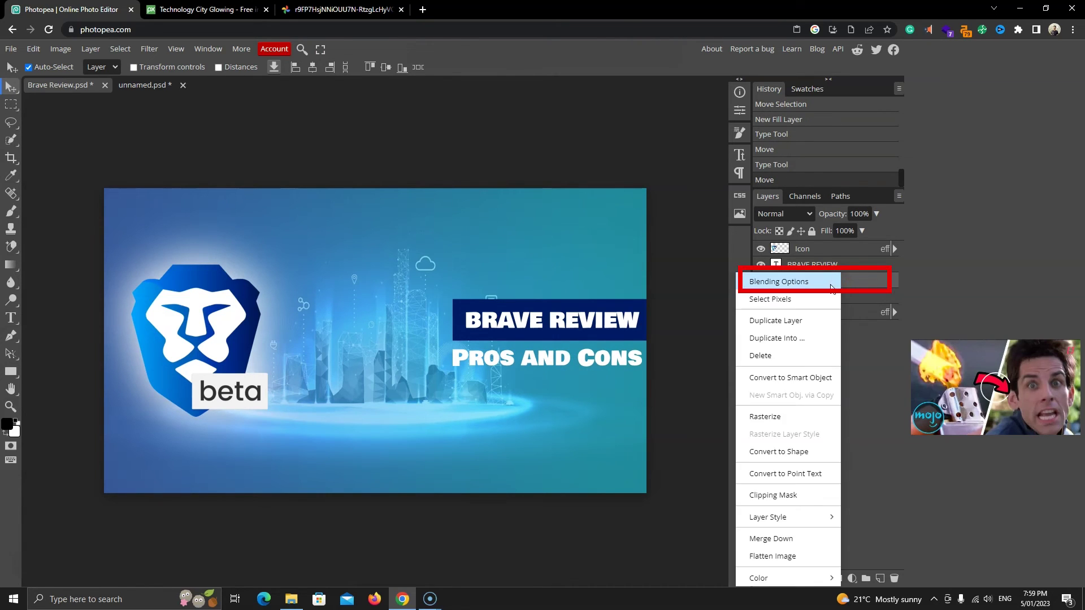
click(831, 283)
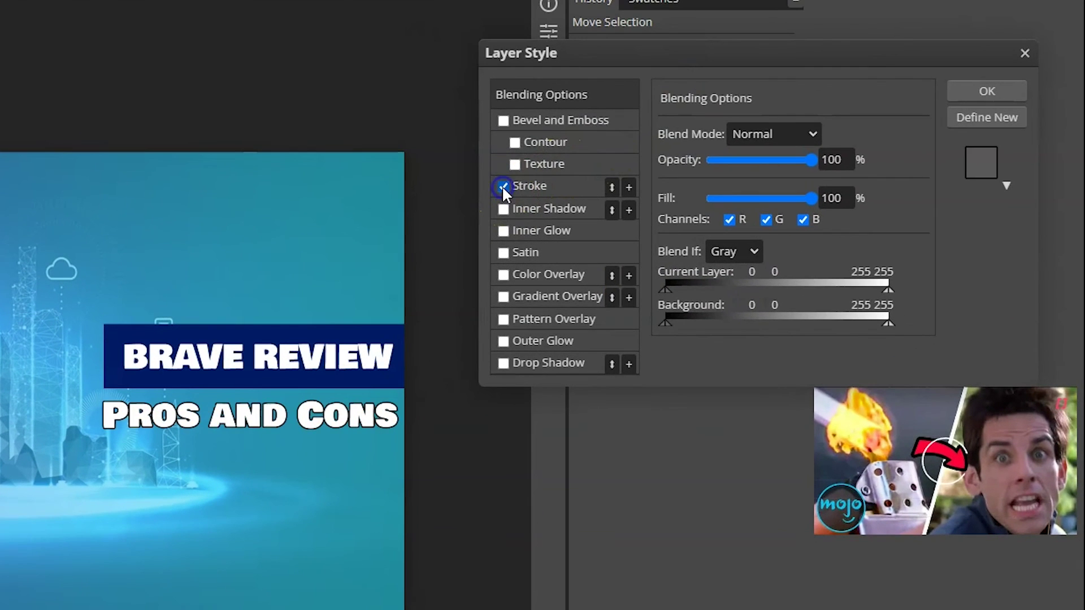
click(672, 208)
double_click(824, 135)
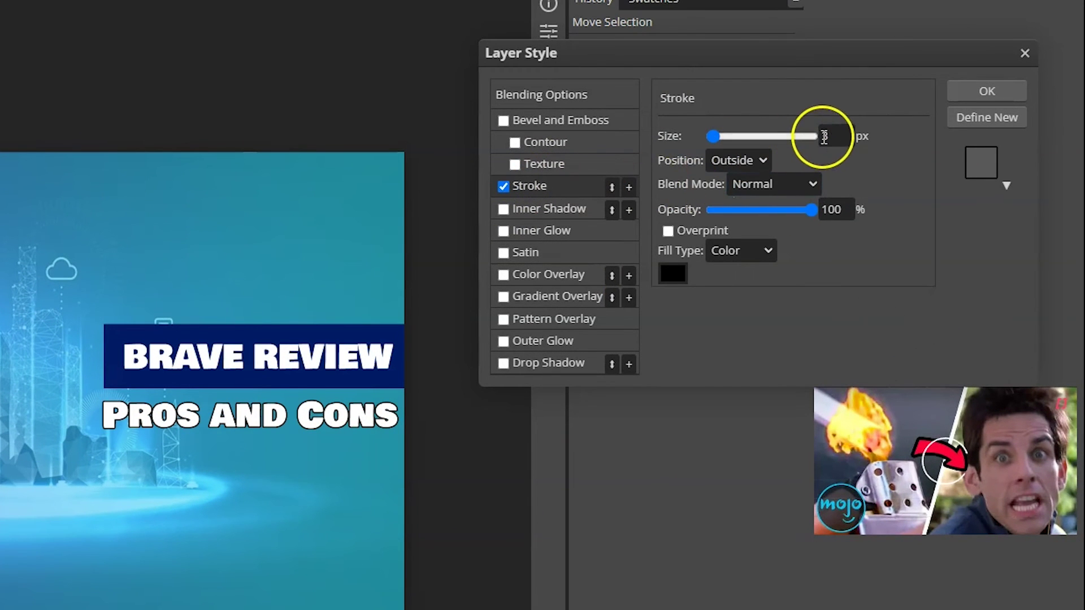
text(8)
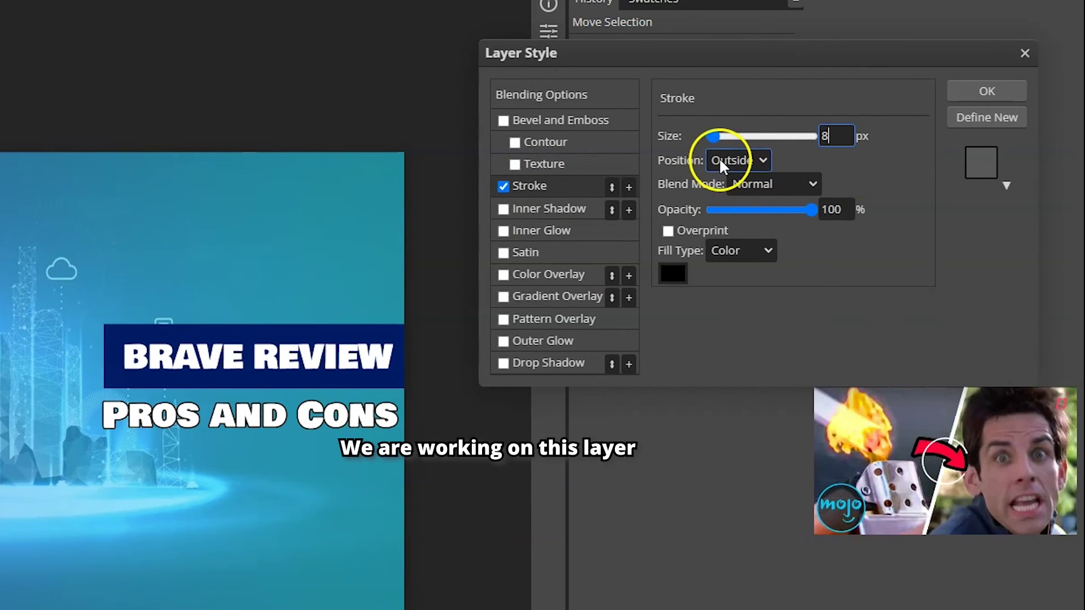
click(867, 263)
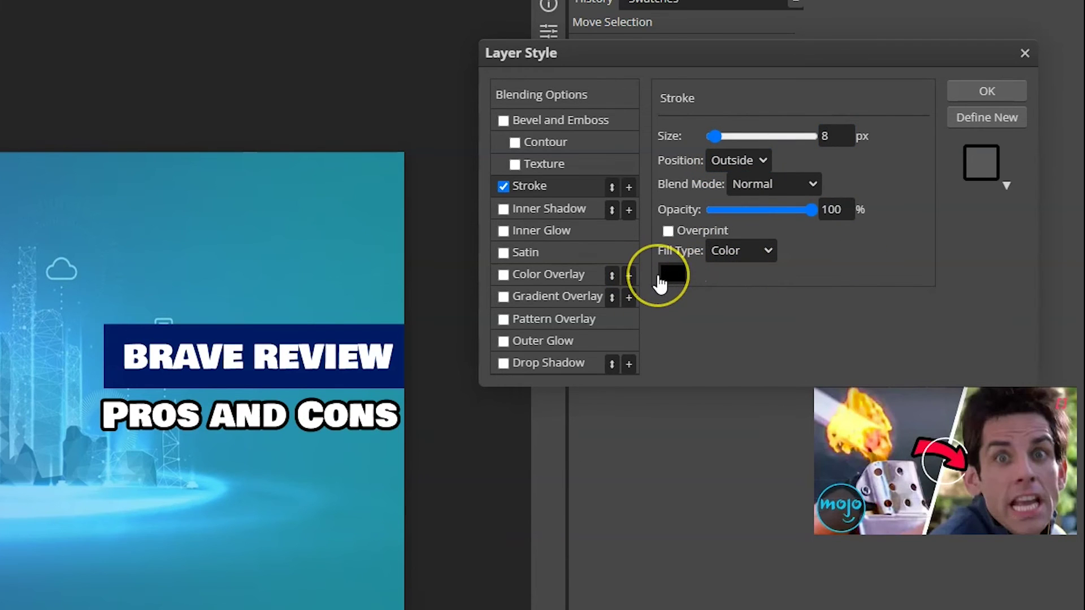
Step: Add a Drop Shadow of about 50 px size to the text
click(503, 364)
click(527, 363)
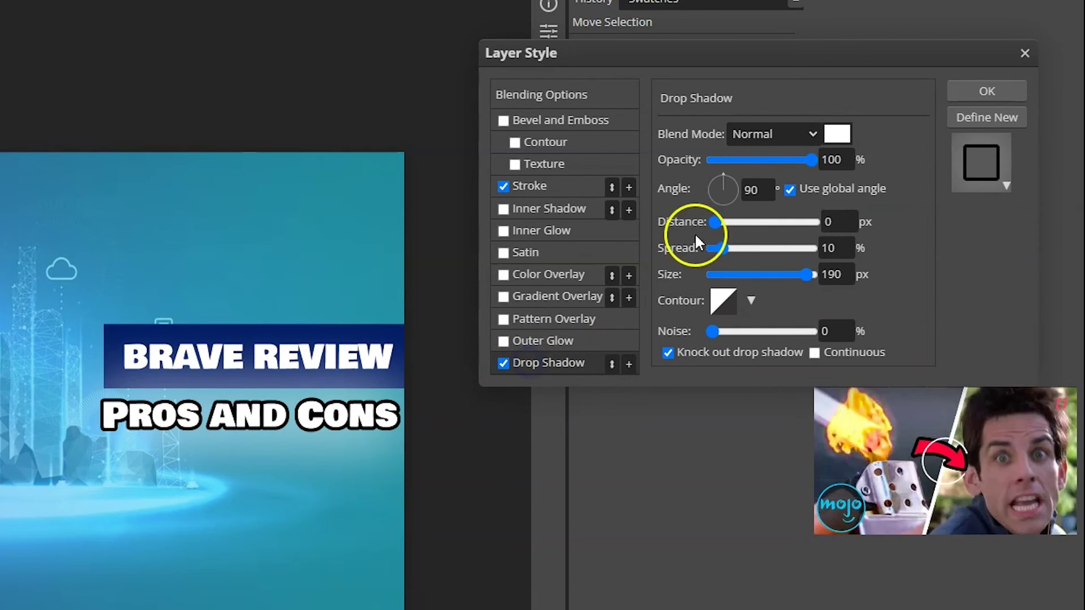
mouse_move(755, 271)
mouse_down()
mouse_move(726, 272)
mouse_move(737, 273)
mouse_up()
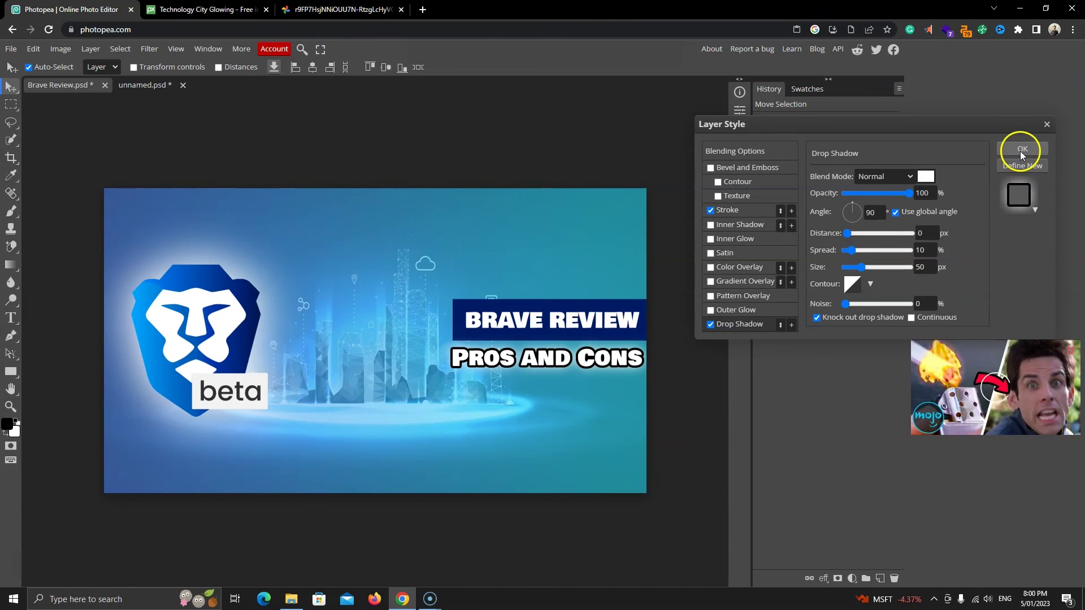
Step: Apply the text styles and save the banner as Brave Review.psd on the Desktop
click(986, 91)
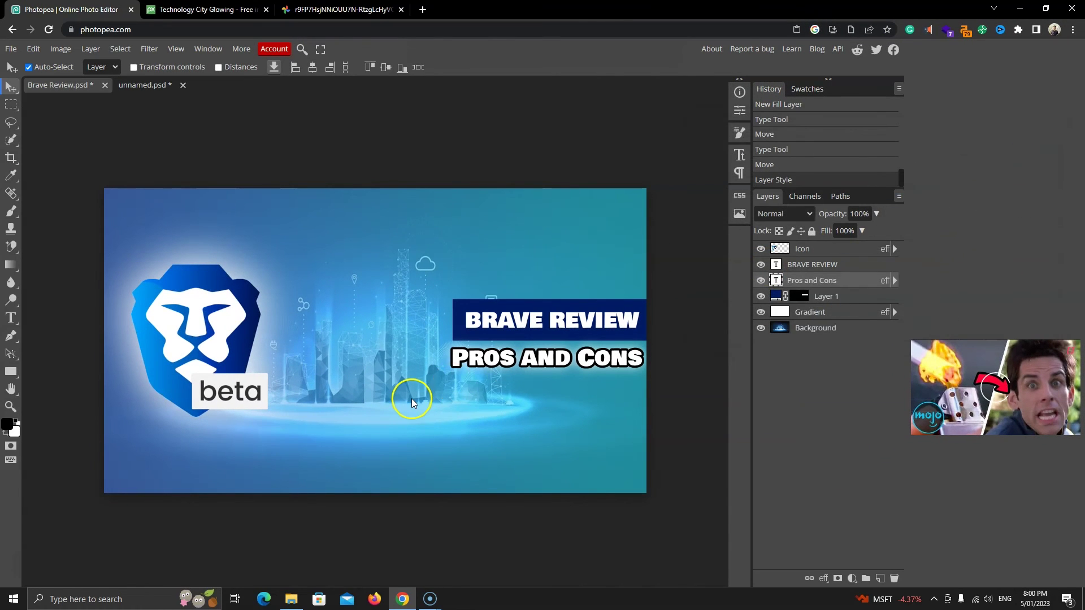
click(809, 337)
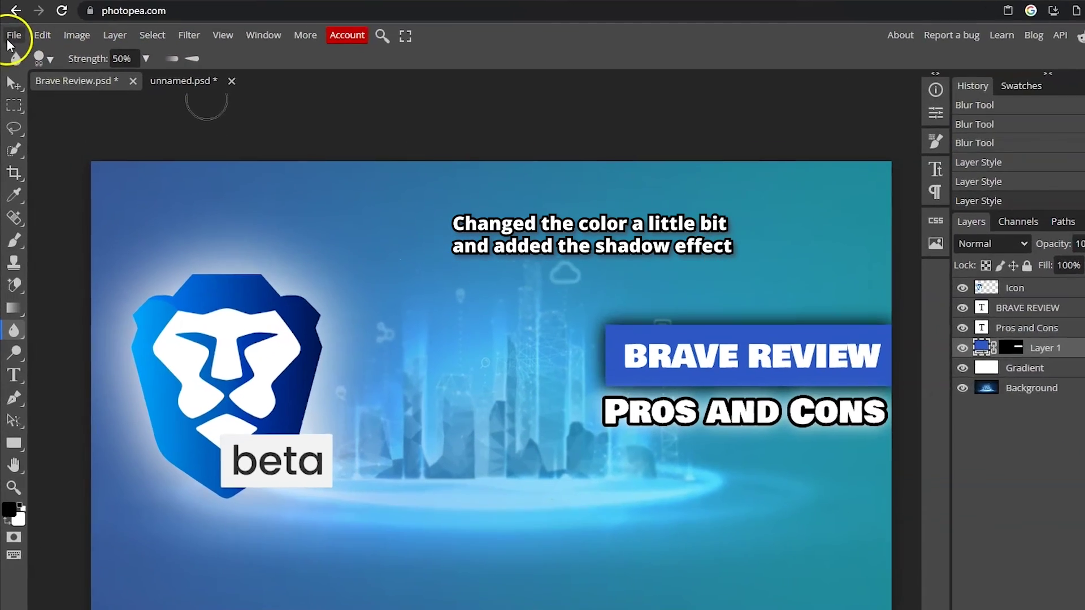
click(8, 41)
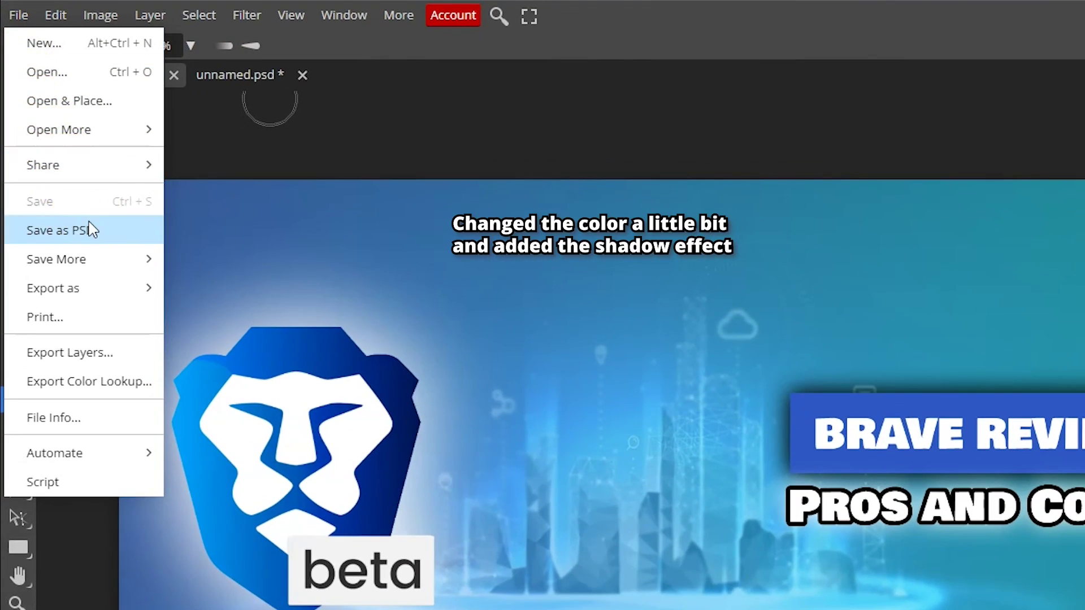
click(90, 230)
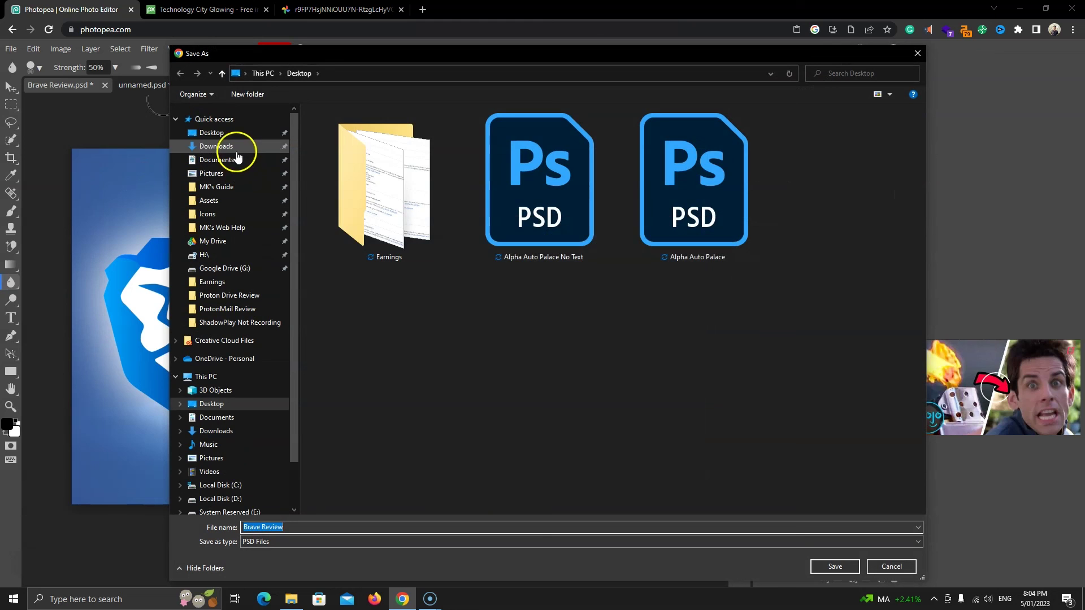
click(237, 148)
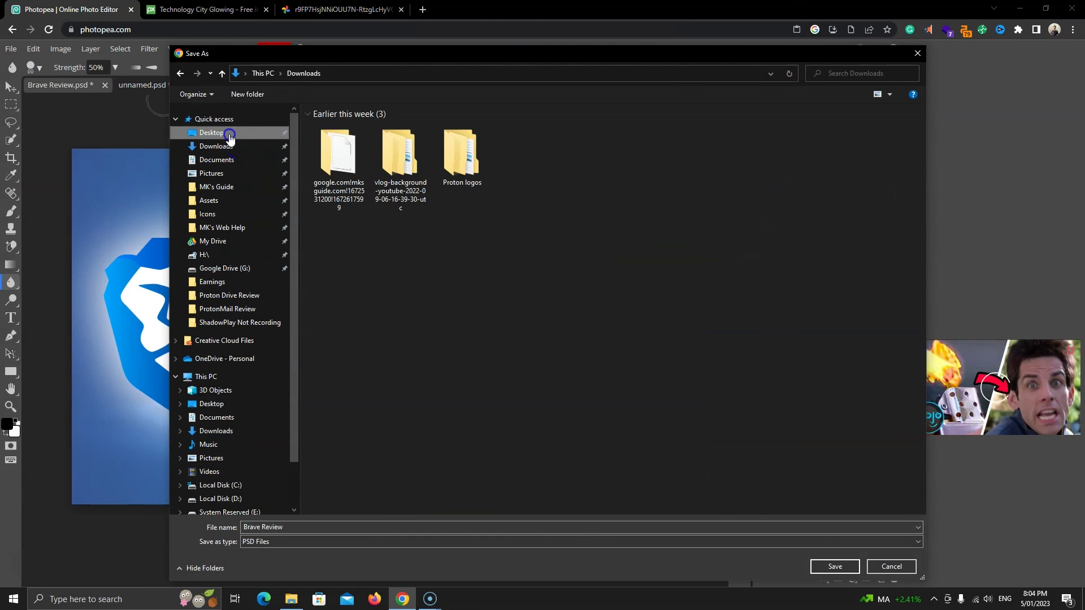
click(211, 132)
click(354, 526)
click(831, 566)
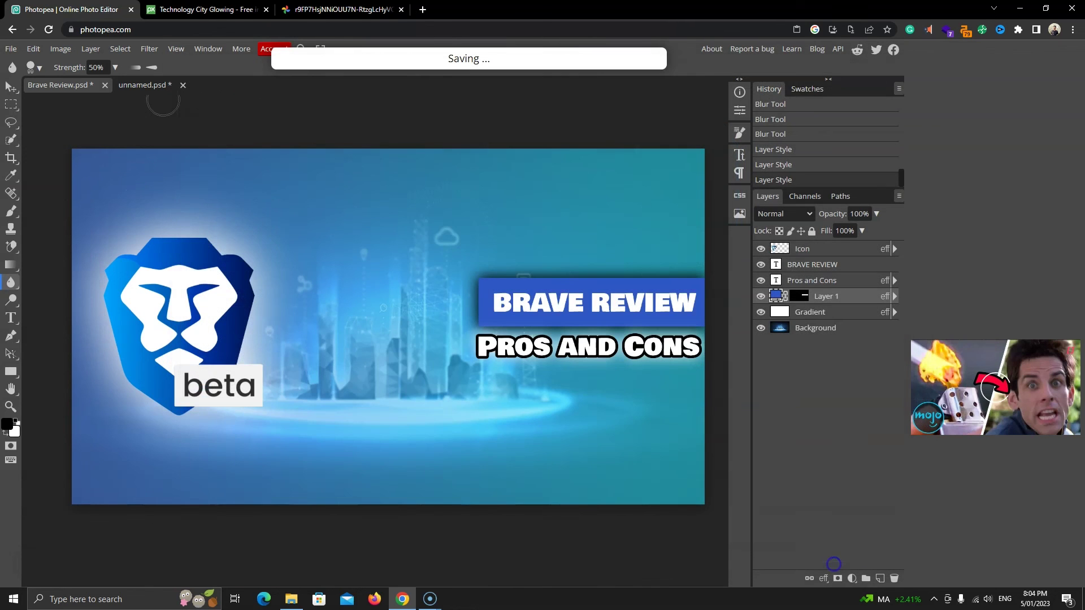
Step: Open the PNG export (Save for web) settings at 1920 × 1080
click(11, 48)
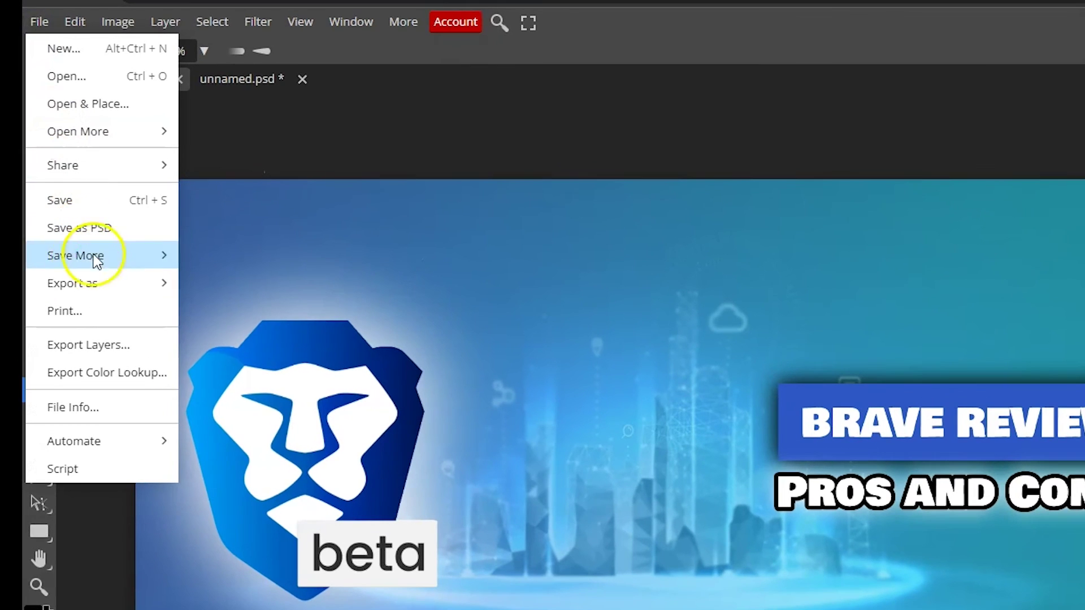
mouse_move(77, 256)
click(204, 283)
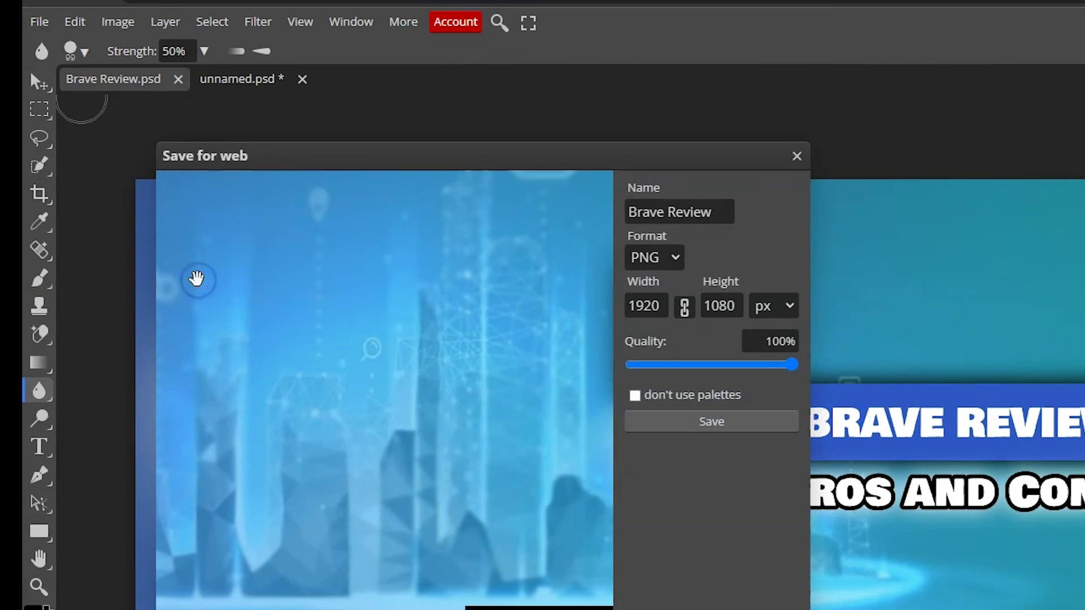